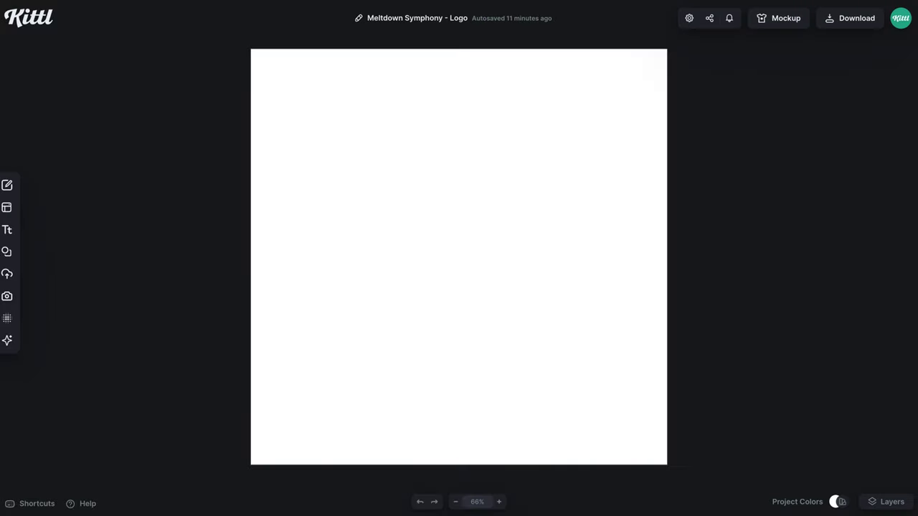
- Add a headline reading meltdown and enlarge it to about font size 165 on a single line
click(9, 231)
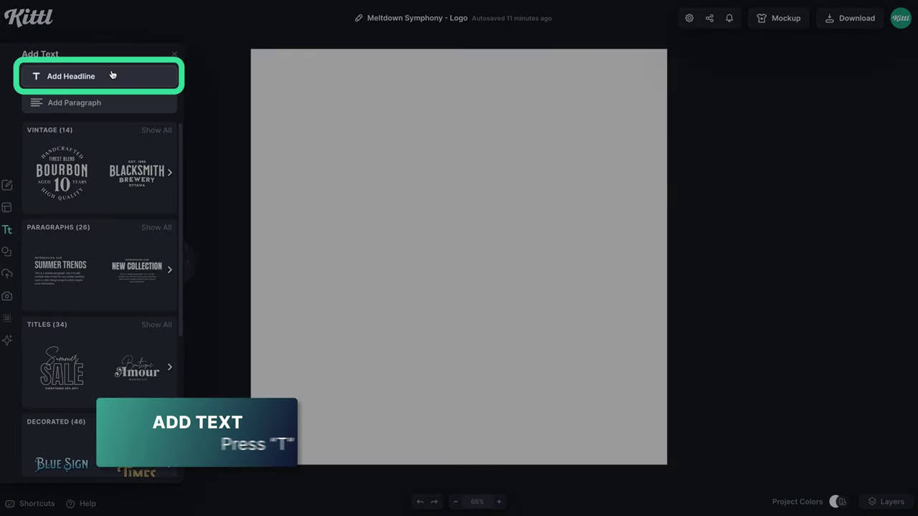
click(112, 76)
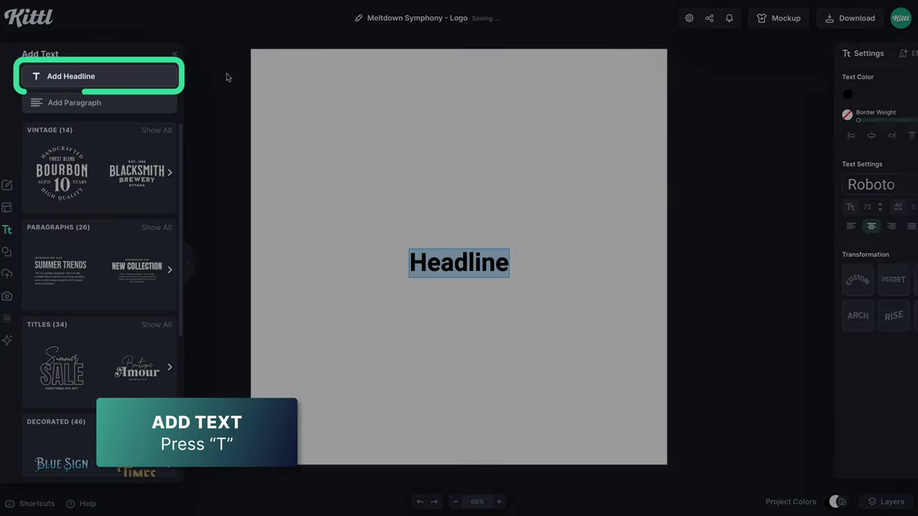
text(meltdown)
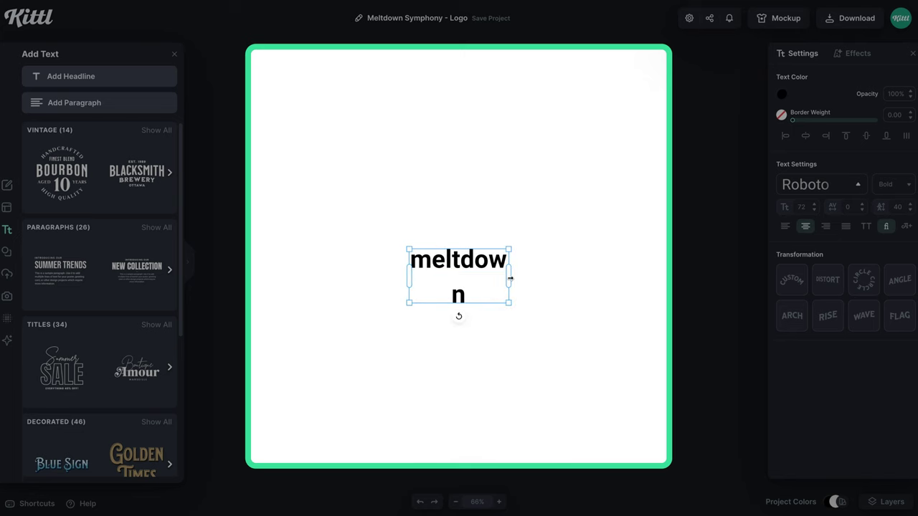
drag(558, 267, 620, 351)
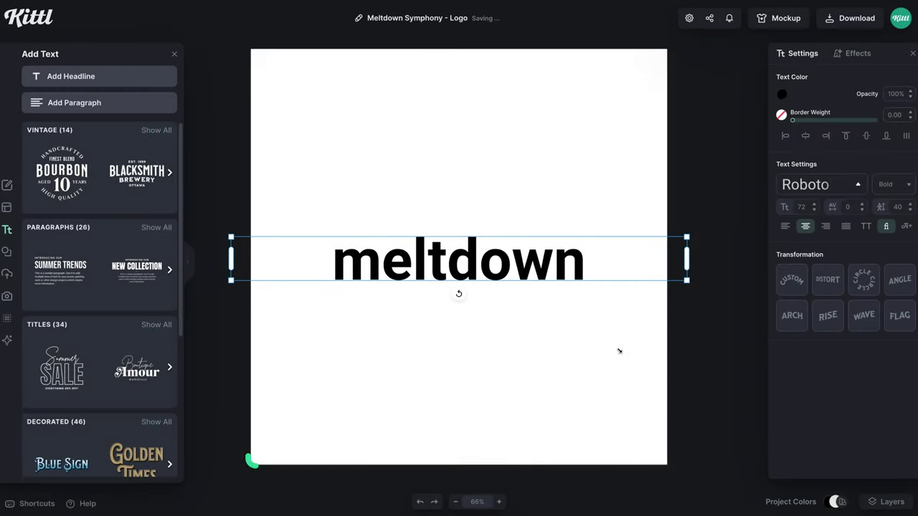
- Try the Black Metal typeface from the Other category on the meltdown headline
click(803, 182)
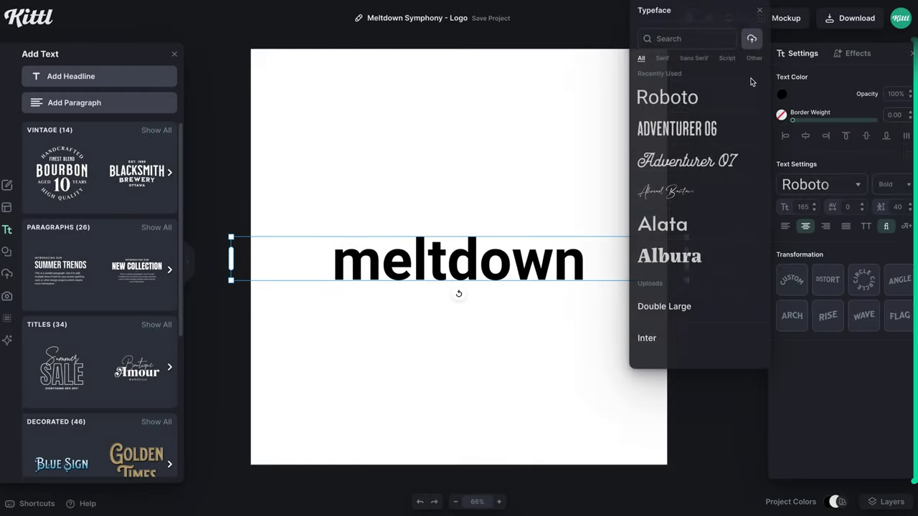
click(753, 58)
scroll(733, 247, down, 2)
scroll(733, 247, down, 3)
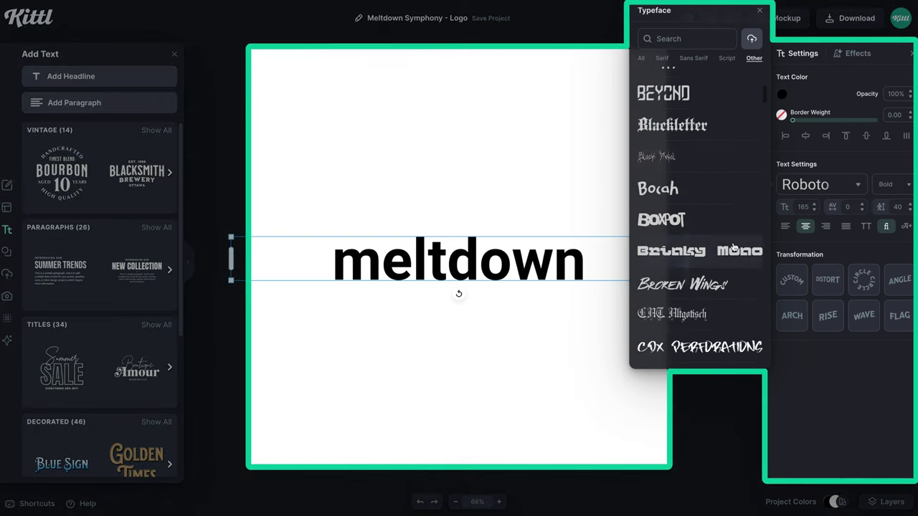
click(715, 159)
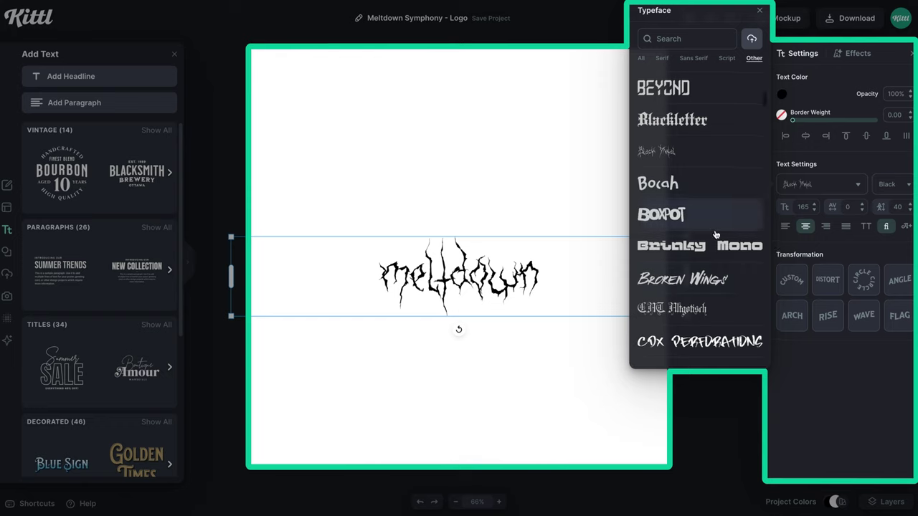
- Try further typefaces from the Other category on the meltdown headline, including Dashley and Flavors
scroll(716, 234, down, 2)
scroll(716, 234, down, 1)
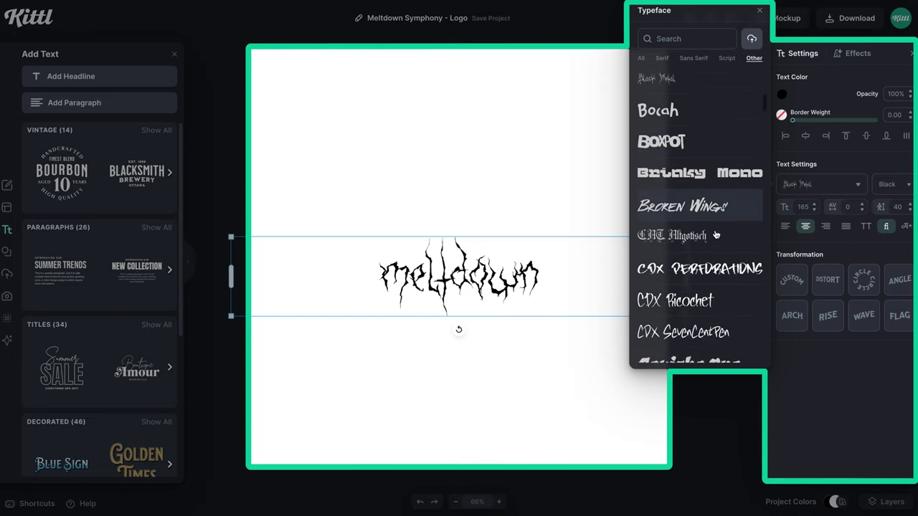
scroll(716, 235, down, 2)
scroll(715, 234, down, 2)
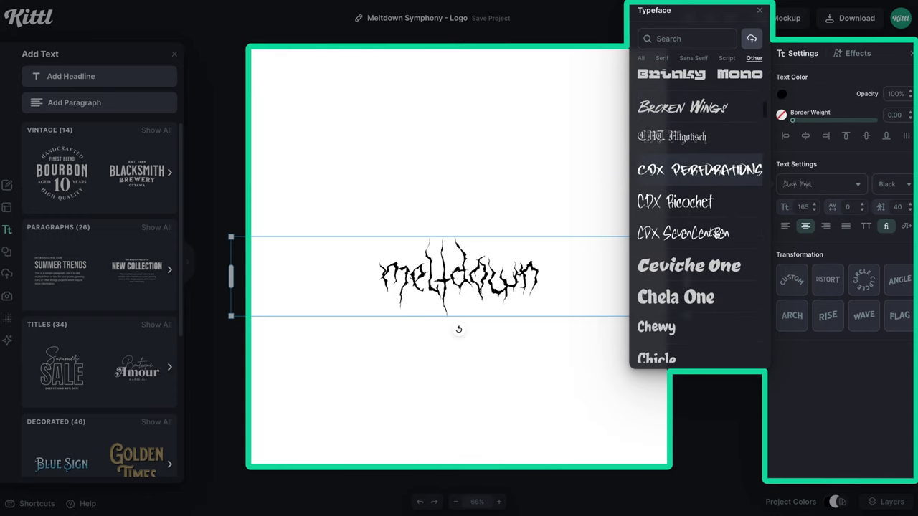
click(702, 191)
scroll(696, 215, down, 7)
click(686, 201)
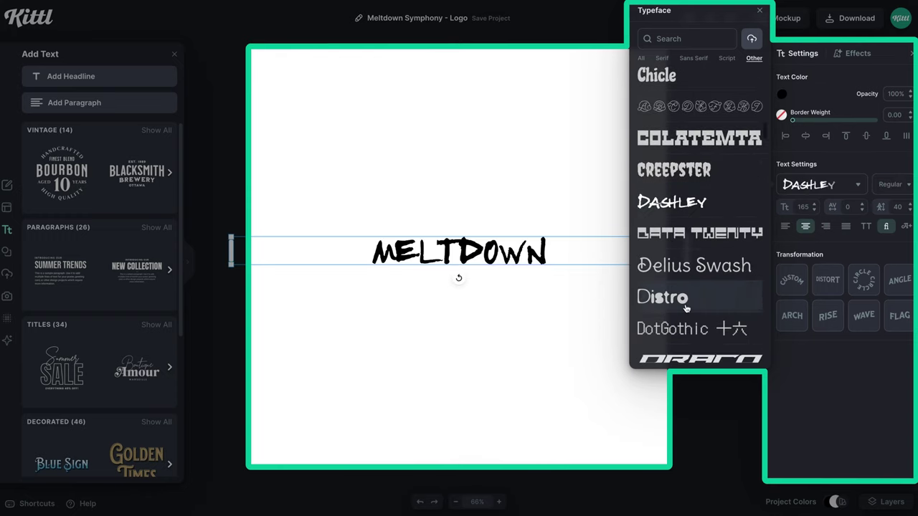
scroll(686, 308, down, 5)
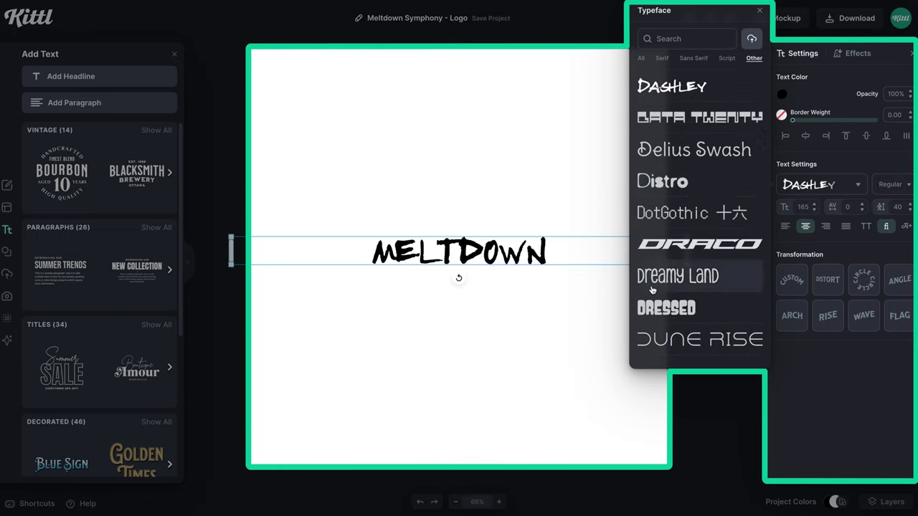
scroll(677, 226, down, 3)
click(677, 228)
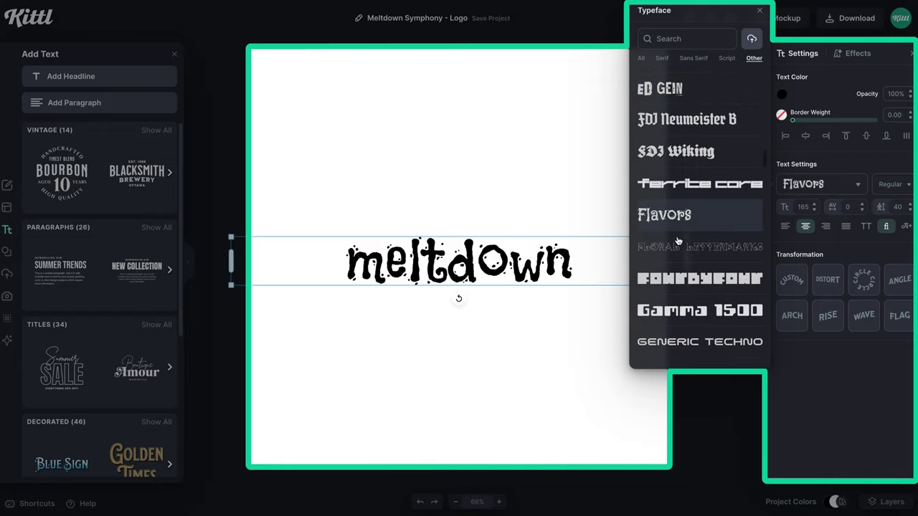
- Try more decorative typefaces on the meltdown headline, including Jolly Lodger and Mentimun
scroll(677, 238, down, 10)
click(674, 236)
scroll(674, 237, down, 6)
click(675, 242)
scroll(675, 245, down, 3)
scroll(674, 248, down, 10)
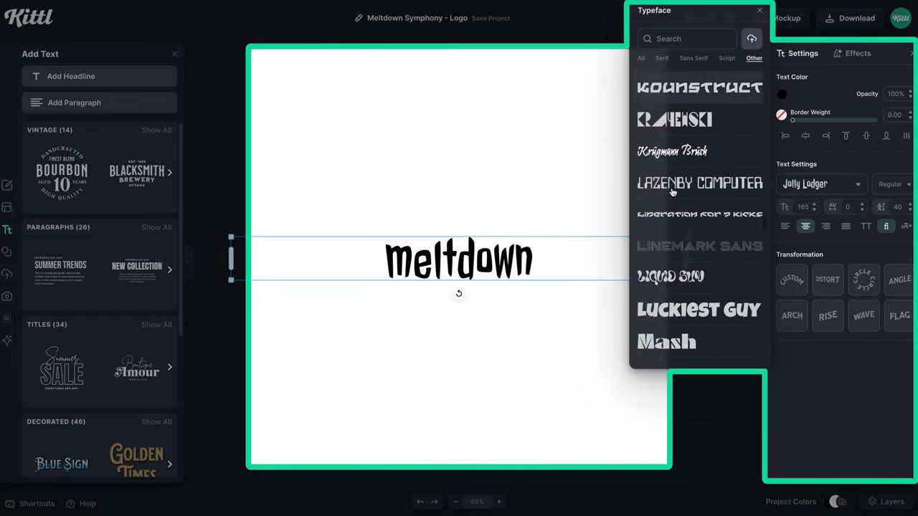
click(674, 247)
- Set the meltdown headline's typeface to Picnic and deselect the text
scroll(713, 229, down, 20)
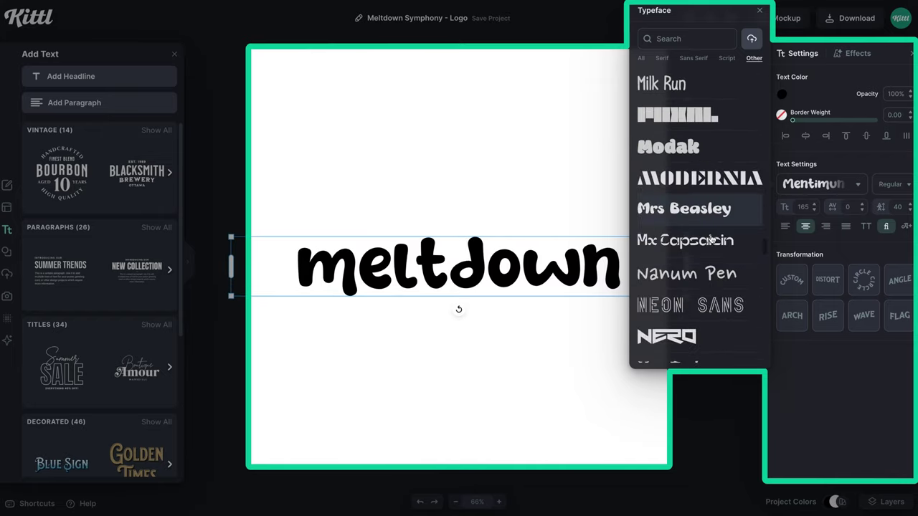
click(667, 245)
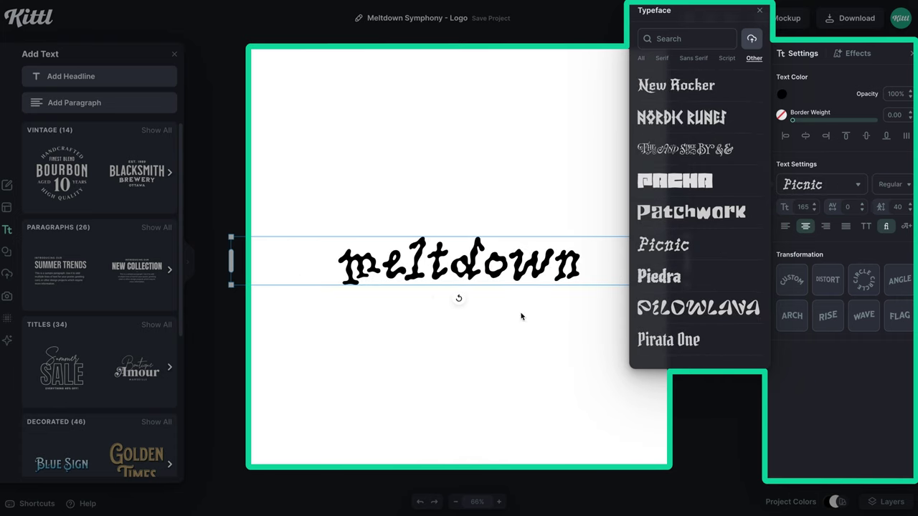
click(481, 293)
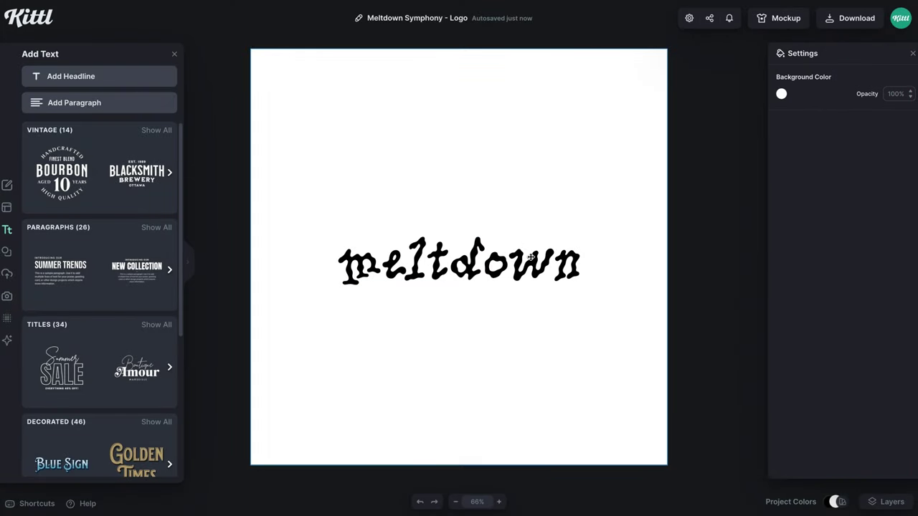
- Duplicate the meltdown text below the original and change the copy's wording to symphony
mouse_move(531, 256)
mouse_down()
mouse_move(531, 189)
mouse_move(521, 262)
mouse_move(519, 253)
mouse_up()
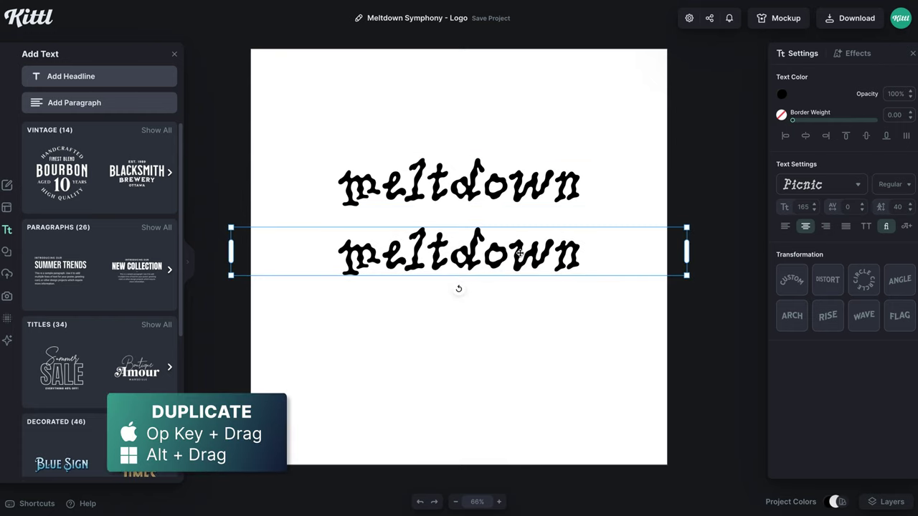
double_click(519, 253)
text(sm)
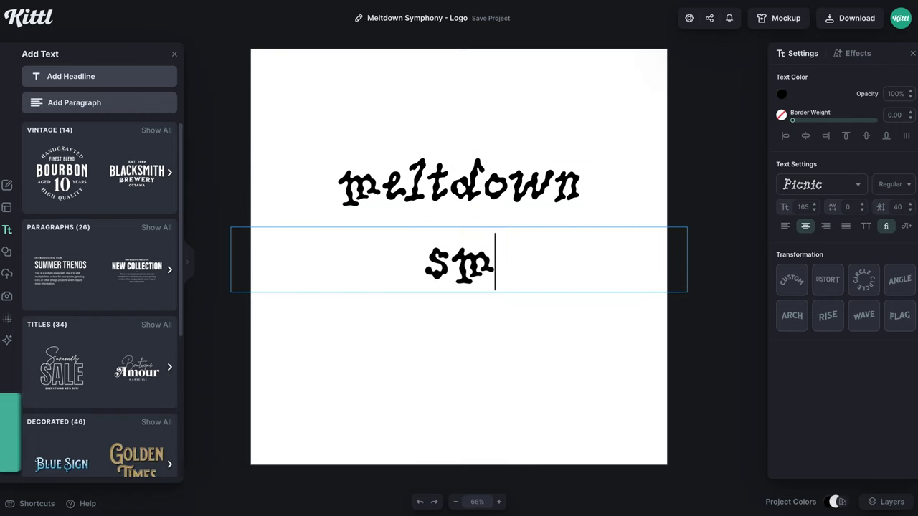
key(BackSpace)
text(ymphony)
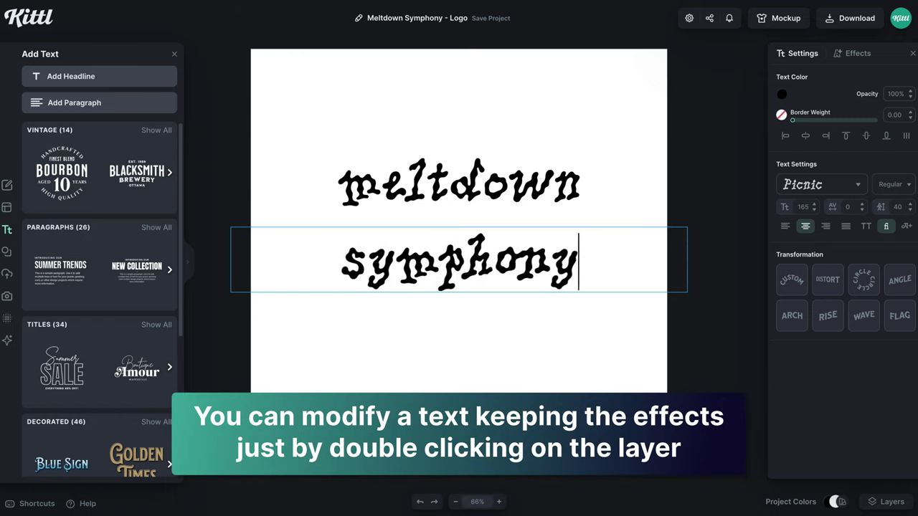
key(Escape)
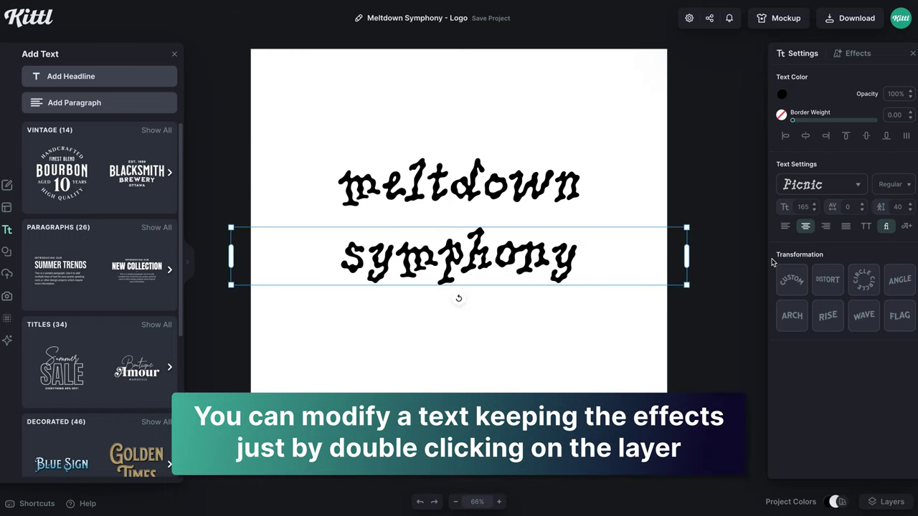
- Try typefaces from the Script category on the symphony text, including Ballet, Carattere and Italianno
click(815, 192)
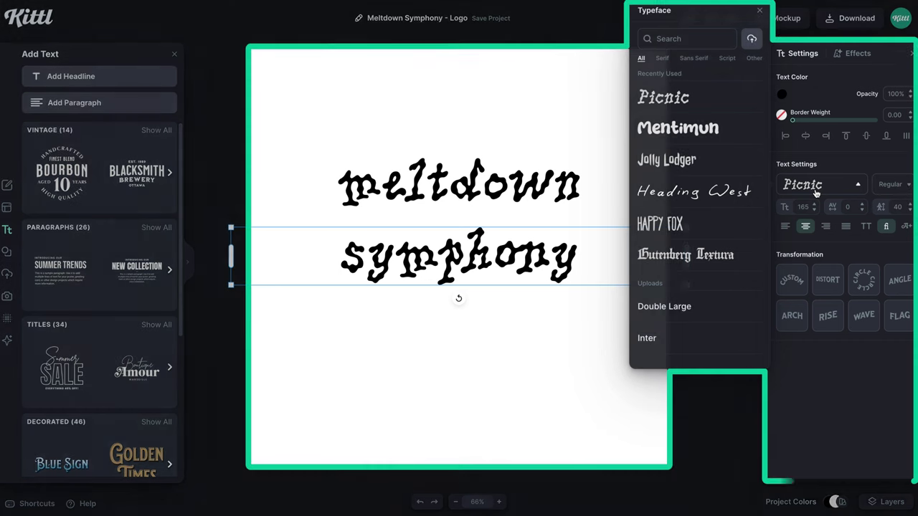
click(728, 58)
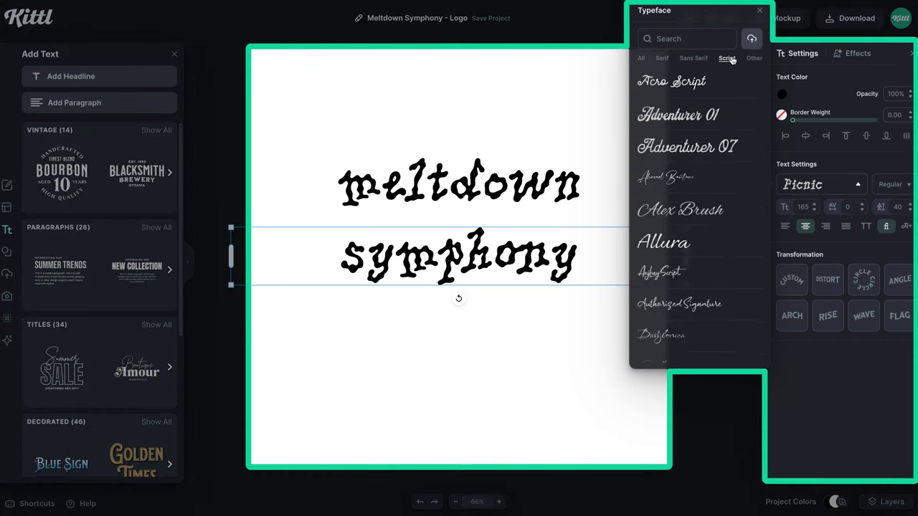
scroll(641, 148, down, 5)
click(686, 209)
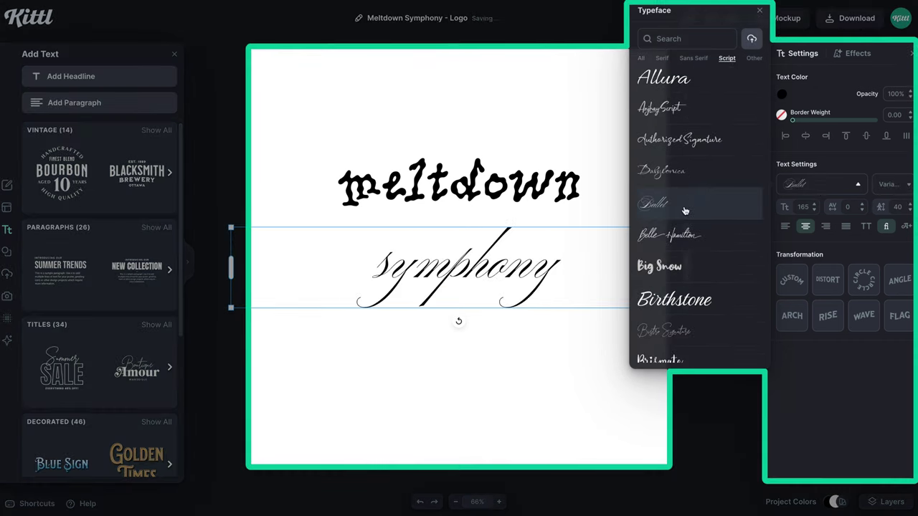
scroll(684, 208, down, 3)
scroll(682, 230, down, 12)
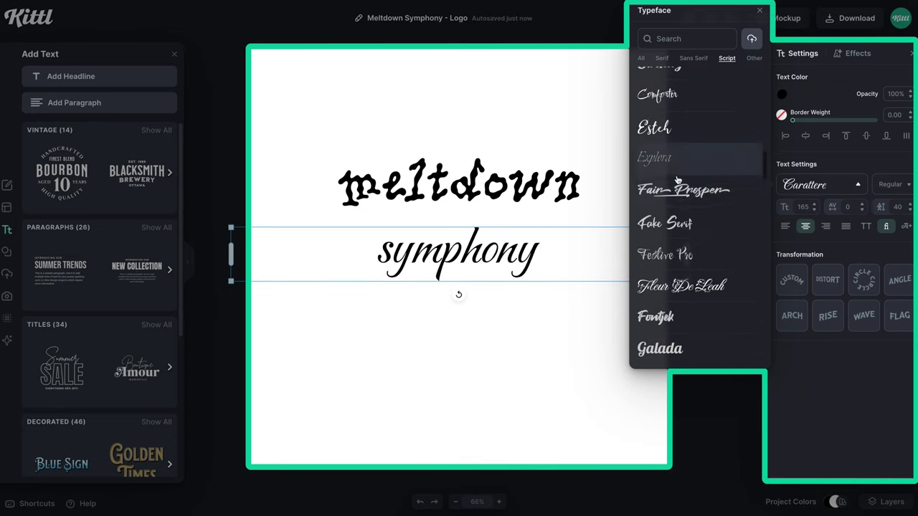
scroll(677, 201, down, 10)
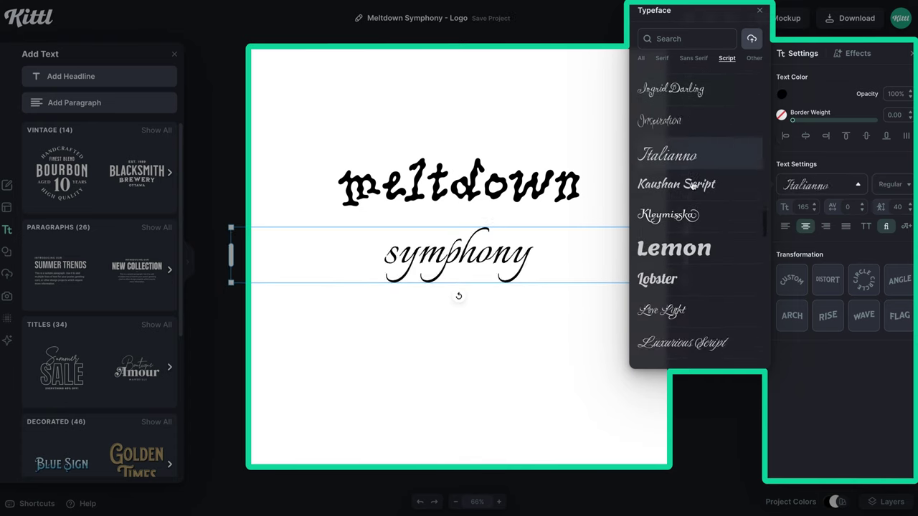
- Set the symphony text's typeface to Mea Culpa and close the typeface list
click(683, 249)
scroll(682, 249, down, 1)
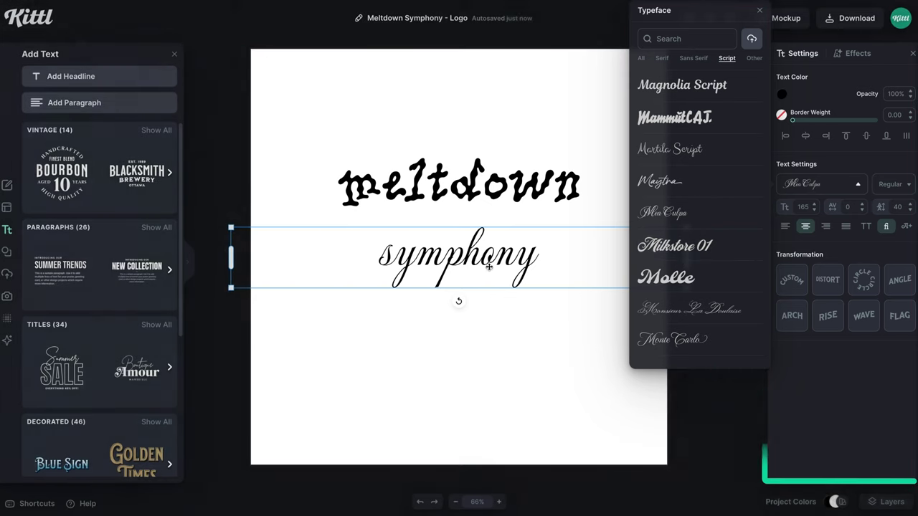
click(363, 276)
- Shrink the meltdown text to about font size 128 and move it closer above the start of symphony
click(528, 199)
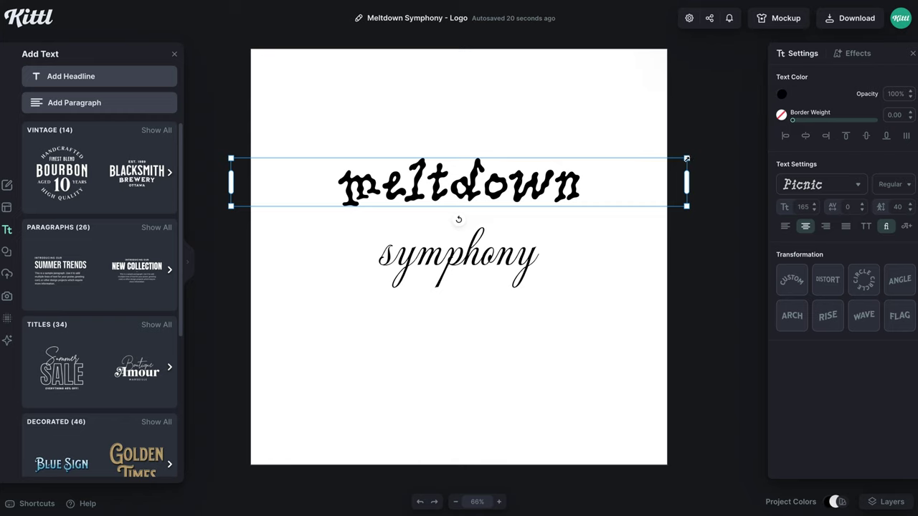
drag(686, 158, 640, 169)
drag(538, 181, 489, 202)
- Apply the Rise transformation with an 80% curve to both meltdown and symphony, moving symphony up close beneath meltdown
click(828, 321)
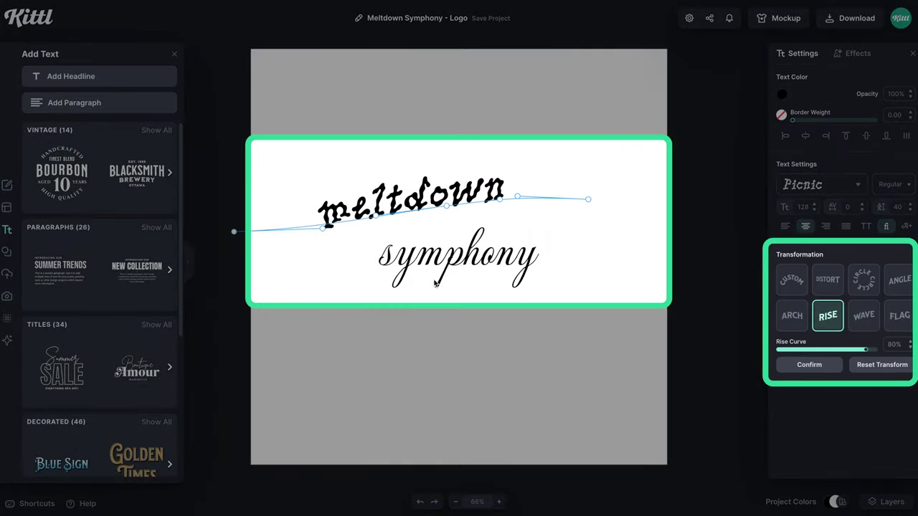
mouse_move(480, 259)
mouse_down()
mouse_move(494, 245)
mouse_move(448, 228)
mouse_move(459, 234)
mouse_move(456, 245)
mouse_move(450, 237)
mouse_move(476, 237)
mouse_up()
click(836, 317)
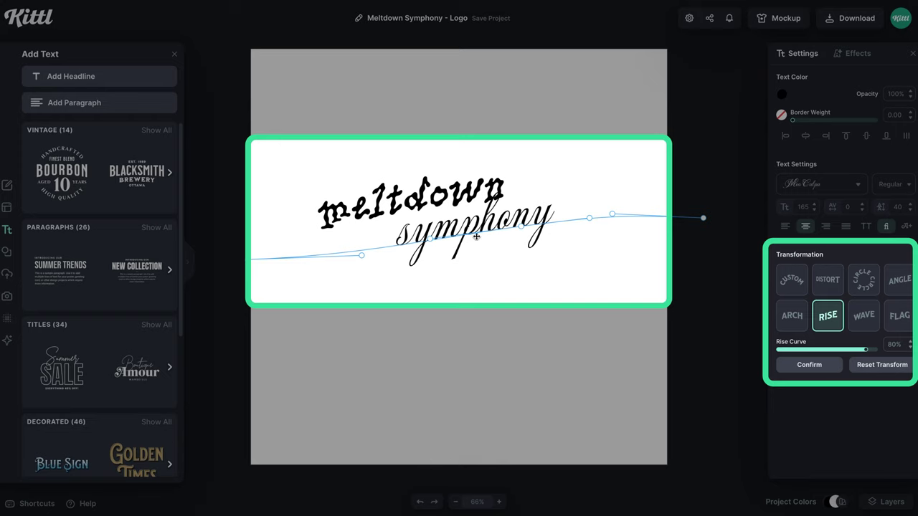
- Steepen the rise of the two texts, setting the meltdown text's Rise Curve to 86%
click(866, 350)
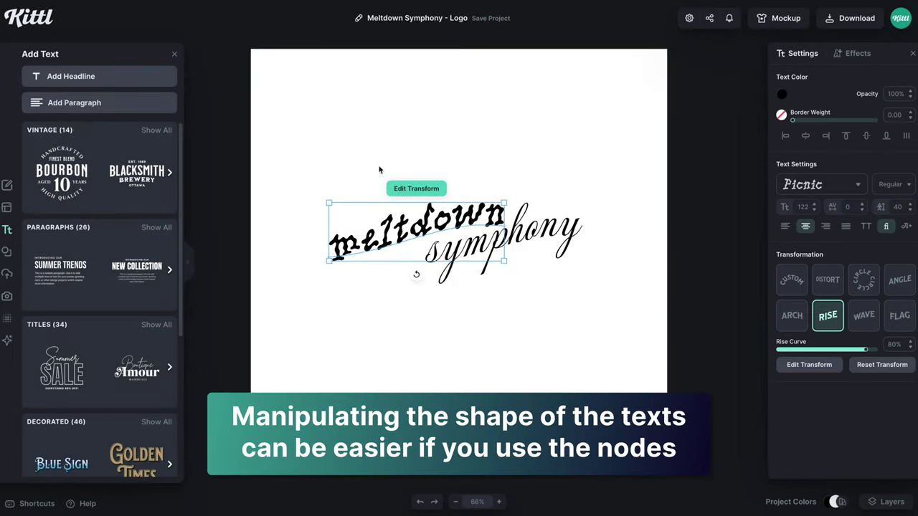
click(396, 250)
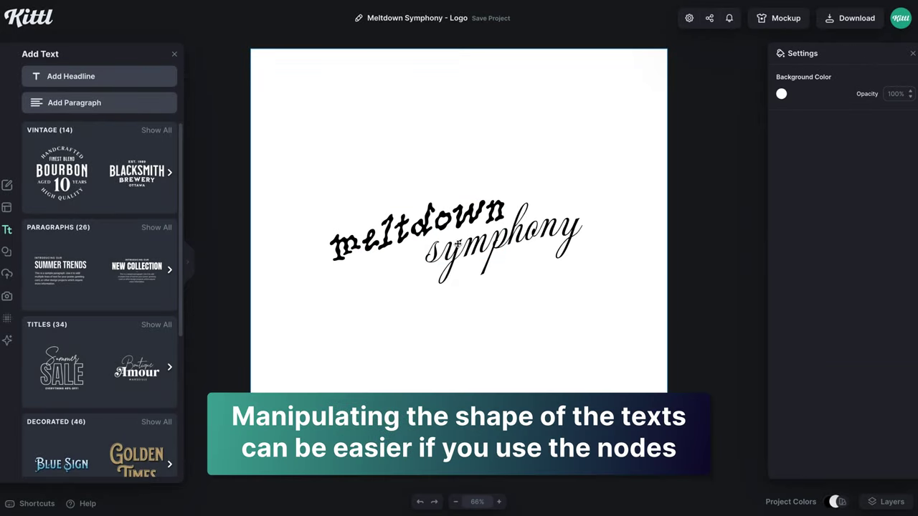
click(410, 233)
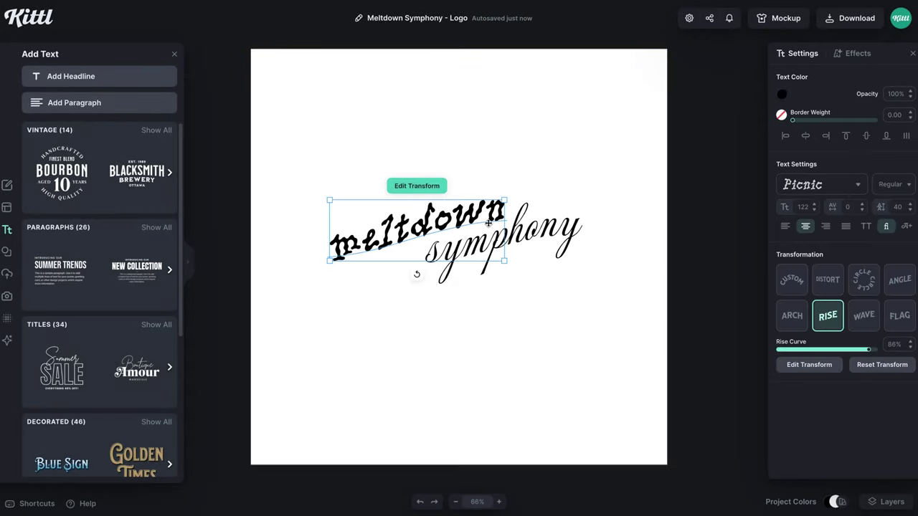
- Shorten the meltdown text to melt, duplicate it just below, and change the copy's wording to down
double_click(426, 228)
key(BackSpace)
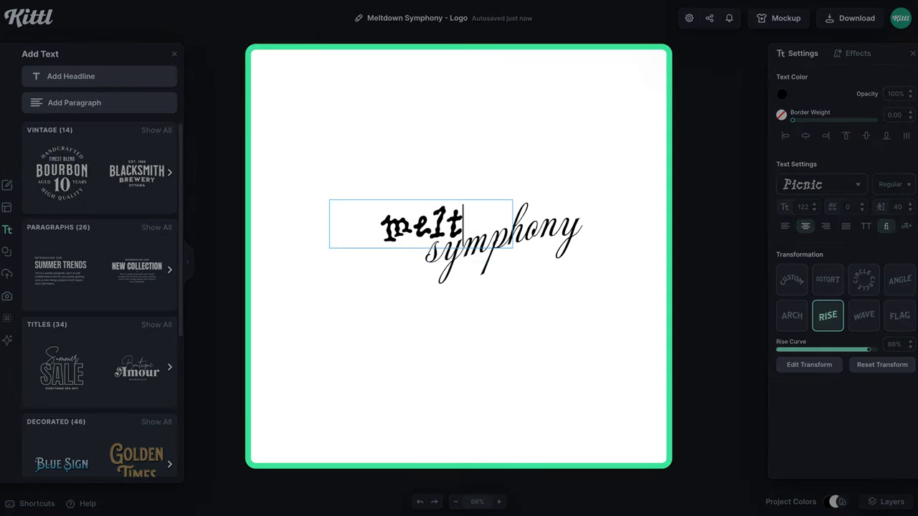
key(Escape)
mouse_move(441, 228)
mouse_down()
mouse_move(389, 228)
mouse_move(448, 243)
mouse_up()
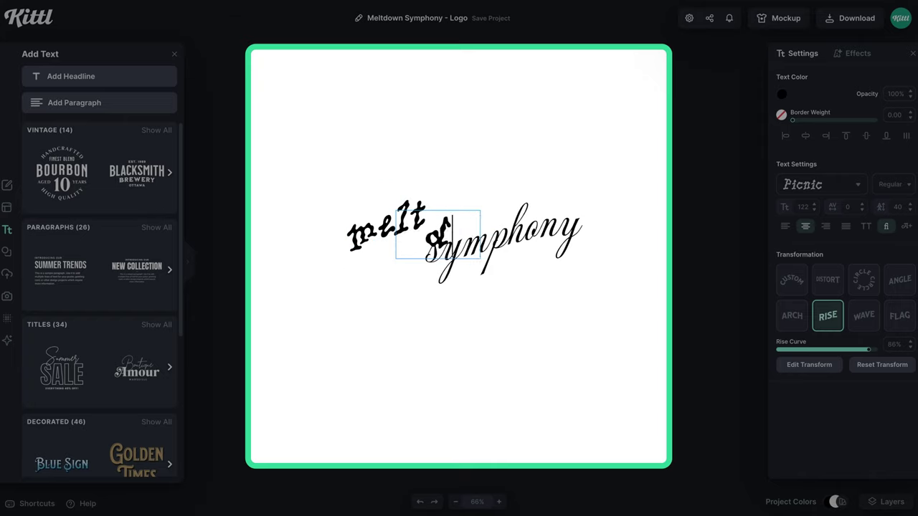
click(573, 319)
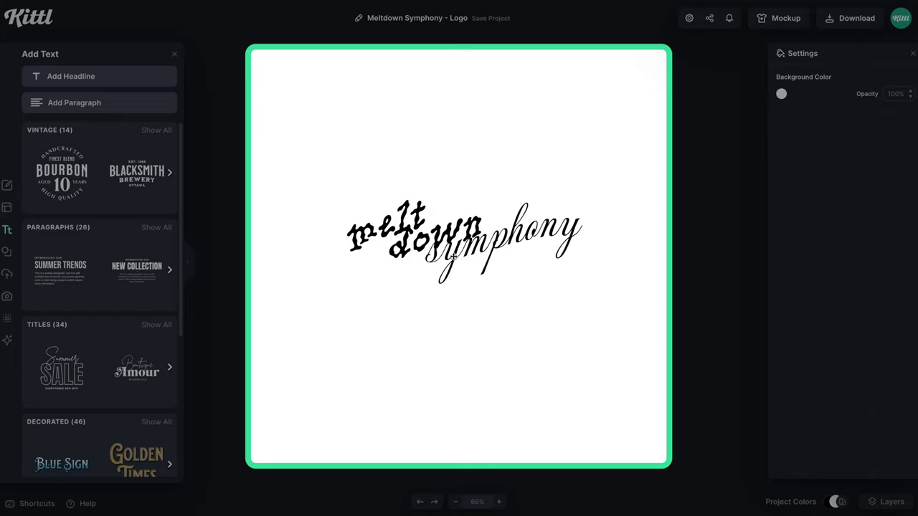
- Shrink symphony to font size 145 and space the three words into a cascade, with symphony tucked beneath the end of down
drag(462, 230, 482, 228)
click(546, 226)
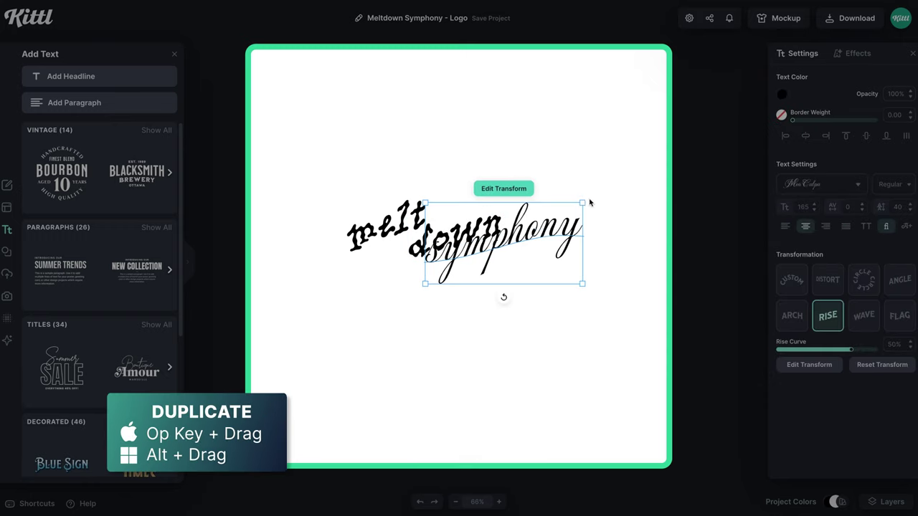
drag(581, 204, 573, 207)
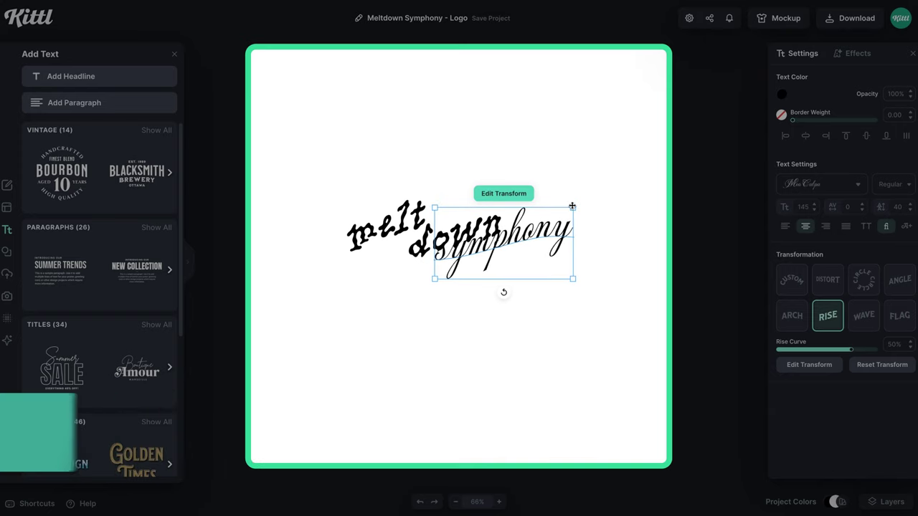
drag(515, 236, 529, 236)
drag(387, 225, 385, 231)
drag(510, 256, 511, 264)
click(495, 276)
- Select melt and down together and enlarge both to font size 130
click(421, 226)
shift+click(387, 228)
drag(501, 204, 510, 201)
- Steepen down's Rise Curve to 100%, adjust melt's rise path, and nudge both words closer together
click(466, 233)
click(460, 198)
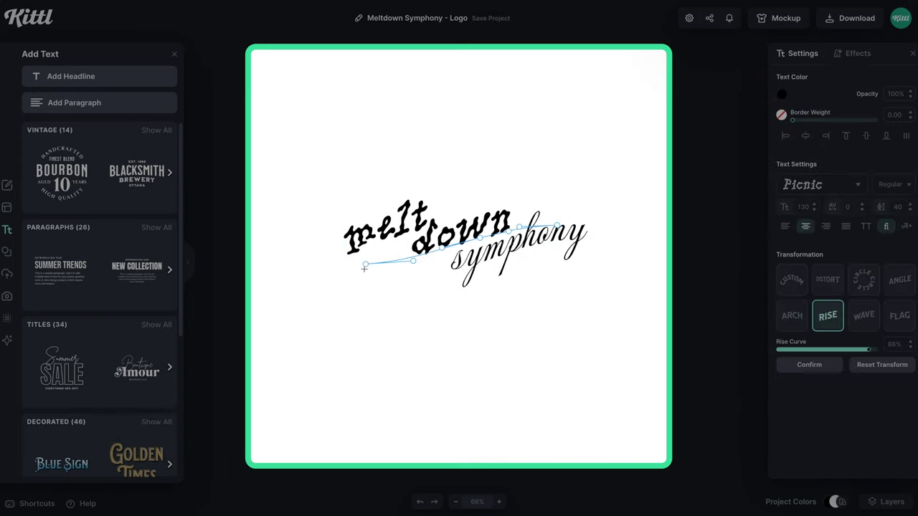
drag(387, 228, 380, 236)
click(374, 201)
click(301, 294)
drag(466, 233, 461, 236)
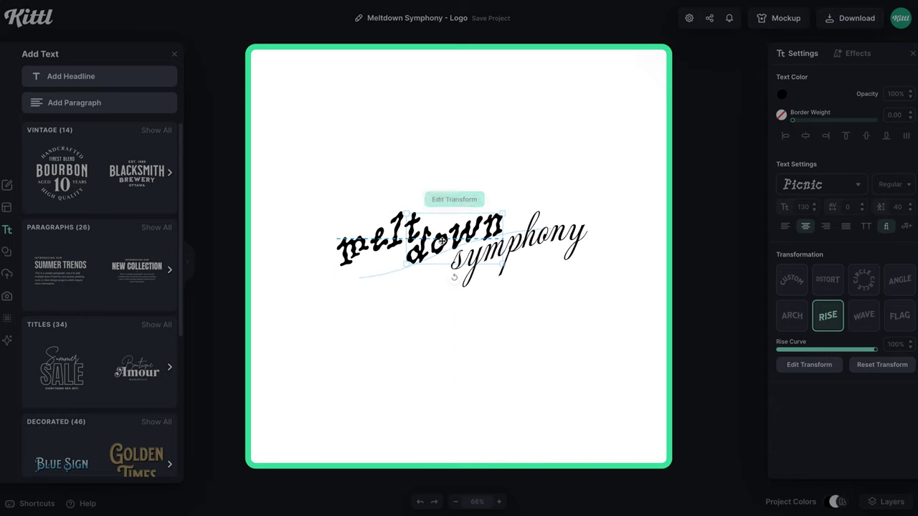
click(613, 275)
- Edit symphony's rise path to give it a Rise Curve of 62%
click(531, 243)
click(519, 195)
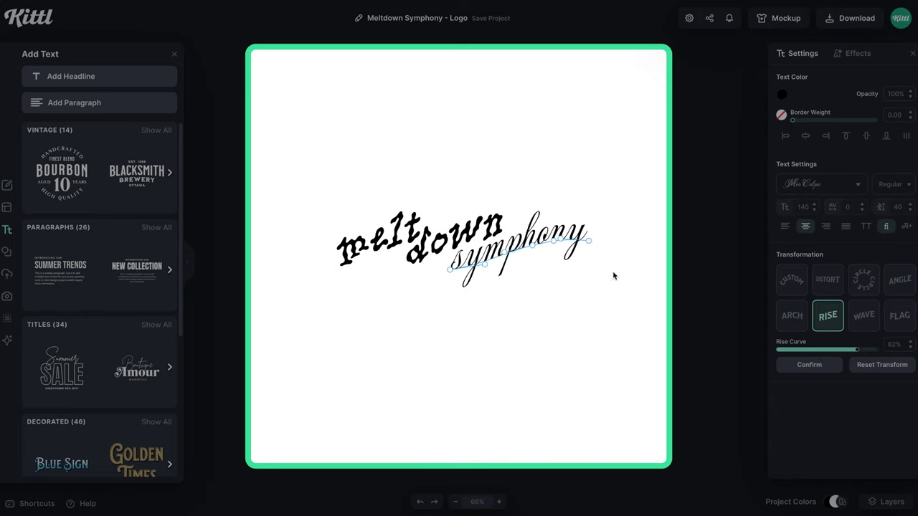
click(453, 294)
- Enlarge all three words together to nearly the artboard's full width and move them up to its upper edge
key(ctrl+a)
drag(628, 314, 640, 330)
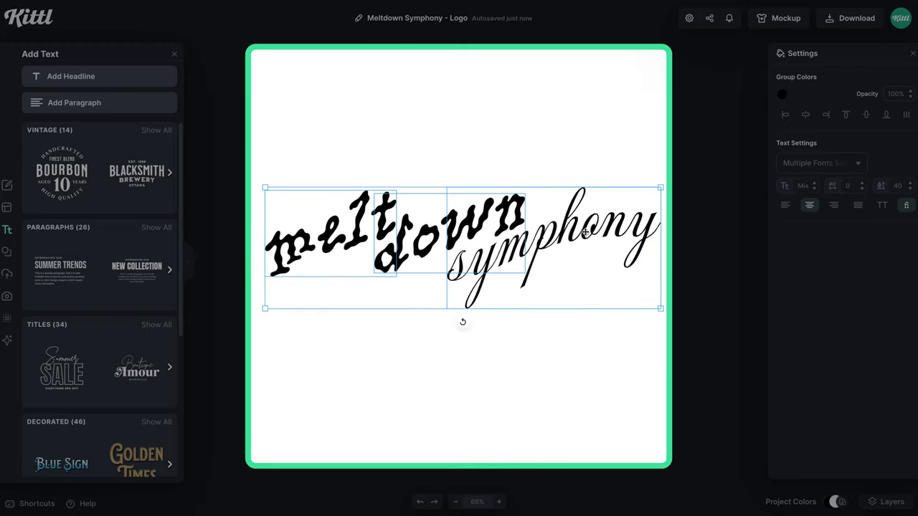
drag(586, 231, 584, 98)
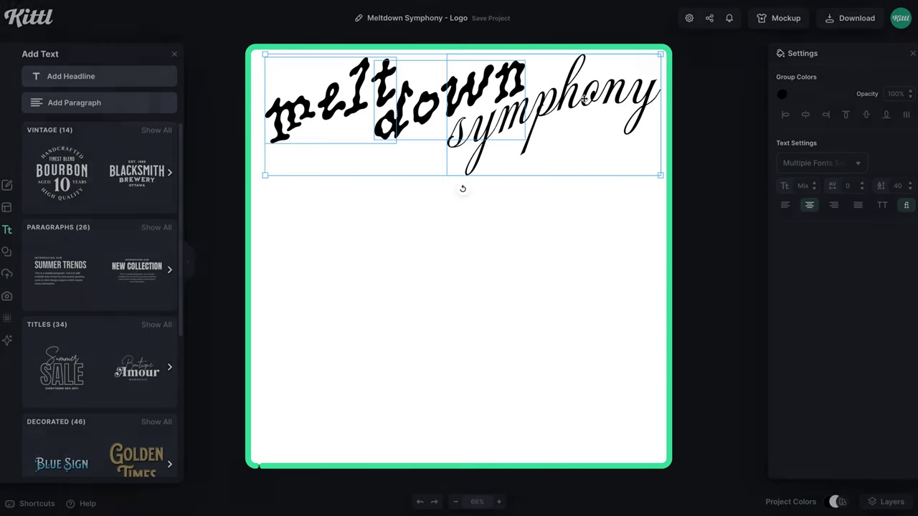
- Trim the artboard around the logo by setting its custom height to 370 px
click(689, 17)
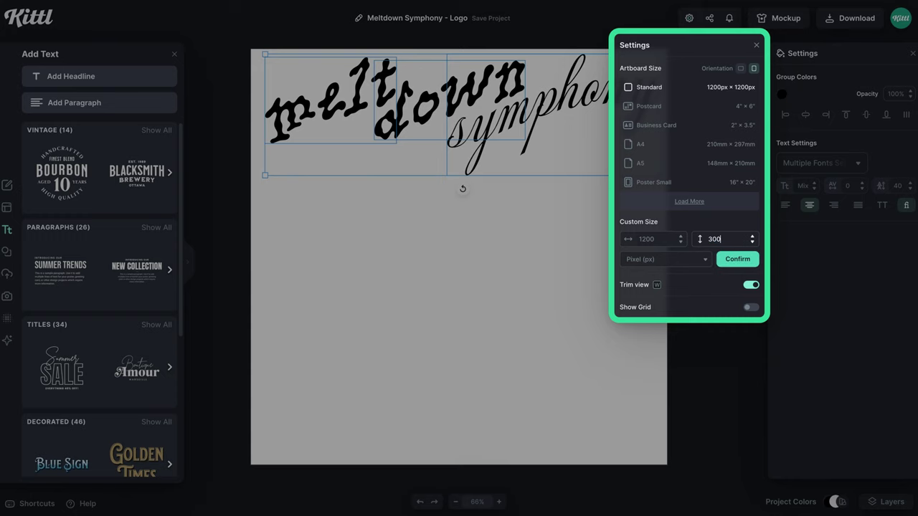
key(Return)
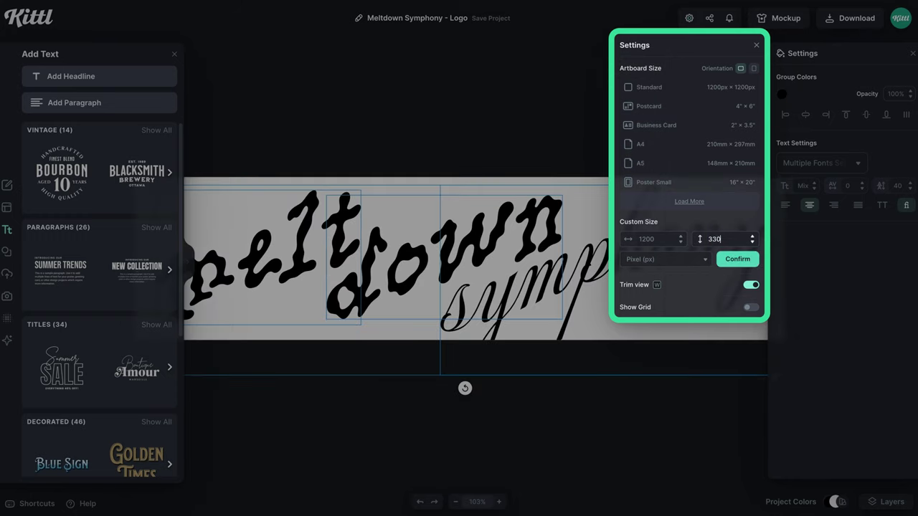
click(738, 261)
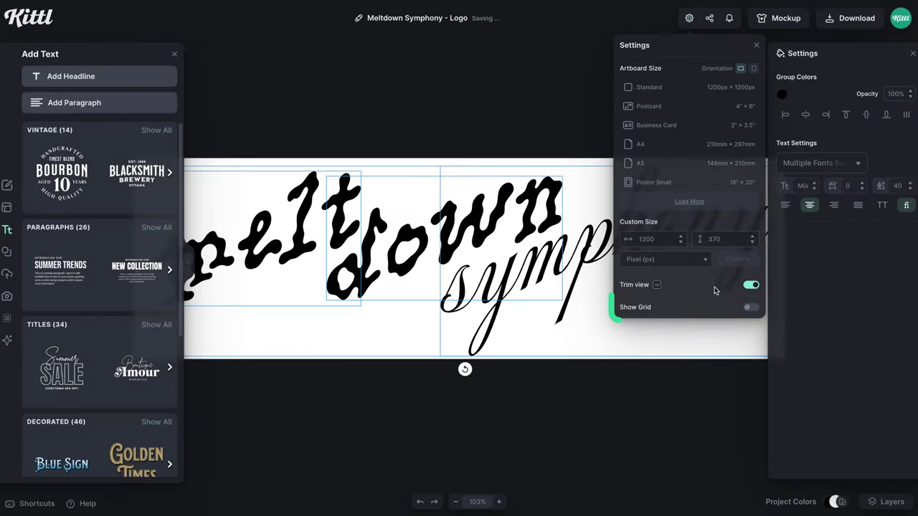
click(620, 404)
- Open the download options for the trimmed logo
scroll(621, 403, down, 3)
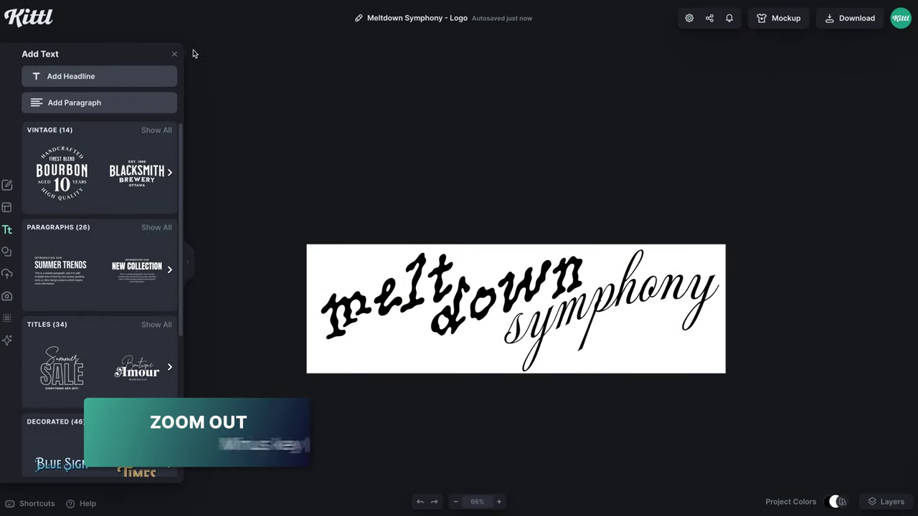
click(176, 55)
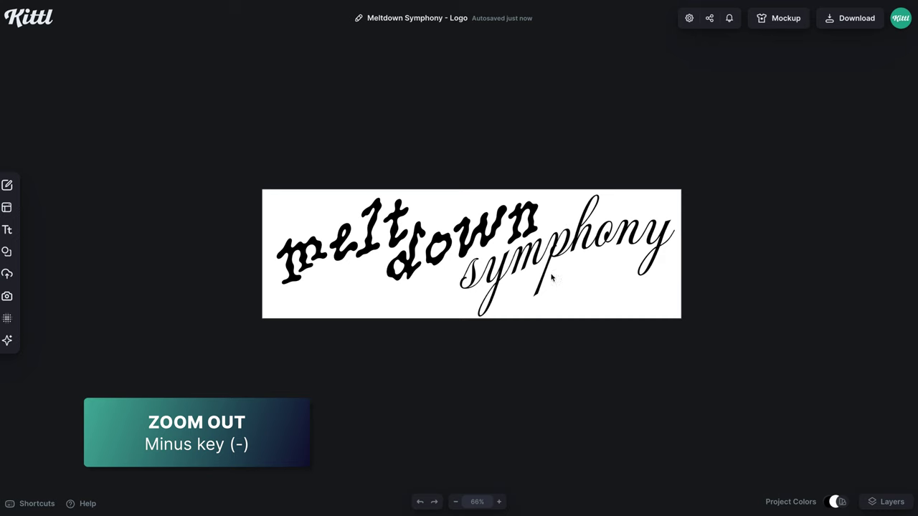
click(843, 18)
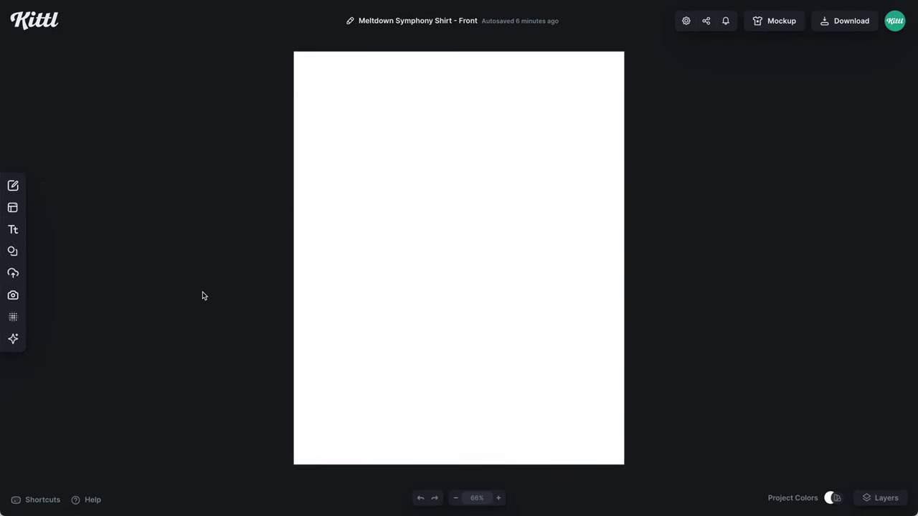
- Upload Meltdown Symphony Logo (2).svg, place it on the shirt artboard and enlarge it to nearly the full artboard width
click(20, 275)
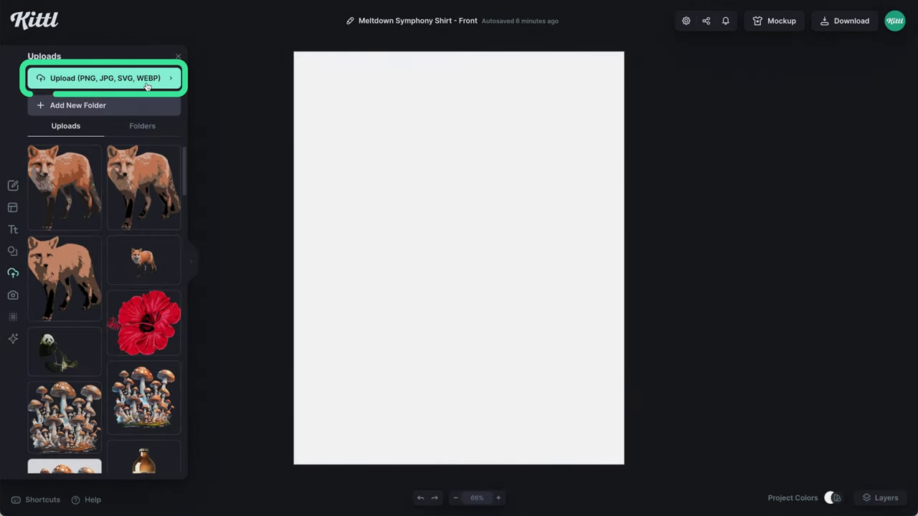
click(147, 86)
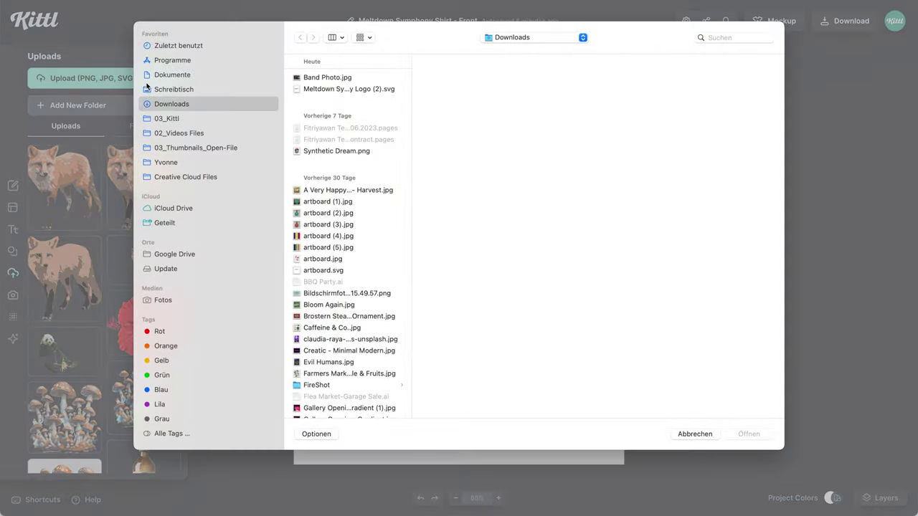
click(350, 89)
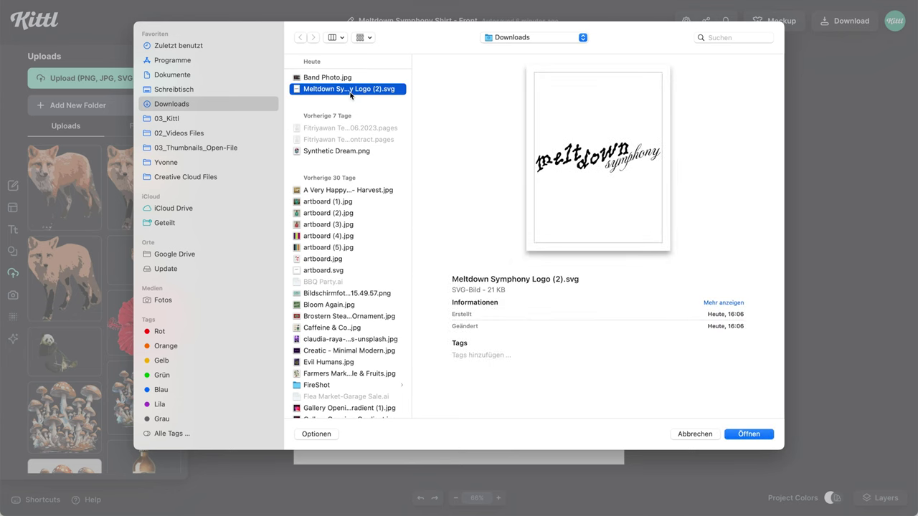
double_click(351, 89)
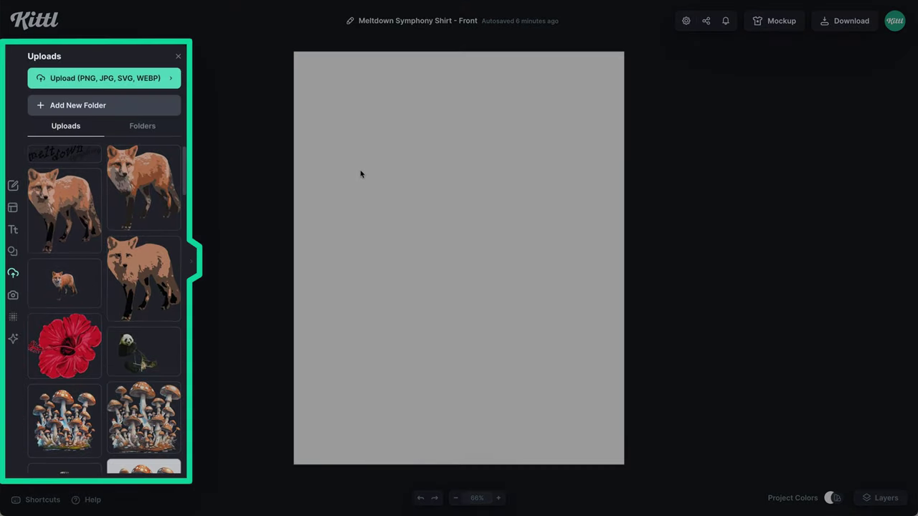
click(73, 154)
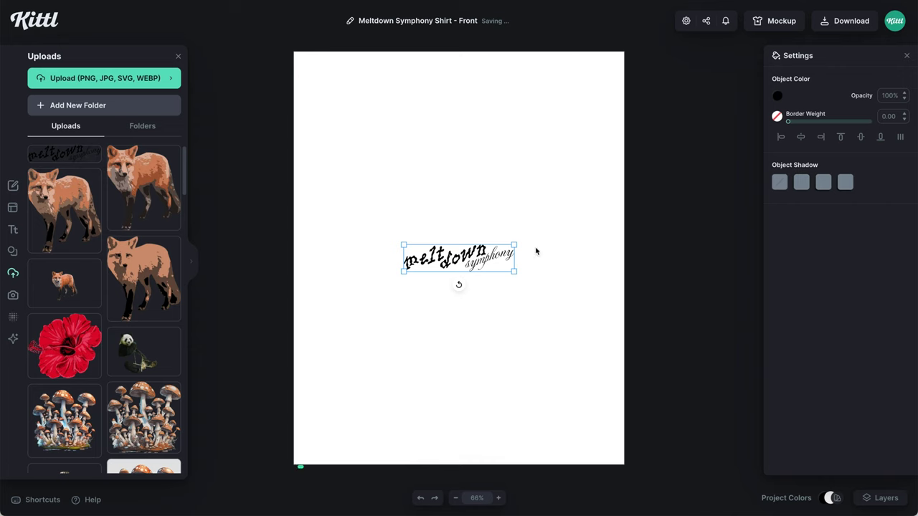
drag(533, 282, 569, 337)
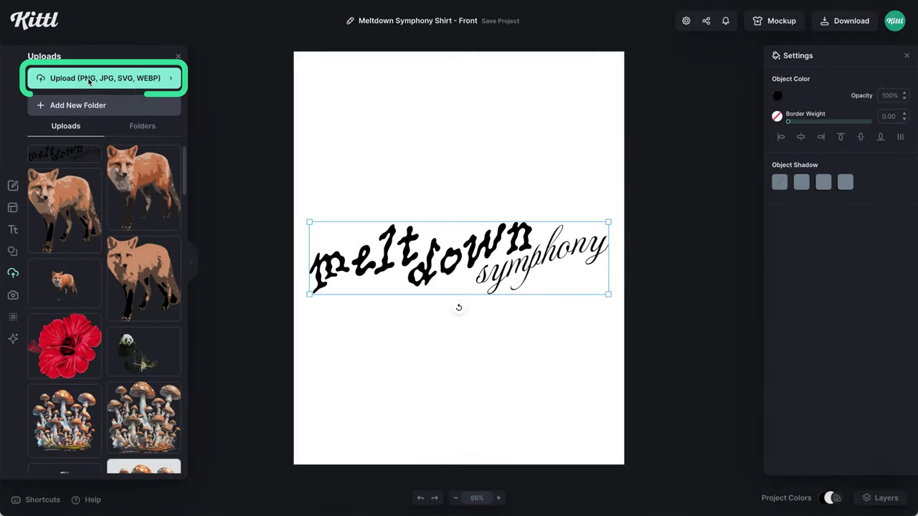
- Upload Band Photo.jpg, place it on the artboard and enlarge it directly beneath the logo
click(89, 78)
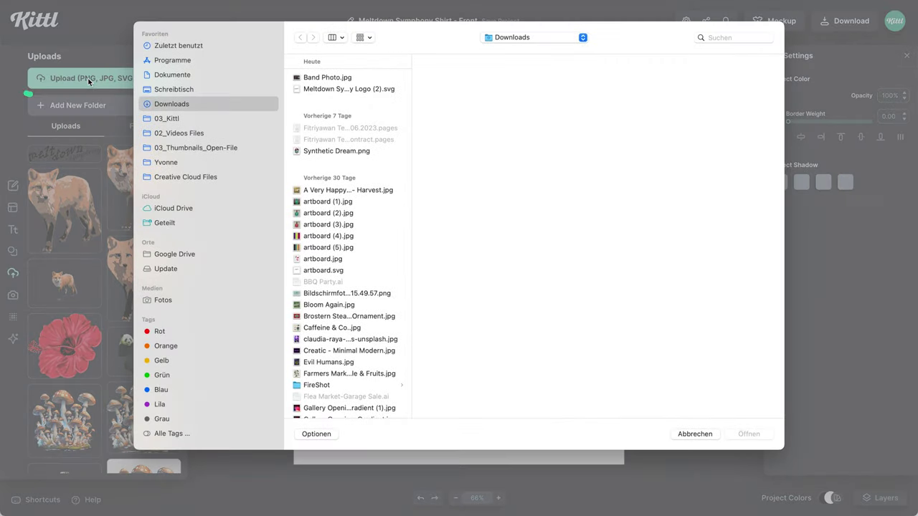
click(338, 88)
double_click(335, 78)
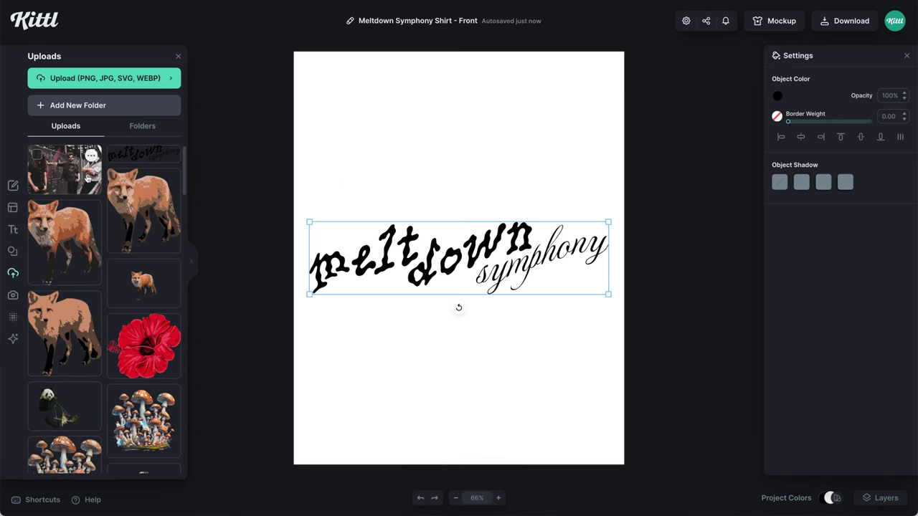
click(86, 178)
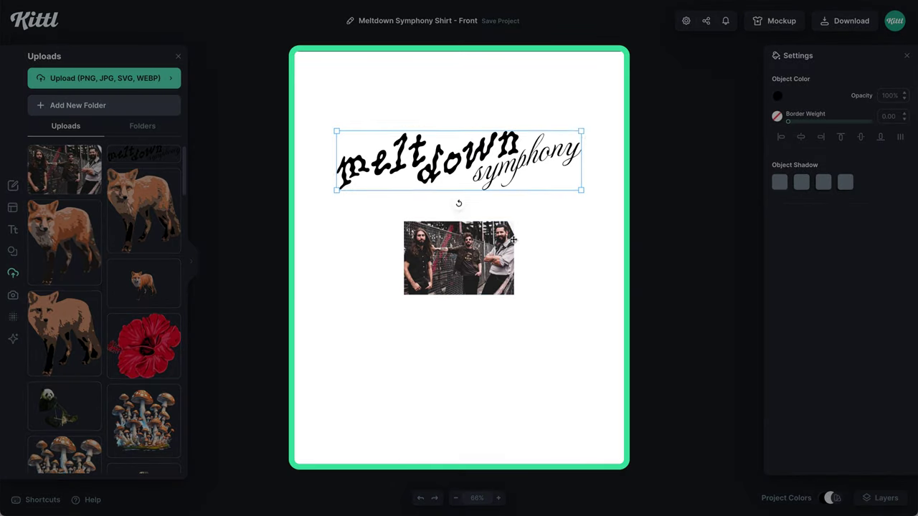
drag(524, 234, 524, 257)
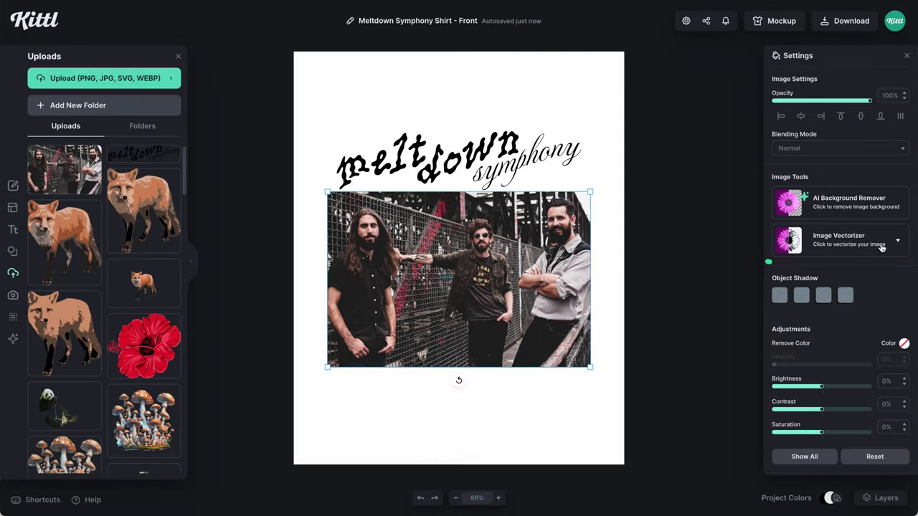
- Try vectorizing the band photo with 2 colors
click(881, 244)
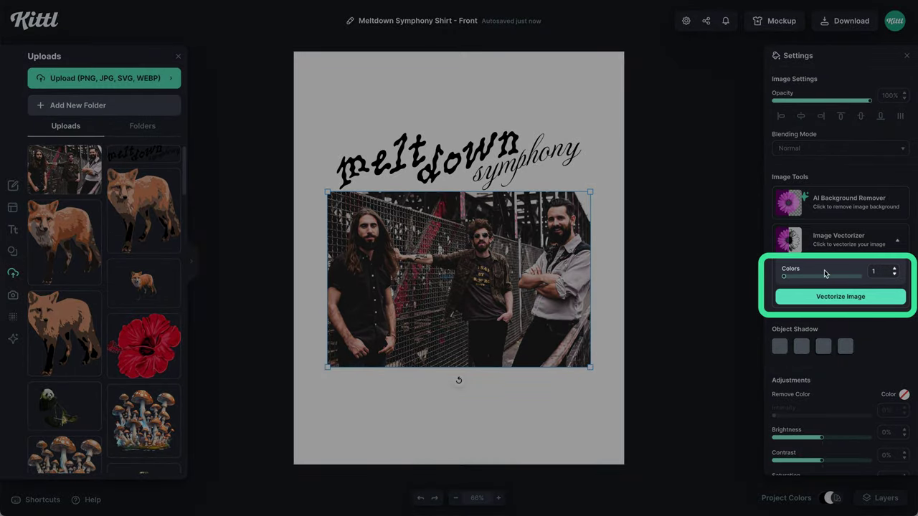
mouse_move(781, 281)
mouse_down()
mouse_move(869, 279)
mouse_move(781, 275)
mouse_up()
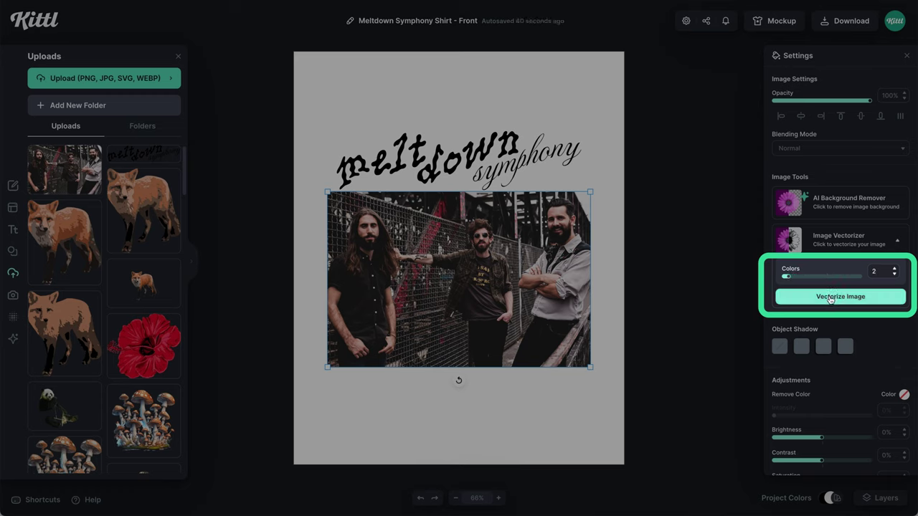
click(829, 297)
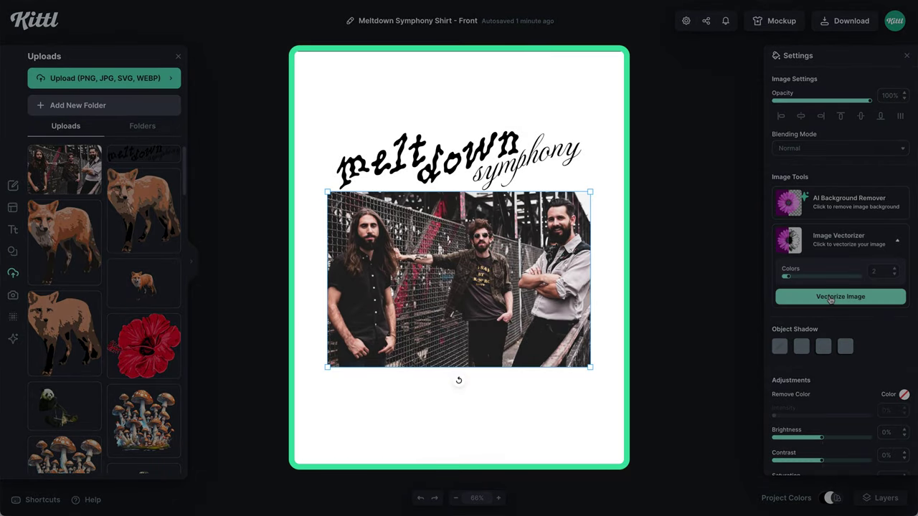
click(829, 297)
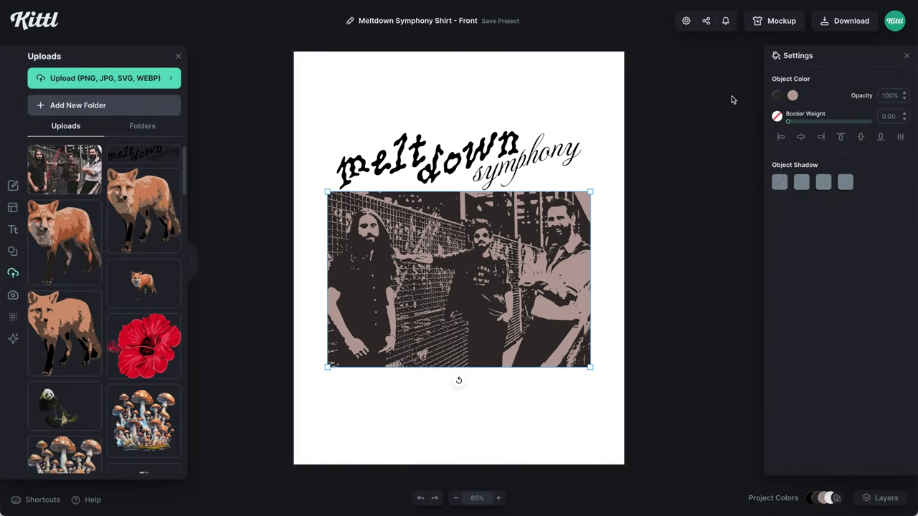
- Try the red c84646 on the vectorized photo's dark areas, and undo both the recolor and the vectorization
click(776, 97)
drag(727, 126, 711, 132)
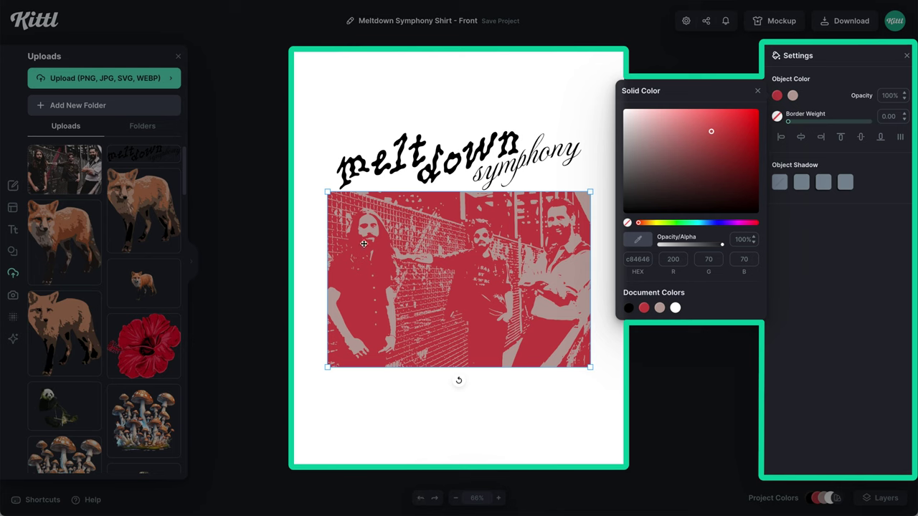
click(421, 499)
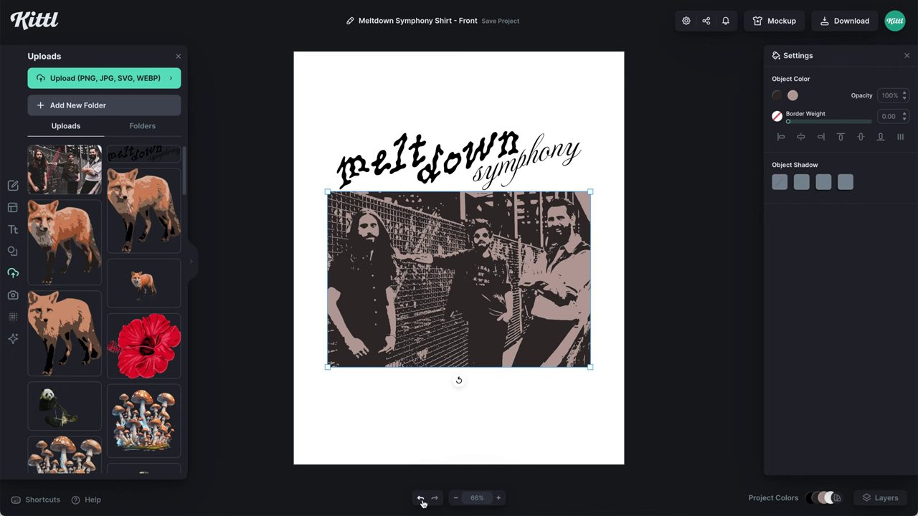
click(421, 499)
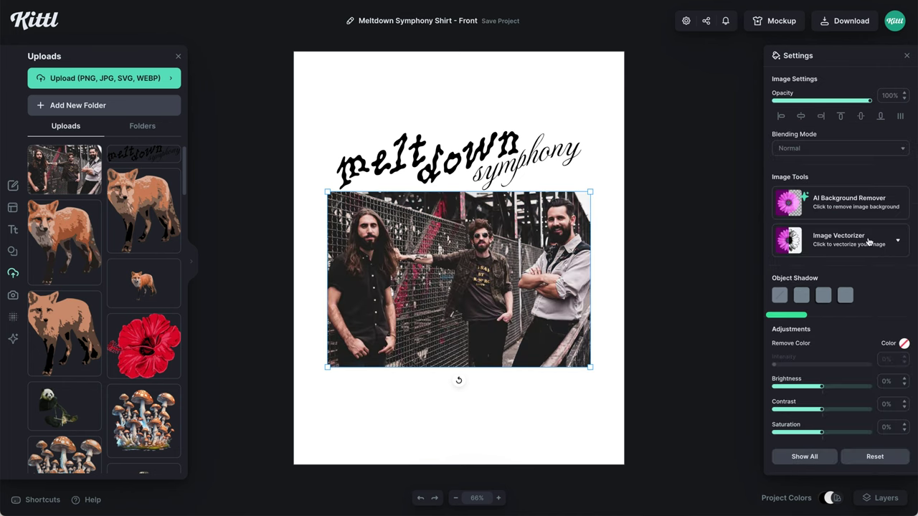
- Vectorize the band photo with 3 colors and inspect the detail in the faces
click(868, 242)
click(792, 276)
click(839, 296)
click(177, 58)
scroll(380, 213, up, 5)
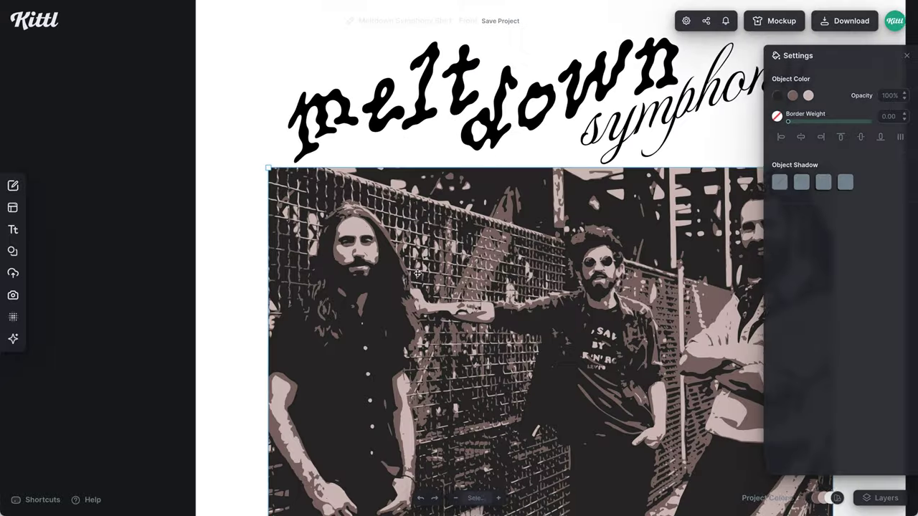
scroll(668, 192, down, 2)
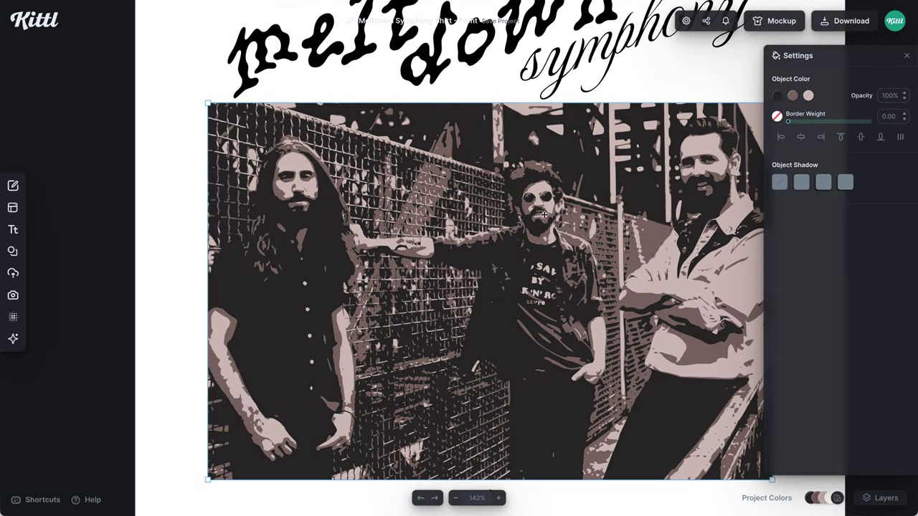
scroll(570, 213, down, 5)
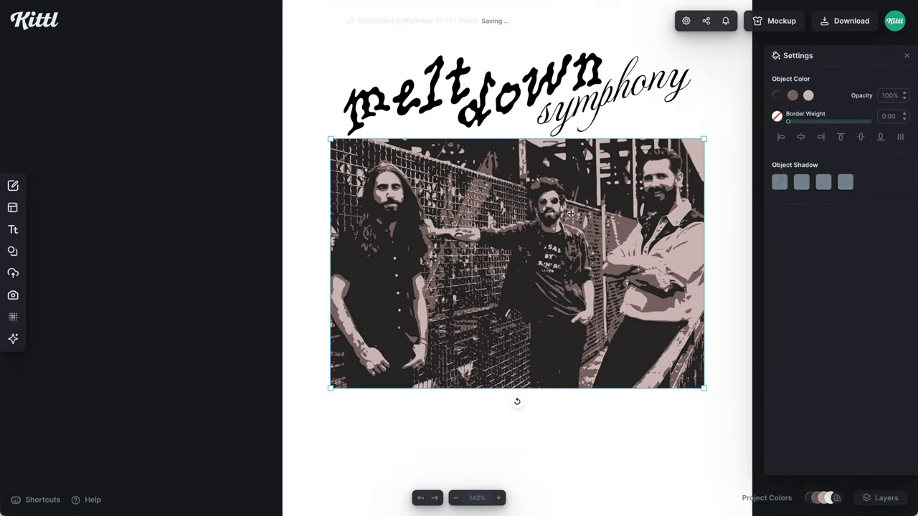
- Recolor the mid-tone areas of the vectorized band photo bright red
key(shift+1)
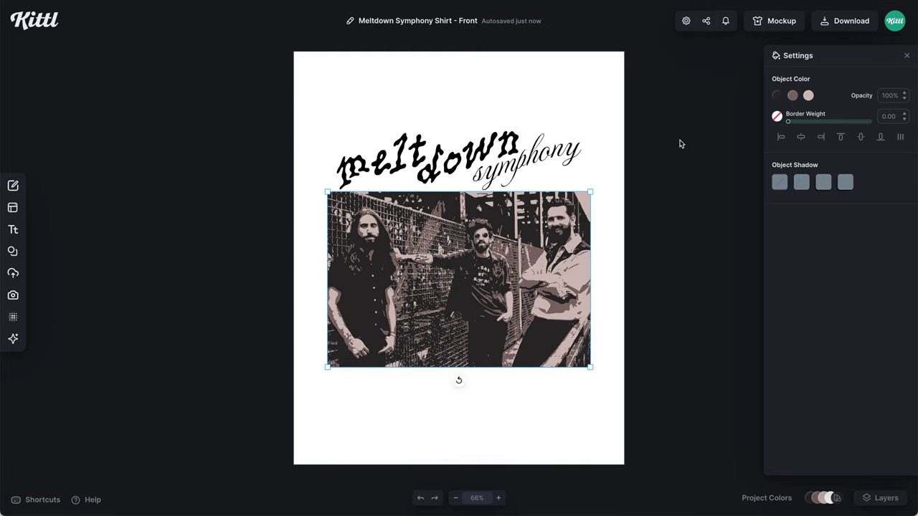
click(792, 96)
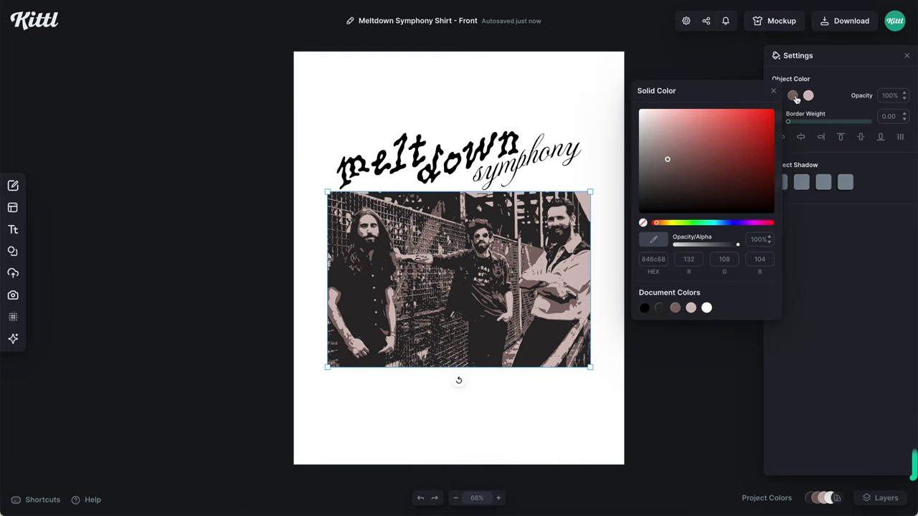
click(770, 115)
drag(654, 223, 696, 157)
click(755, 114)
- Set the photo's light areas to a pale pinkish tone and make its dark areas transparent
click(808, 95)
click(672, 129)
click(789, 90)
click(777, 95)
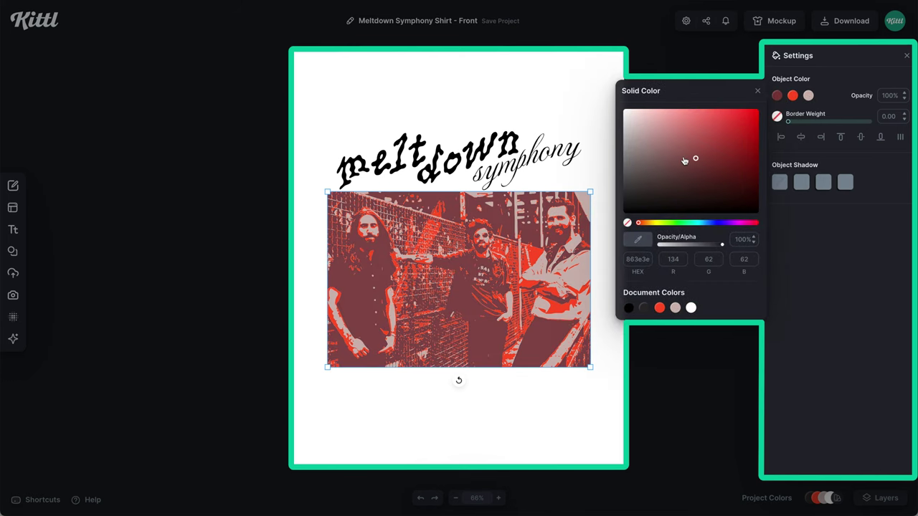
click(628, 224)
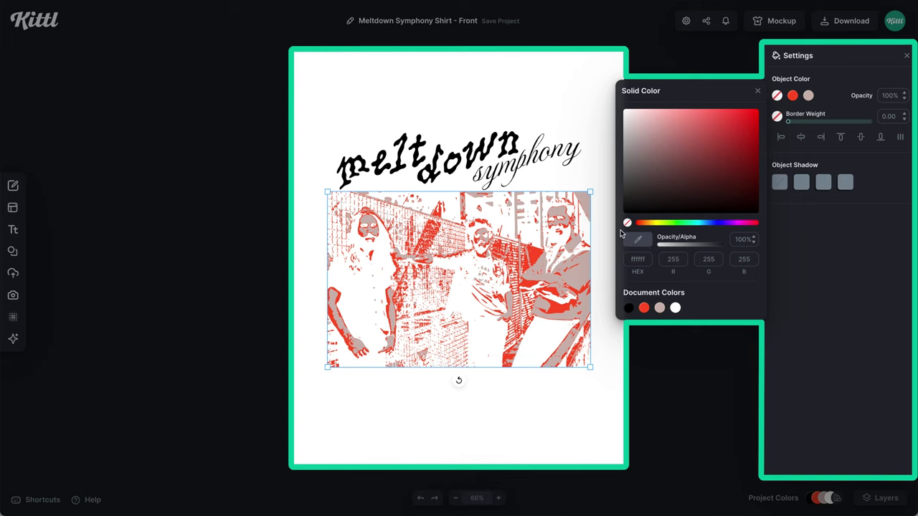
- Set the artboard background to the dark olive color 39331a
click(584, 178)
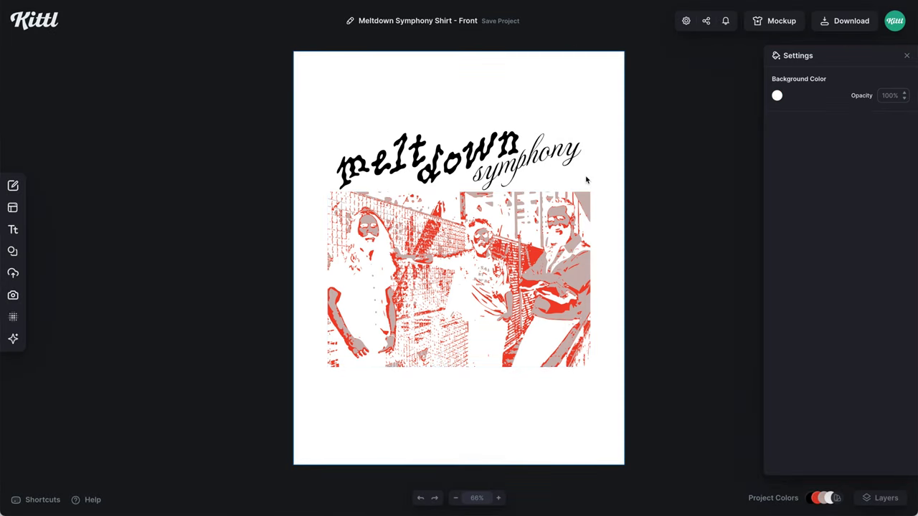
click(776, 96)
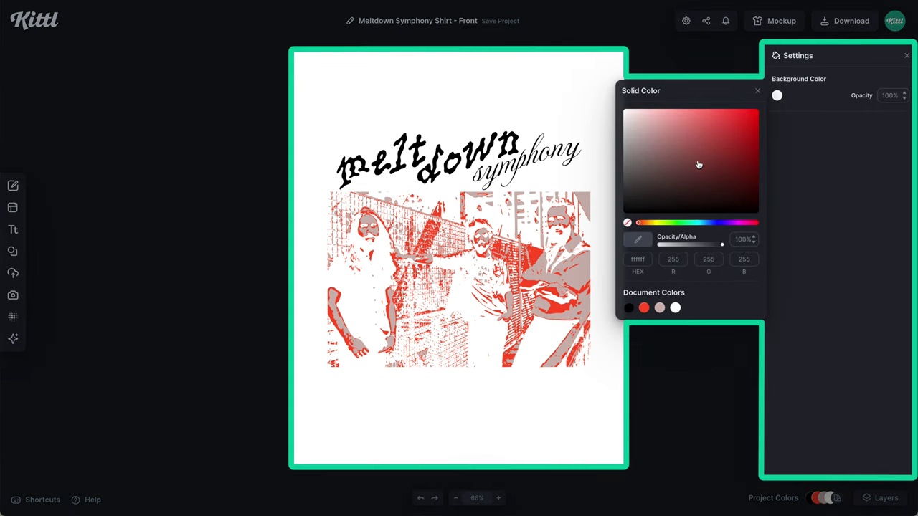
drag(693, 188, 656, 226)
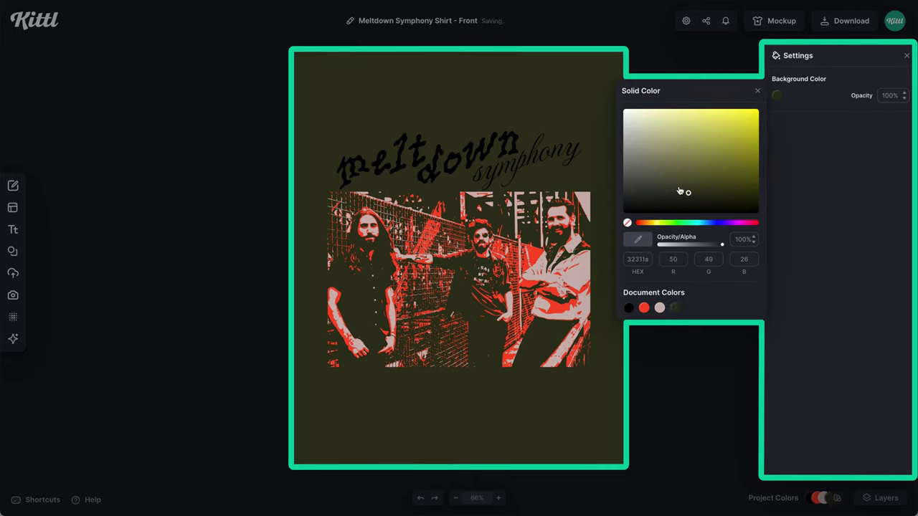
drag(687, 176, 695, 192)
click(654, 225)
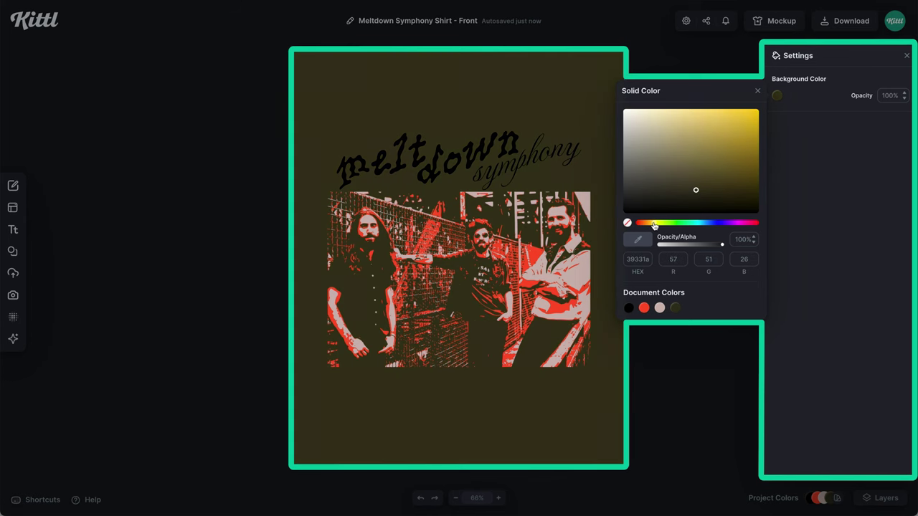
- Recolor the Meltdown Symphony logo with the bright red from the document colors
click(545, 161)
click(776, 95)
click(643, 307)
- Move the logo slightly up and enlarge it to about the width of the band photo below
drag(489, 145, 490, 141)
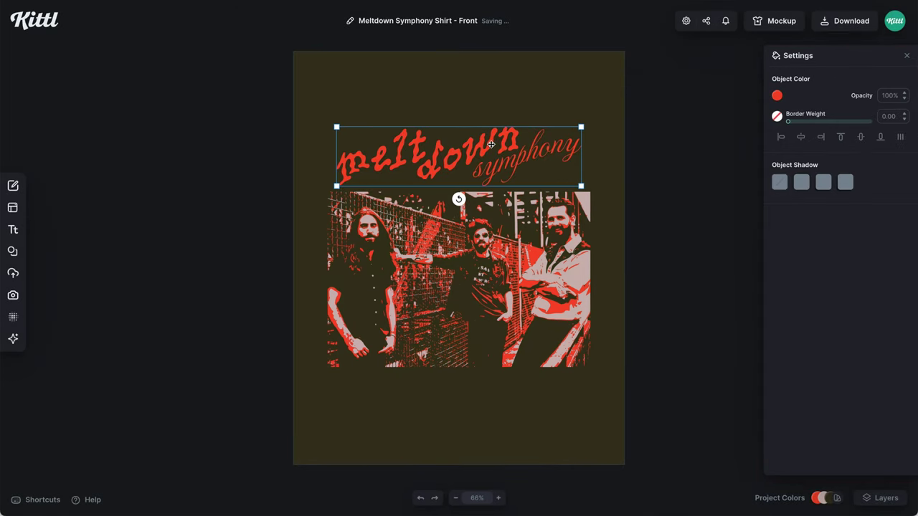
drag(585, 125, 596, 123)
drag(336, 124, 325, 120)
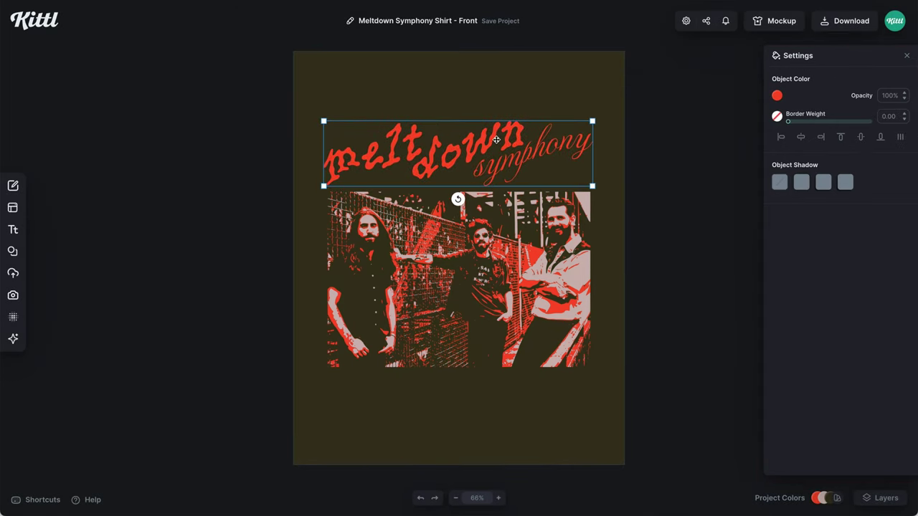
click(474, 375)
scroll(112, 177, down, 1)
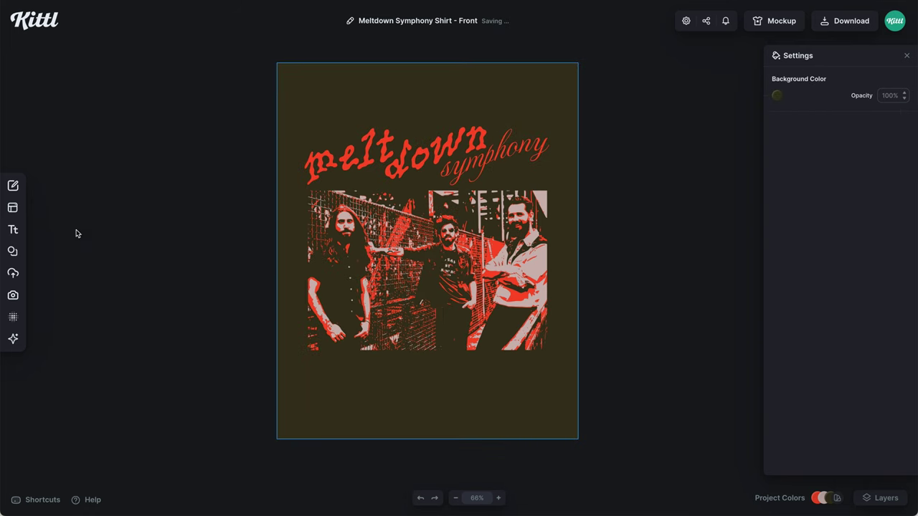
- Browse the Masks collection and add the wide rectangular mask with rough, torn edges to the artboard
click(21, 259)
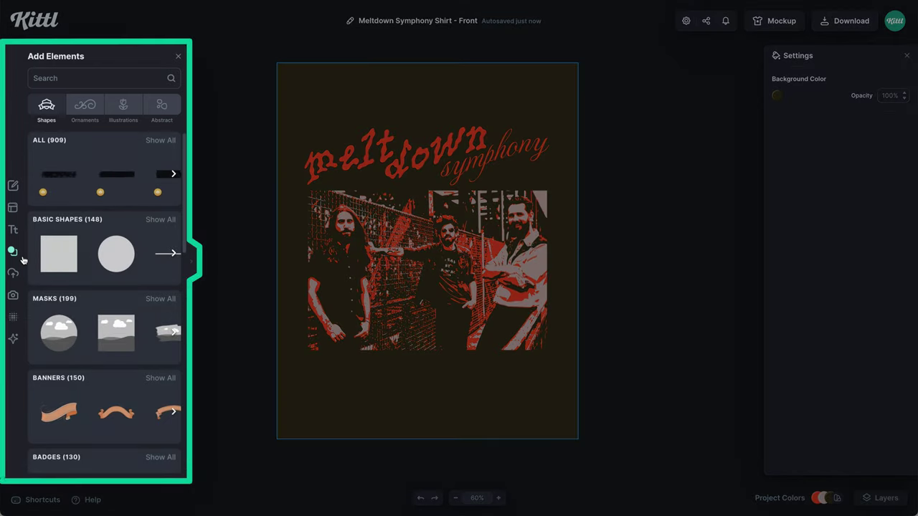
scroll(117, 321, down, 1)
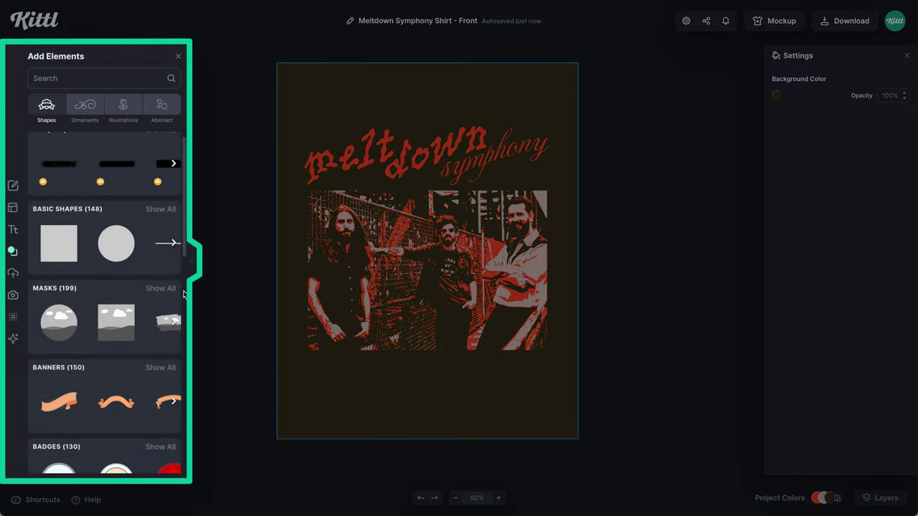
click(161, 289)
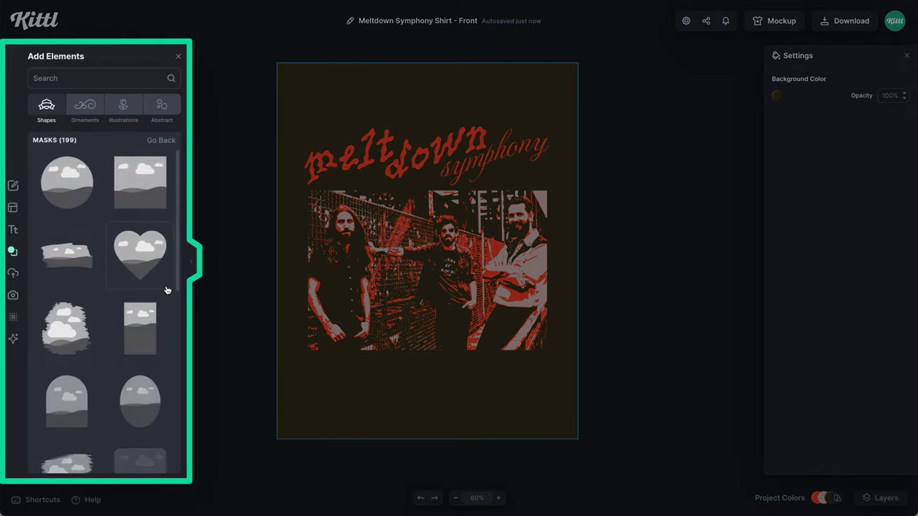
scroll(166, 289, down, 10)
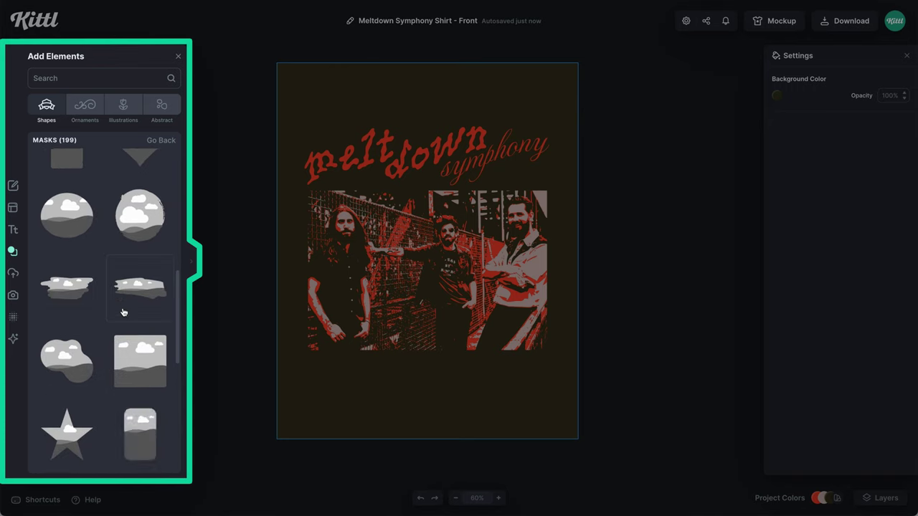
scroll(132, 284, down, 10)
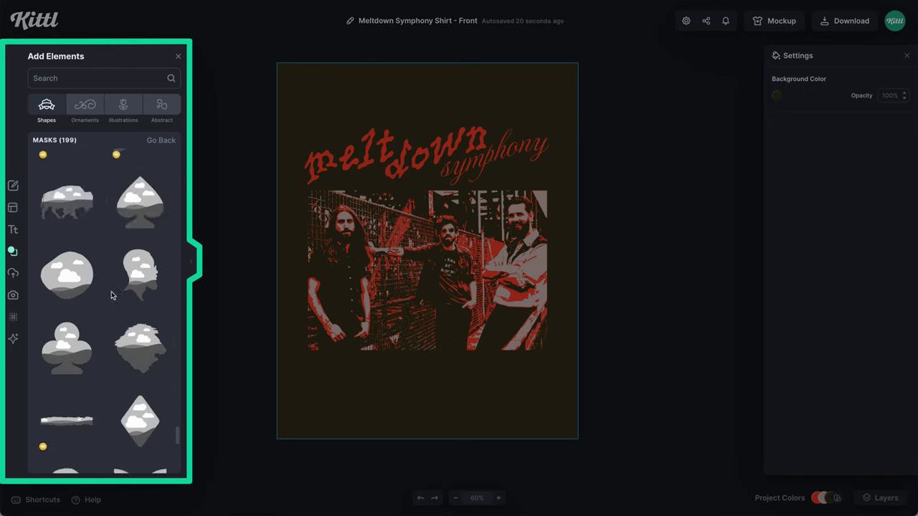
scroll(122, 356, down, 10)
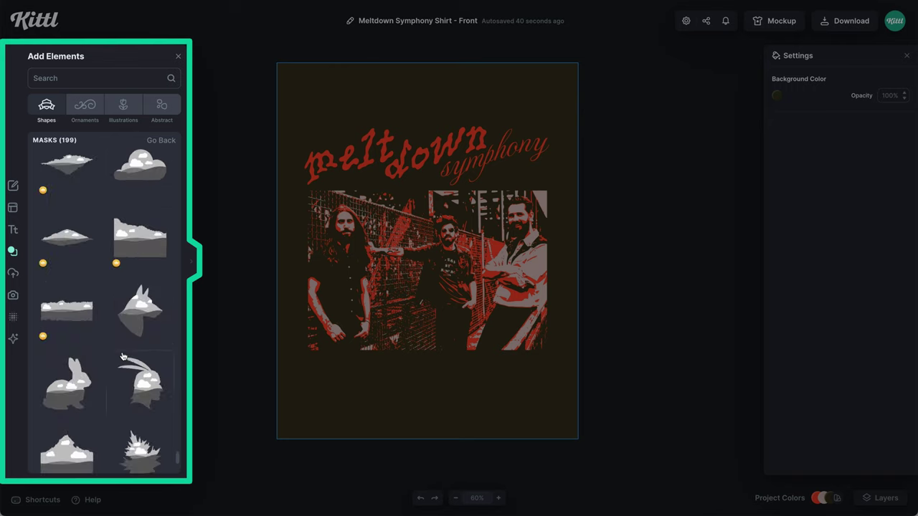
scroll(101, 401, down, 5)
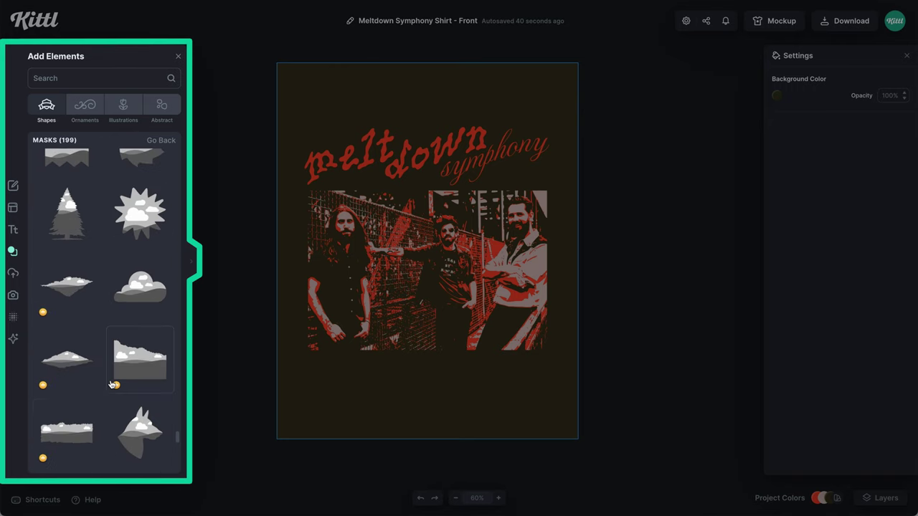
click(84, 431)
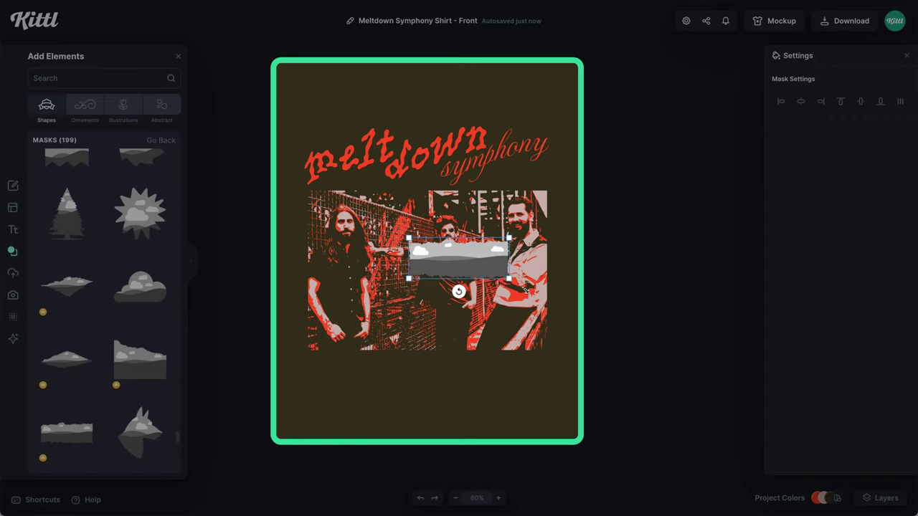
- Enlarge and stretch the torn-edge mask so it covers the whole band photo
drag(509, 278, 451, 273)
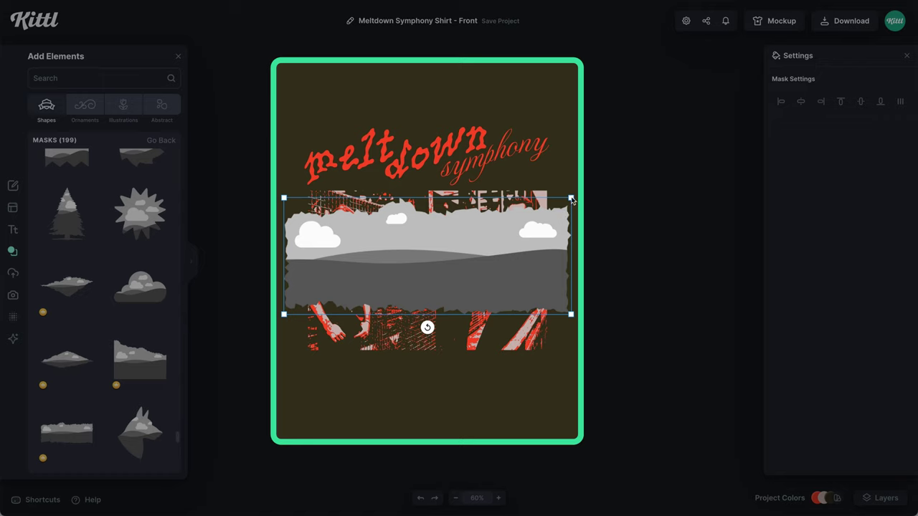
drag(573, 196, 547, 183)
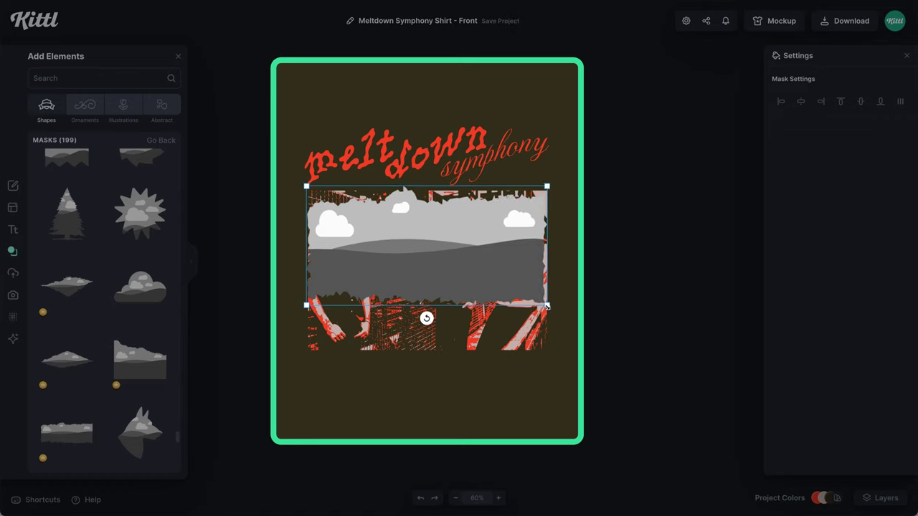
drag(547, 306, 552, 356)
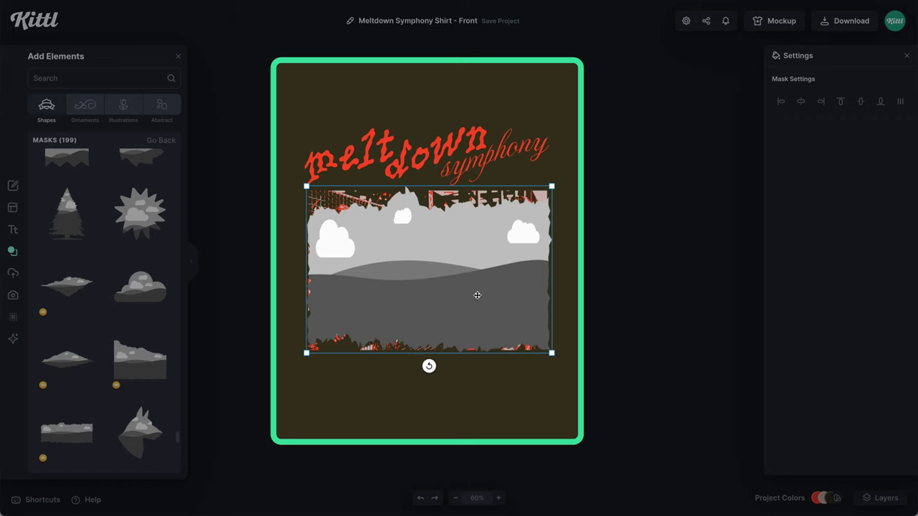
- Send the mask behind the band photo and place the photo inside the mask
right_click(472, 313)
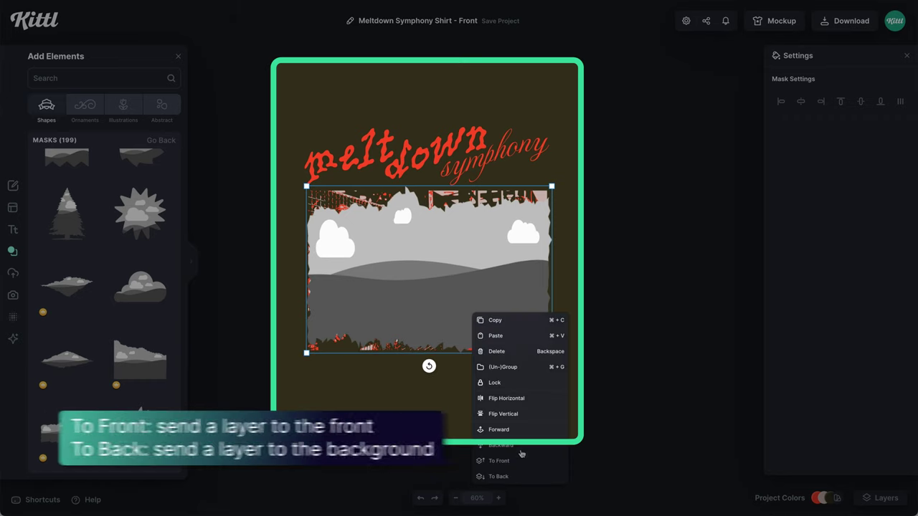
click(523, 476)
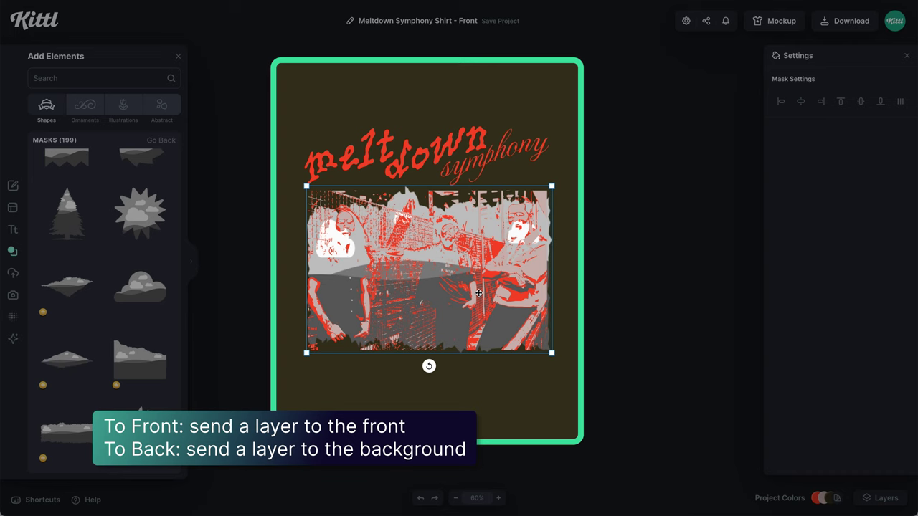
click(514, 351)
click(538, 382)
click(453, 258)
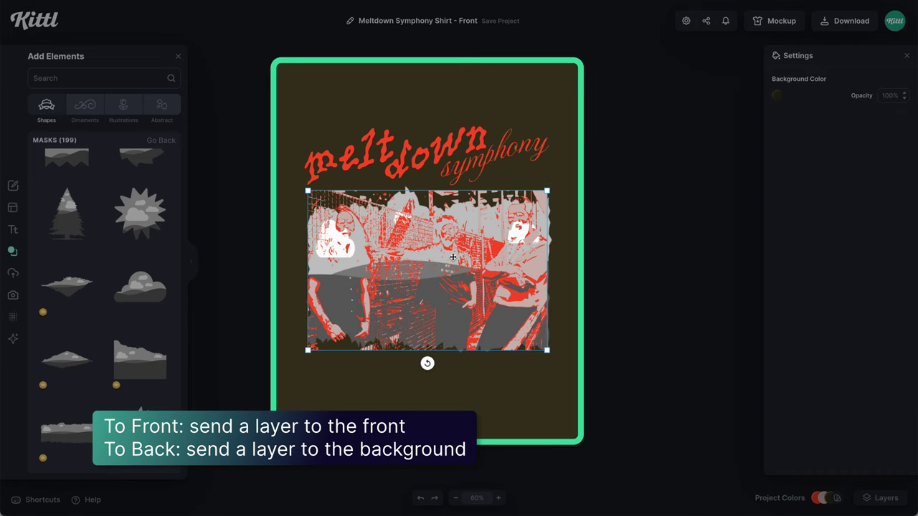
drag(446, 283, 434, 277)
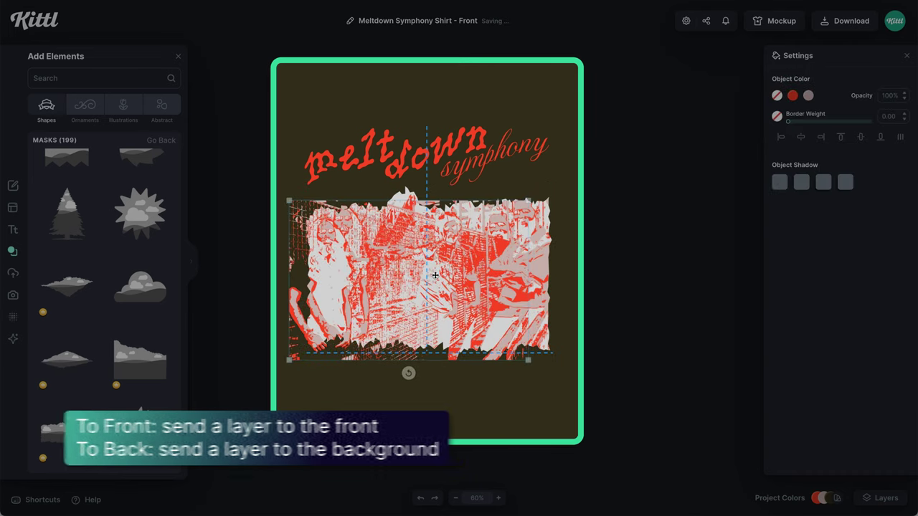
click(565, 270)
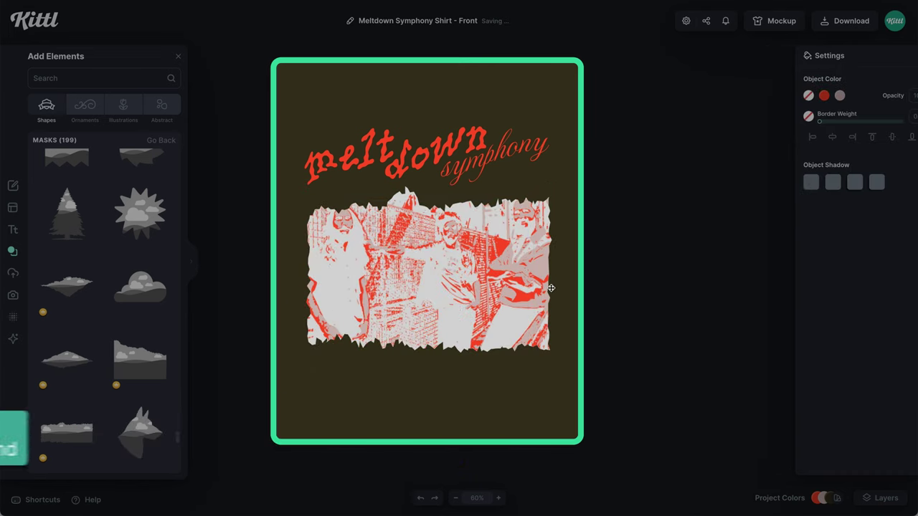
- Make the light gray d8d8d8 fill of the masked photo group transparent
click(502, 266)
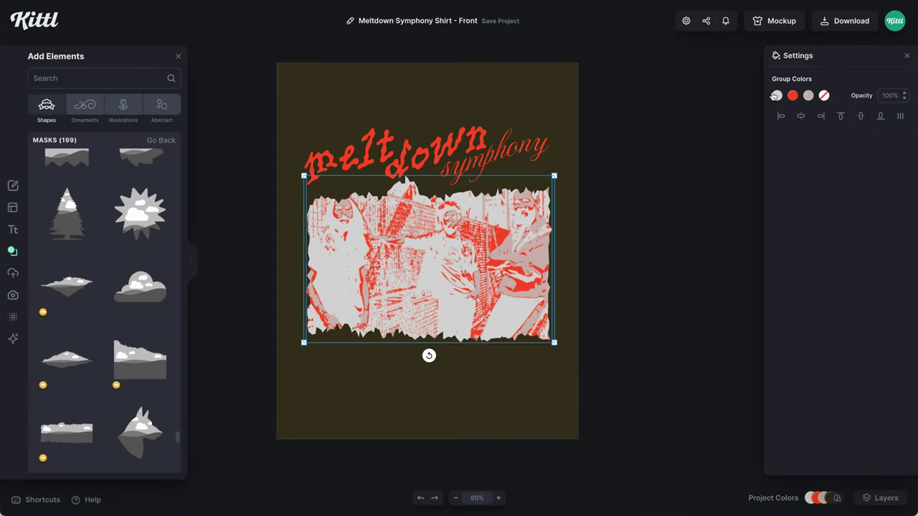
click(775, 96)
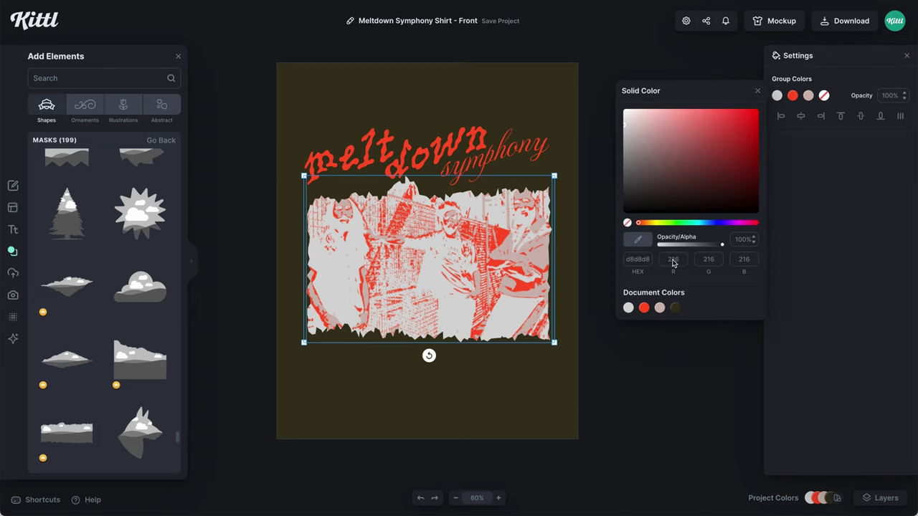
click(627, 224)
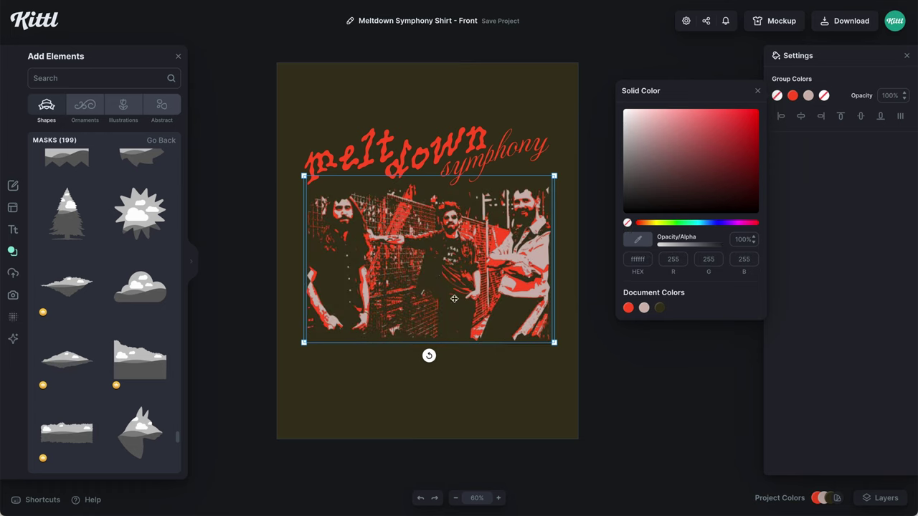
click(503, 385)
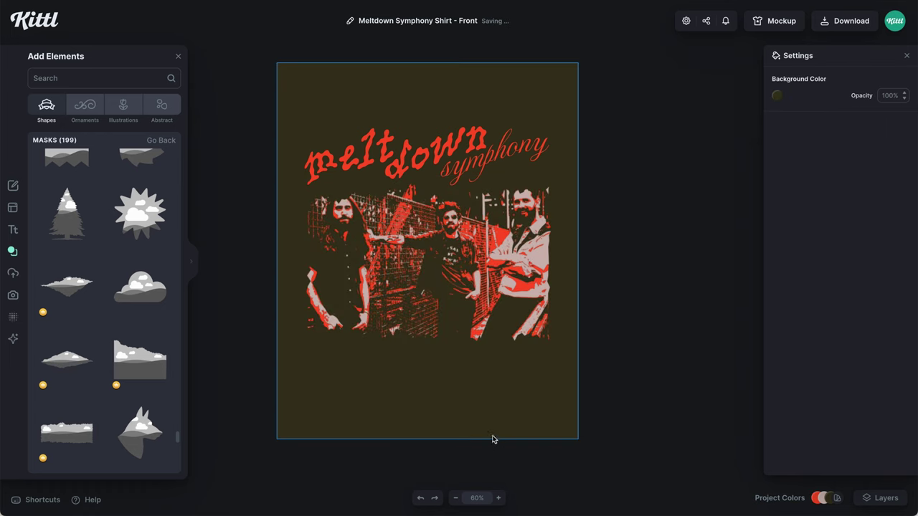
- Add a black rectangular shape from Grungy Shapes and place it beneath the band photo
click(163, 141)
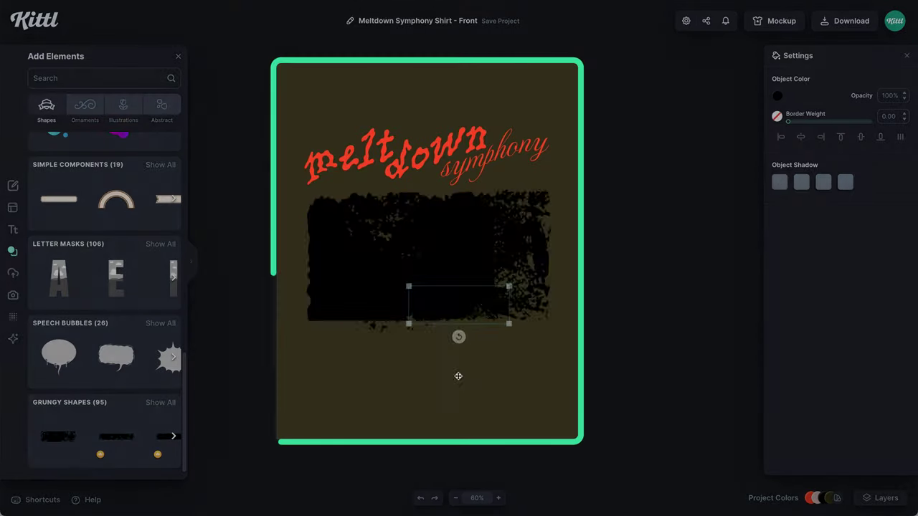
drag(458, 376, 404, 371)
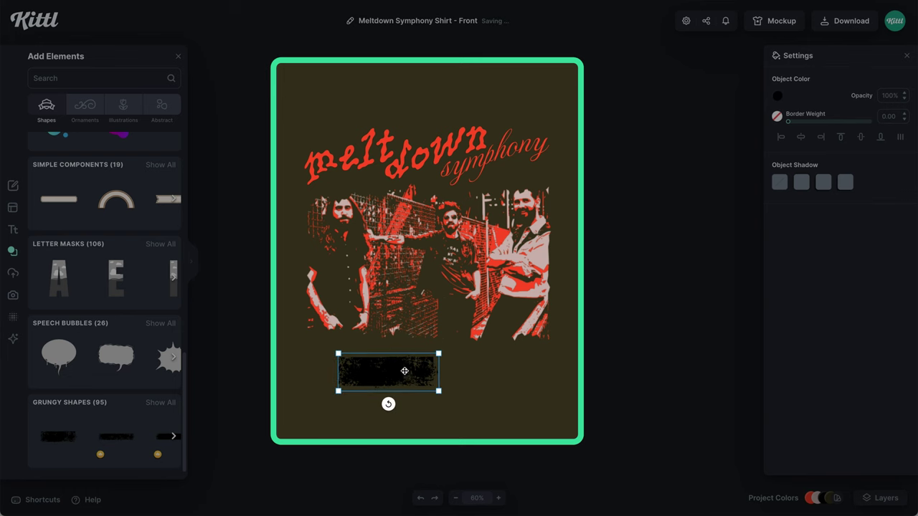
- Lock the masked band photo's layer and rename it Photo
click(496, 274)
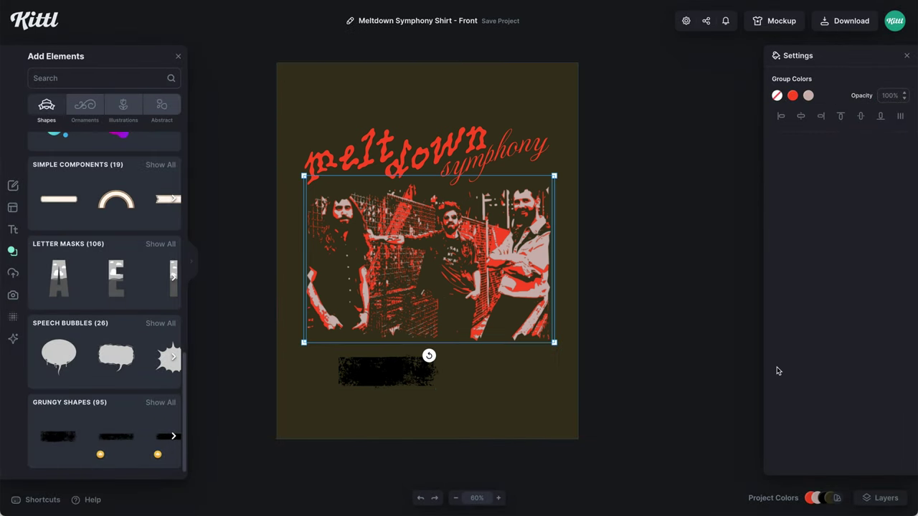
click(877, 498)
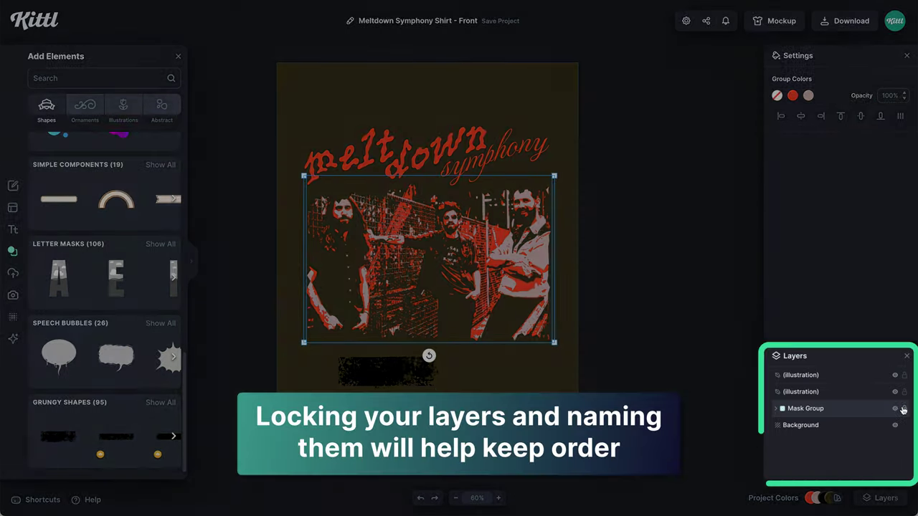
click(903, 409)
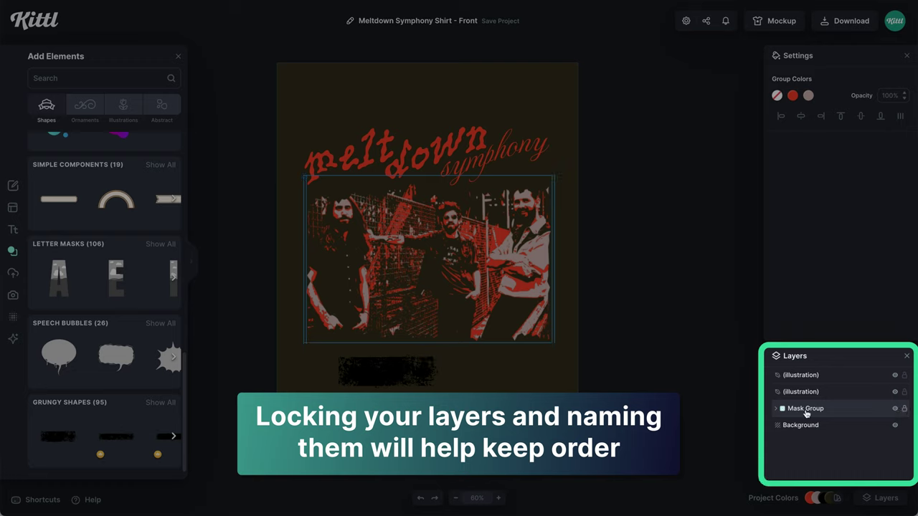
double_click(806, 410)
text(Photo)
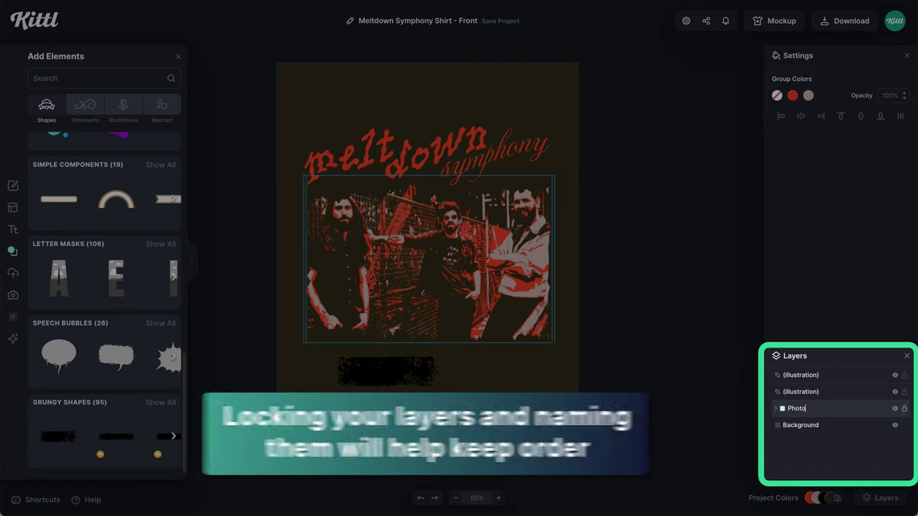
key(Return)
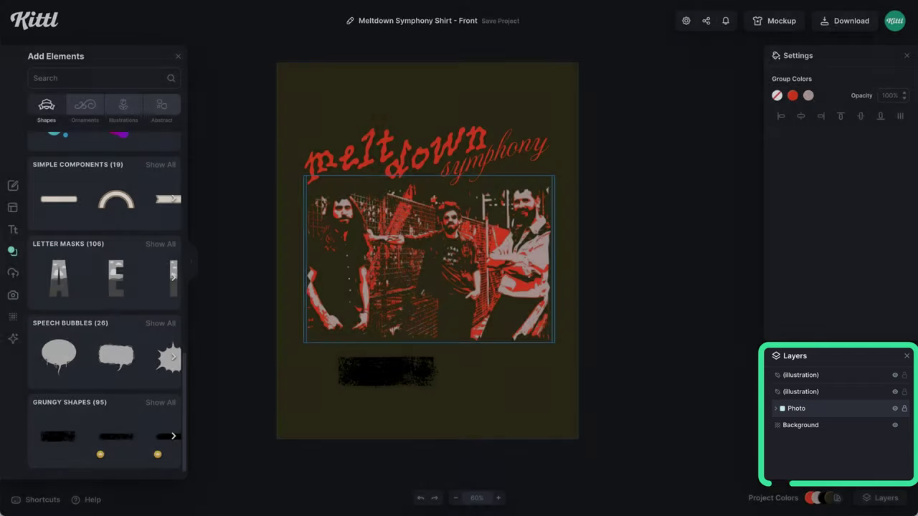
- Tilt and shrink the black grungy rectangle over the photo's lower-left corner like tape, and recolor it beige cfb8b3
click(380, 353)
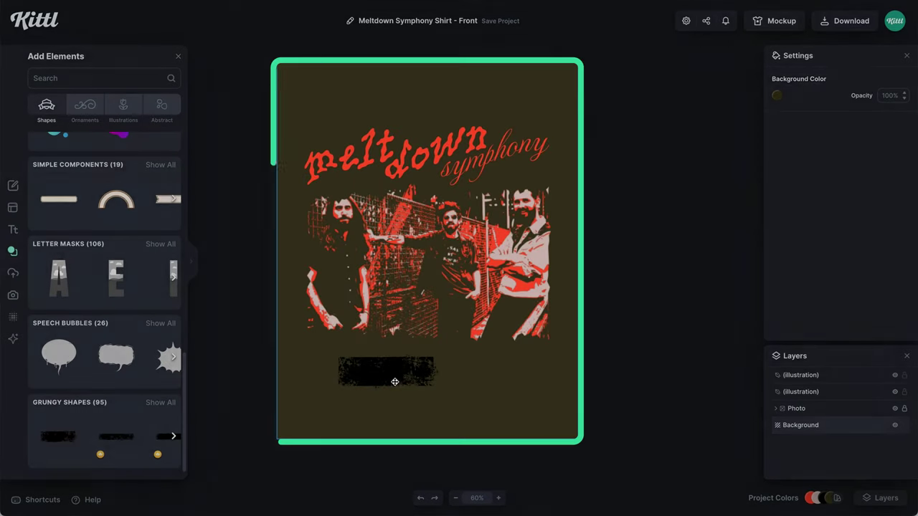
drag(390, 375, 329, 366)
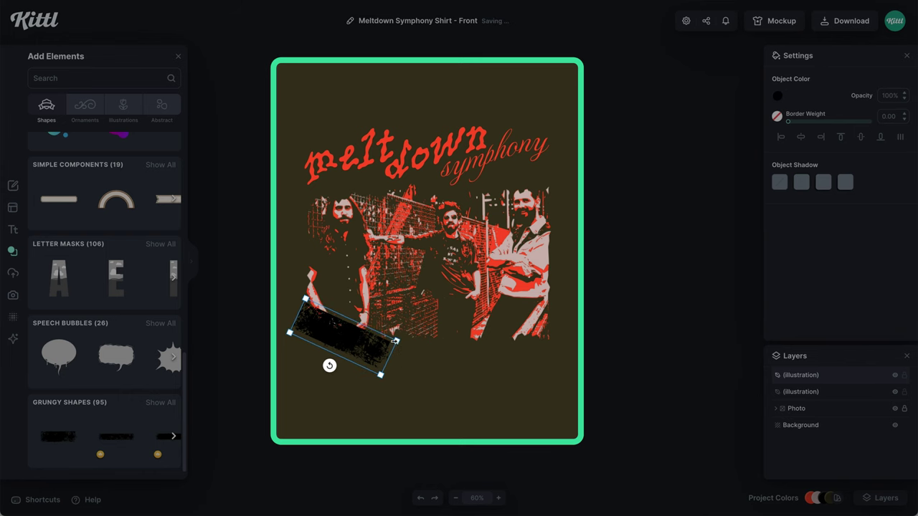
drag(396, 342, 354, 337)
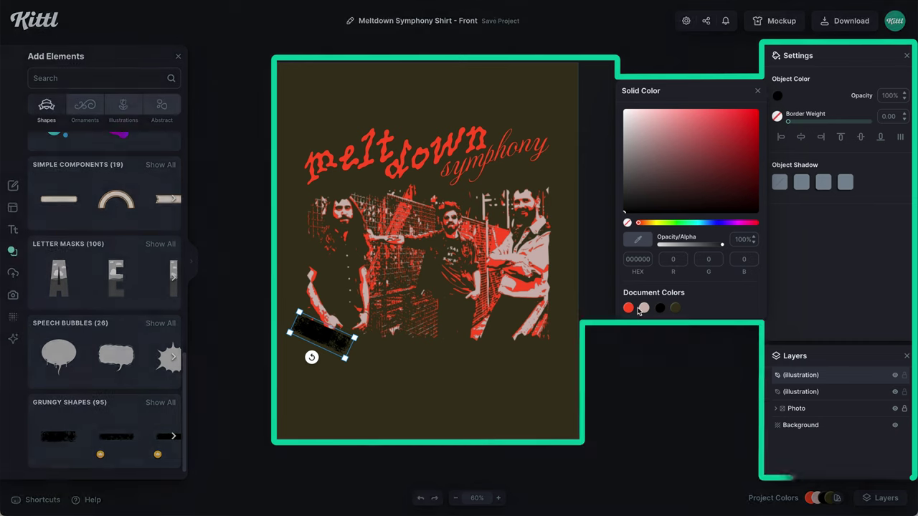
click(643, 308)
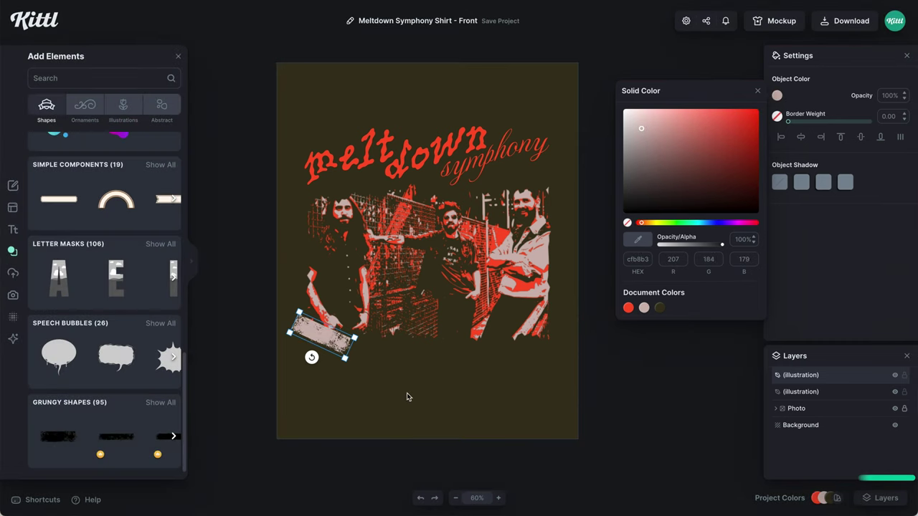
click(415, 383)
scroll(401, 354, up, 5)
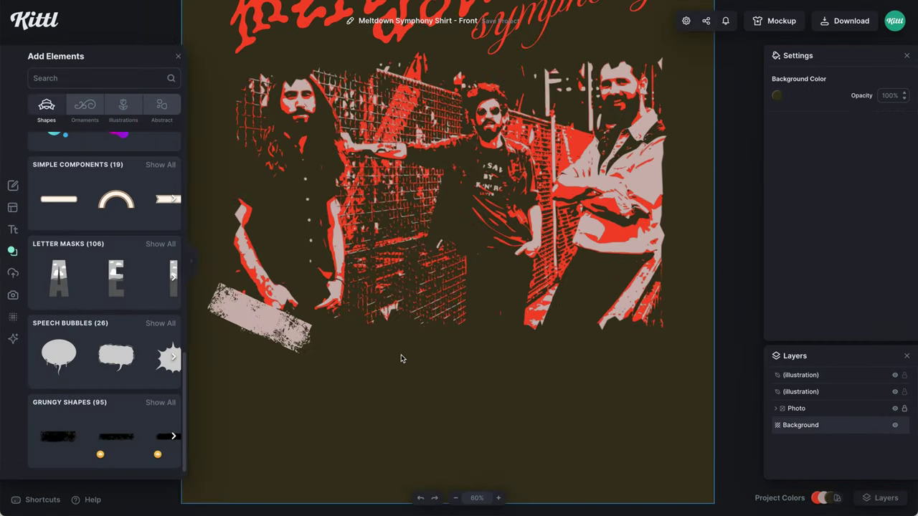
click(301, 337)
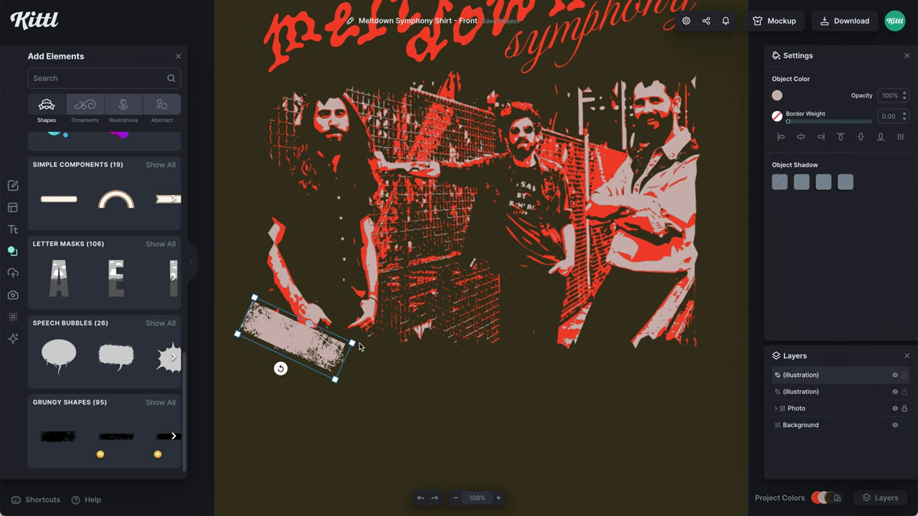
mouse_move(353, 343)
mouse_down()
mouse_move(341, 343)
mouse_move(350, 343)
mouse_up()
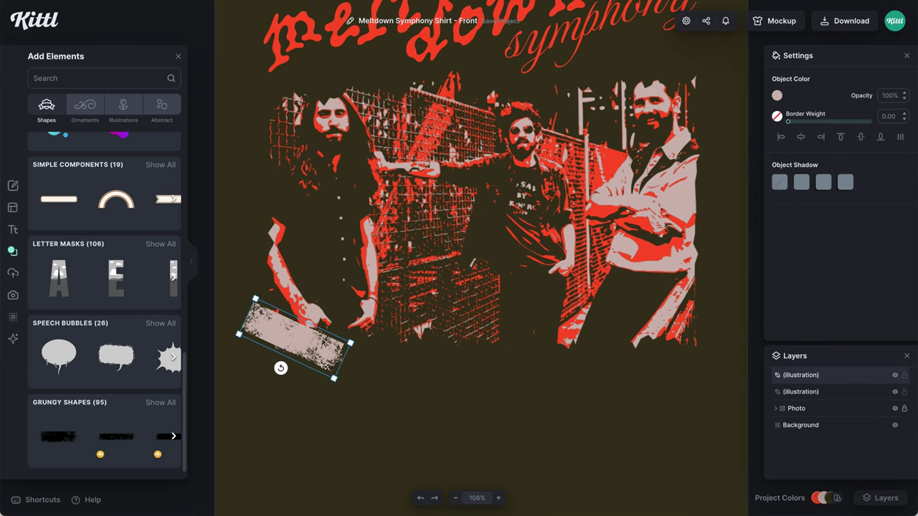
- Add a longer bar from Grungy Shapes, recolor it beige cfb8b3 and tilt it across the photo's lower-right corner
click(153, 401)
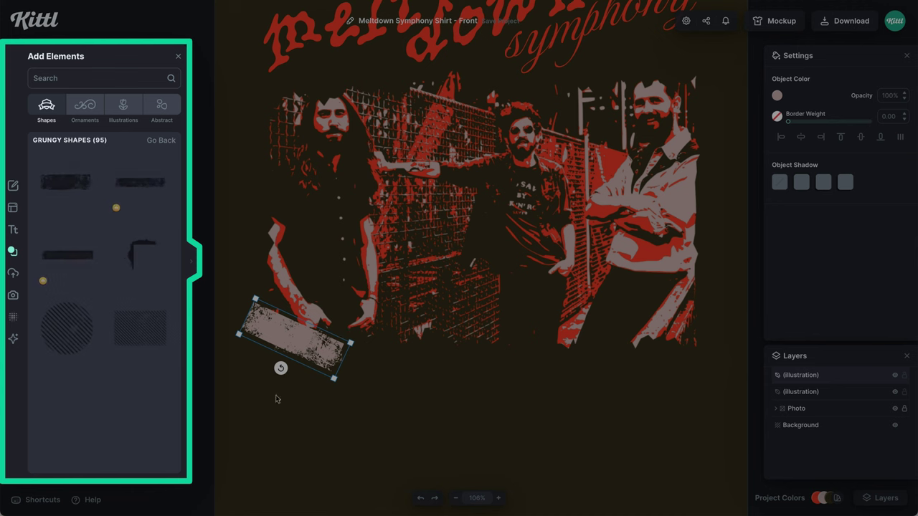
scroll(130, 298, down, 1)
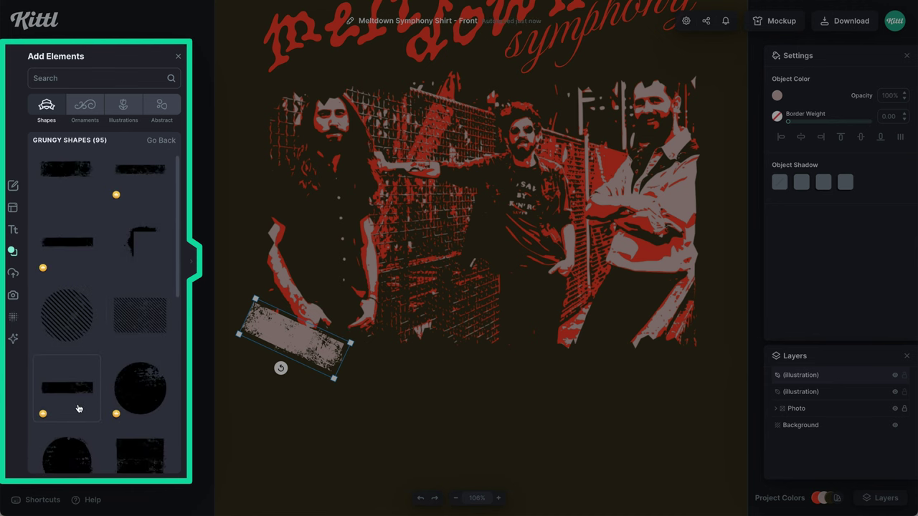
click(79, 408)
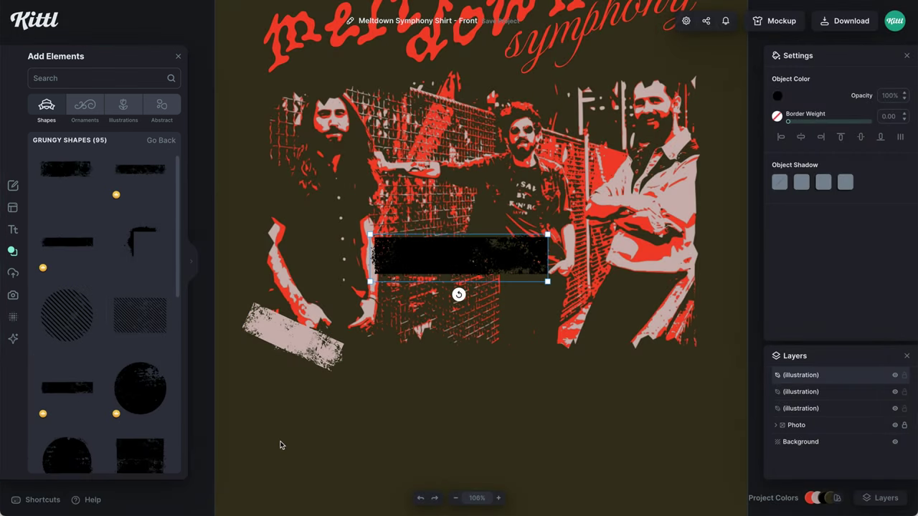
drag(458, 294, 696, 377)
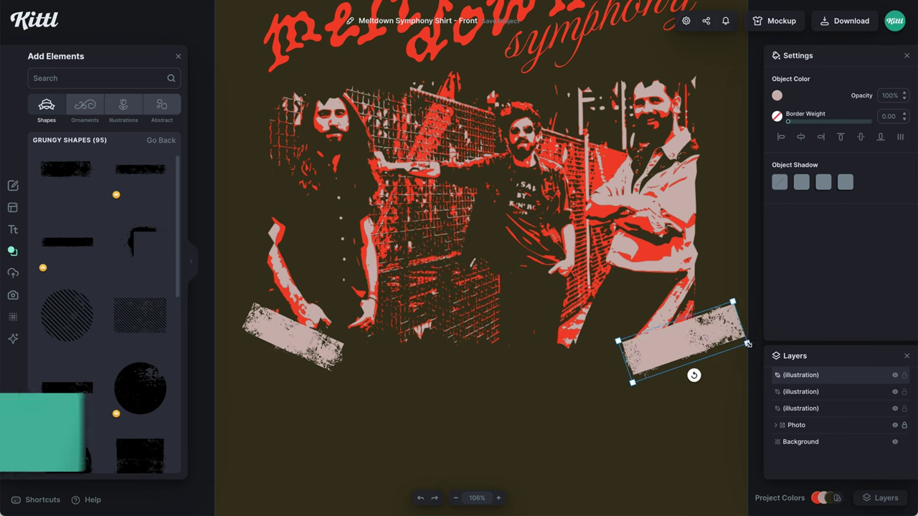
- Duplicate the two tape strips to the photo's upper corners, tilting and sizing each copy to fit its corner
key(ctrl+d)
drag(693, 375, 252, 96)
drag(303, 136, 278, 66)
alt+drag(293, 337, 691, 88)
drag(676, 120, 705, 56)
click(725, 158)
scroll(725, 159, down, 1)
click(706, 102)
drag(736, 111, 717, 104)
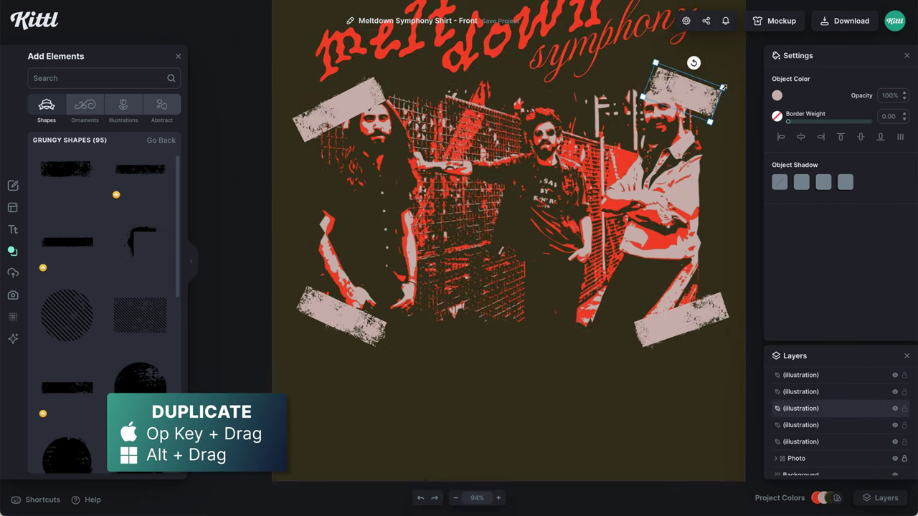
- Slightly shrink the tape strip on the photo's lower-right corner
click(348, 109)
click(696, 311)
drag(724, 304, 716, 307)
click(710, 360)
- Try two grungy bars beneath the photo, delete the thinner, rougher one, and enlarge the other beneath the photo's right half
click(144, 184)
drag(462, 252, 512, 360)
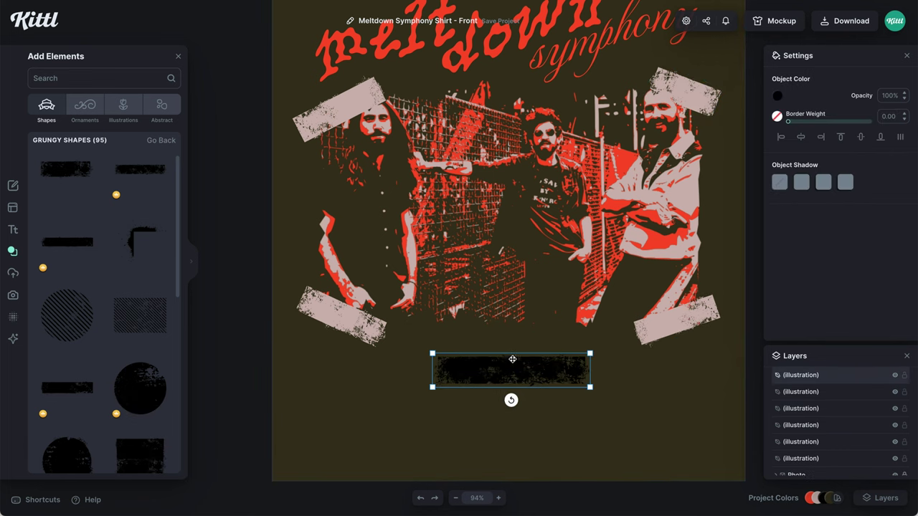
click(68, 386)
drag(475, 252, 485, 408)
click(517, 369)
key(Delete)
click(530, 415)
drag(547, 437, 665, 402)
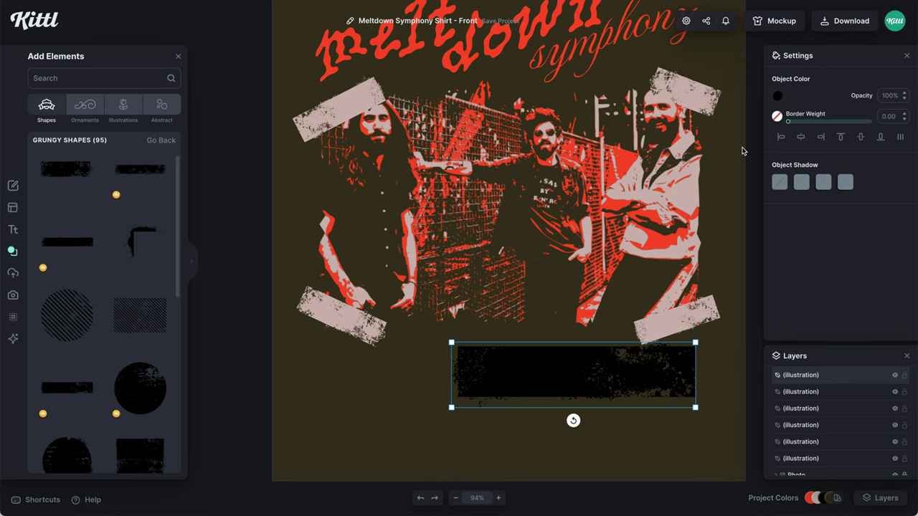
- Recolor the large grungy bar red ff5227 and tilt it slightly so its right end rises
click(780, 95)
click(628, 308)
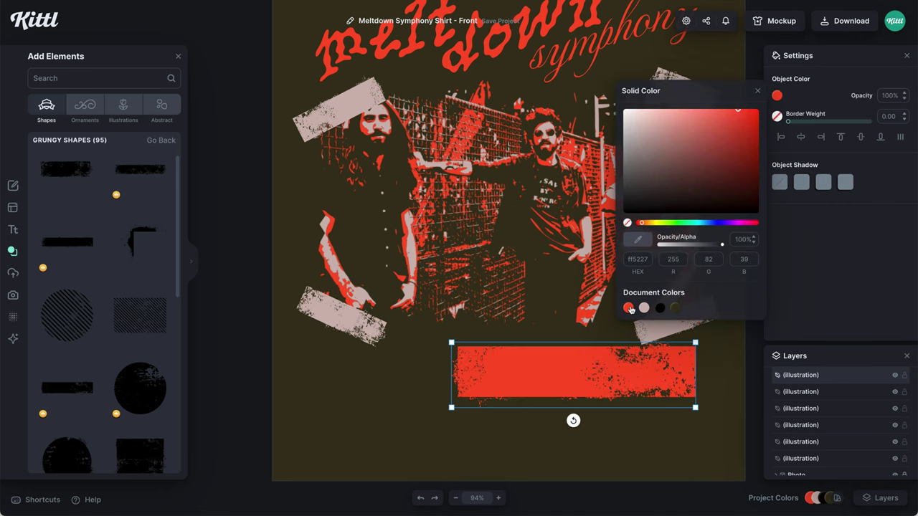
click(690, 445)
click(673, 402)
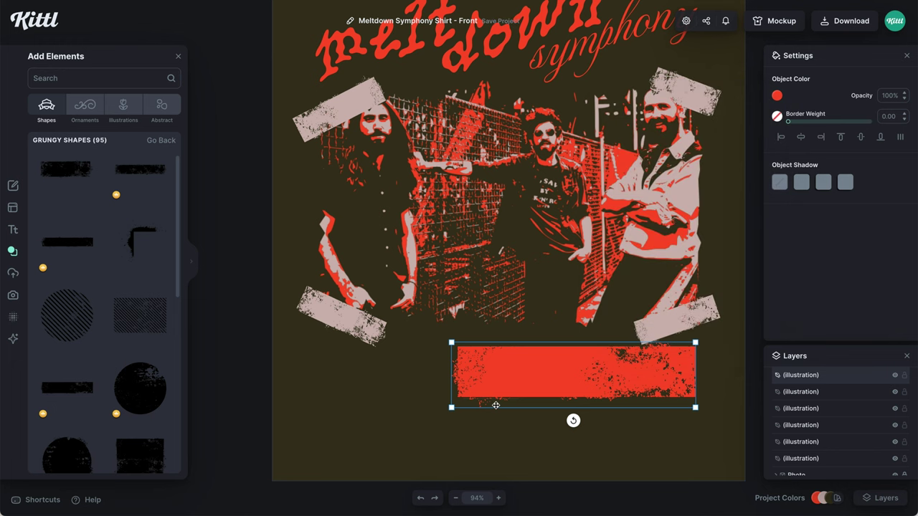
drag(572, 420, 563, 423)
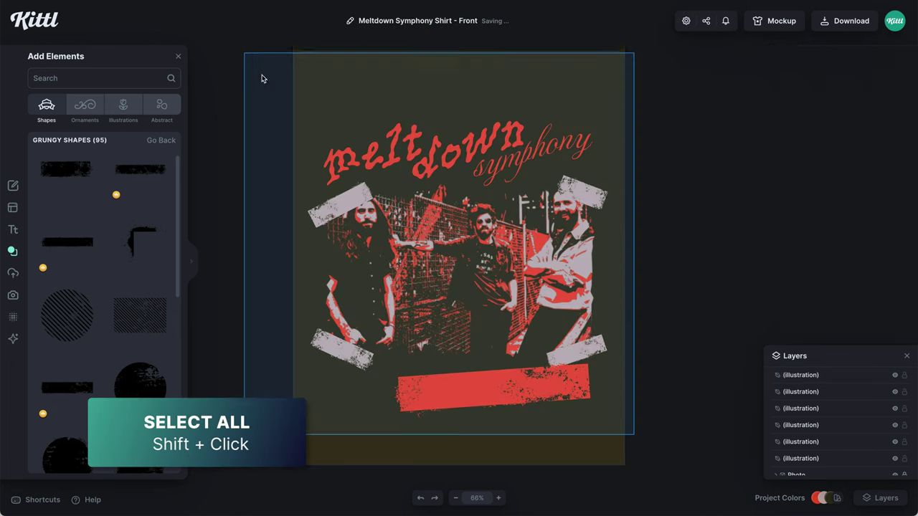
- Unlock the Photo layer and move the logo, photo, tape strips and red bar slightly up together
shift+click(892, 428)
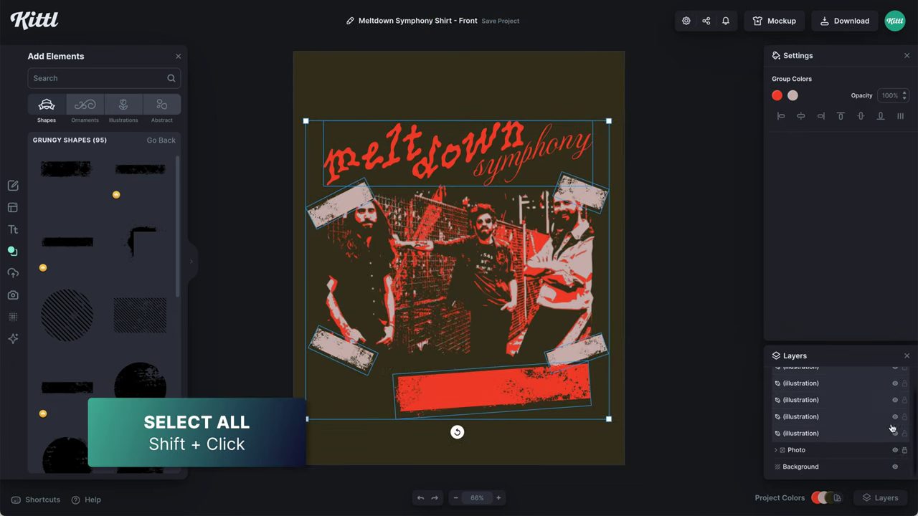
click(904, 450)
drag(514, 397, 514, 390)
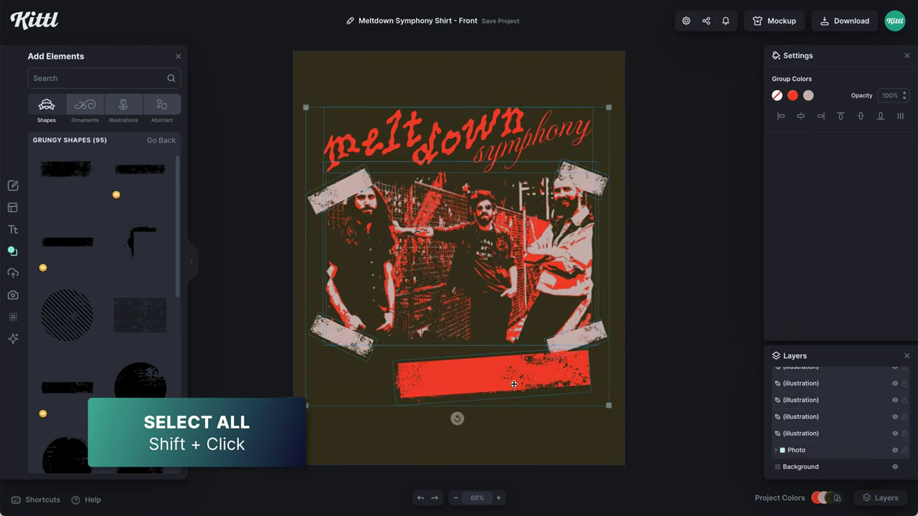
click(452, 423)
- Shrink the red bar slightly and place a tilted copy of the lower-left tape strip over its lower-right end
click(449, 391)
drag(396, 411, 413, 407)
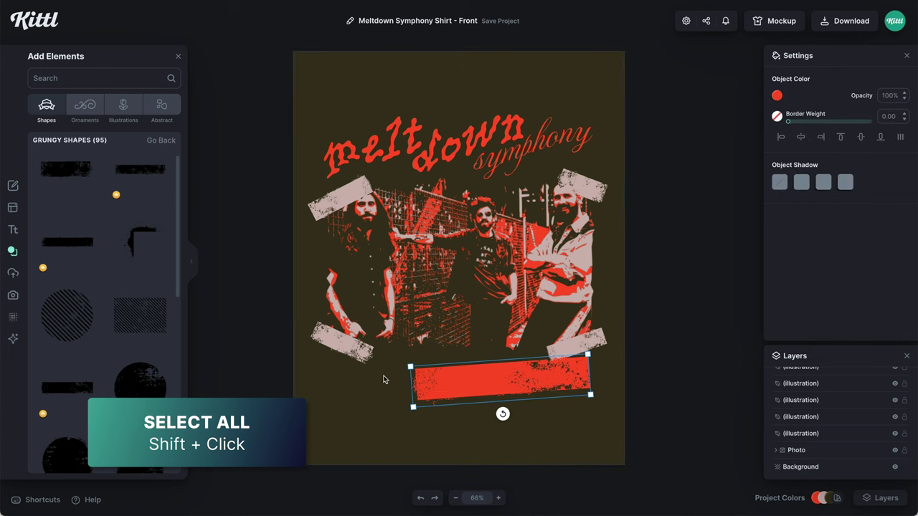
drag(342, 343, 582, 442)
scroll(545, 391, up, 3)
drag(573, 397, 567, 412)
click(390, 458)
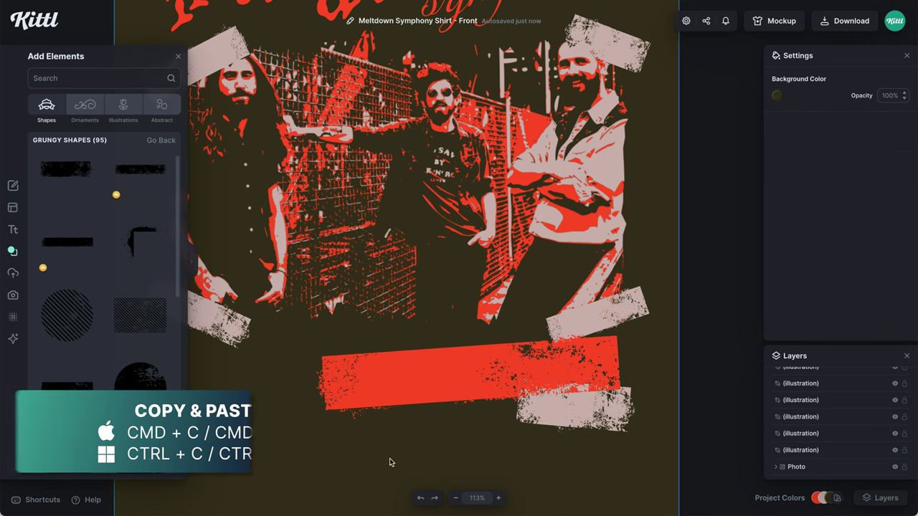
- Add a headline text in the North Road typeface and place it on the red bar
key(t)
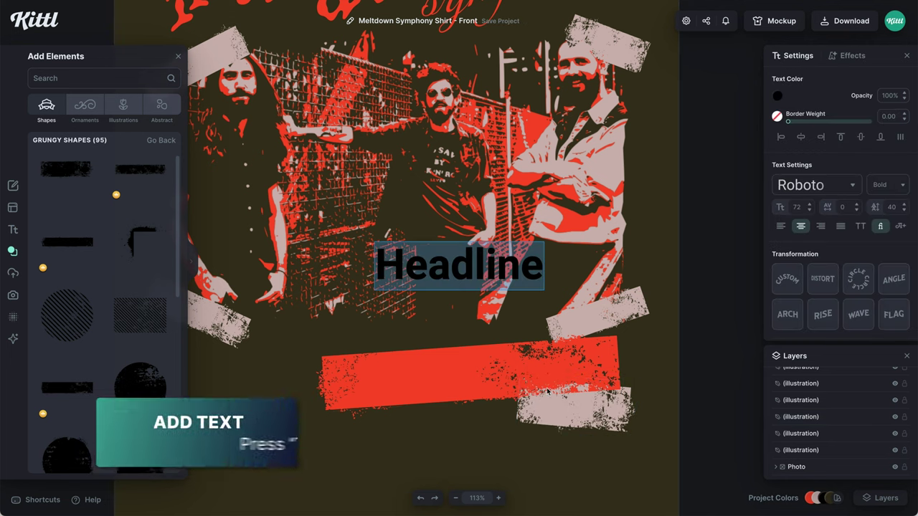
click(818, 185)
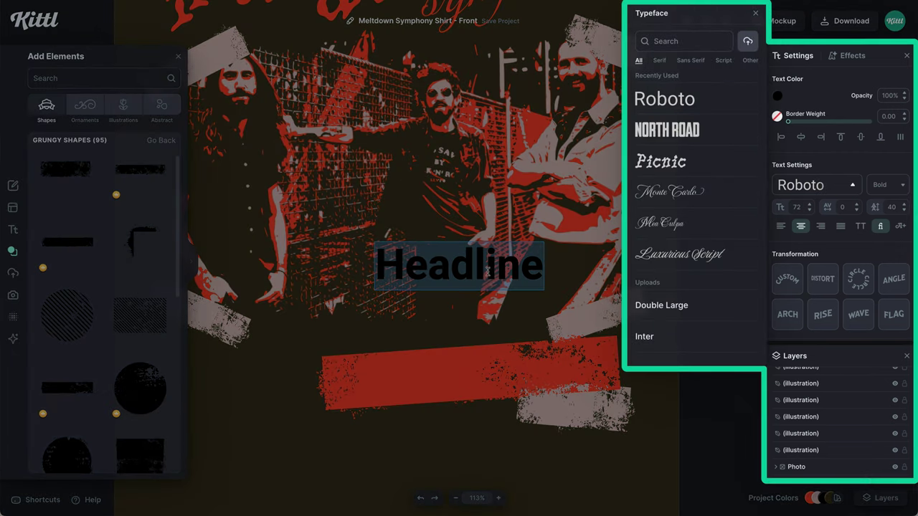
click(666, 129)
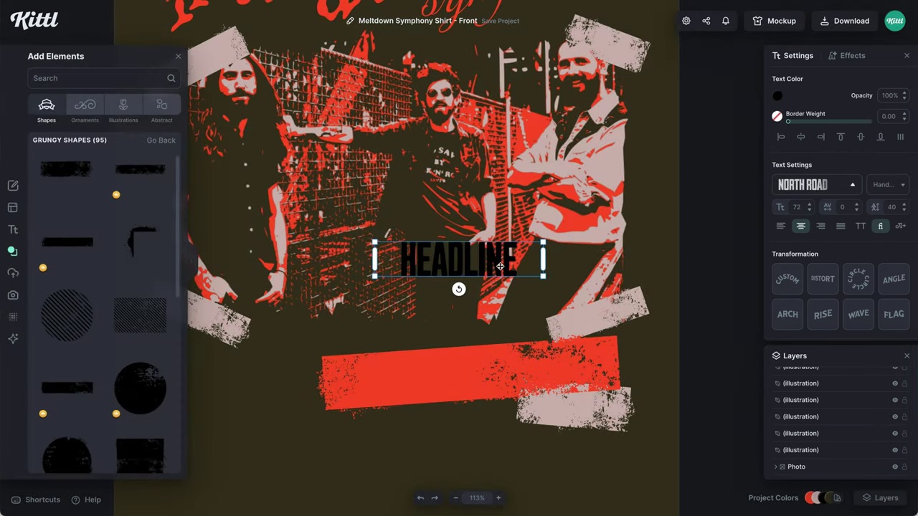
drag(495, 278, 499, 389)
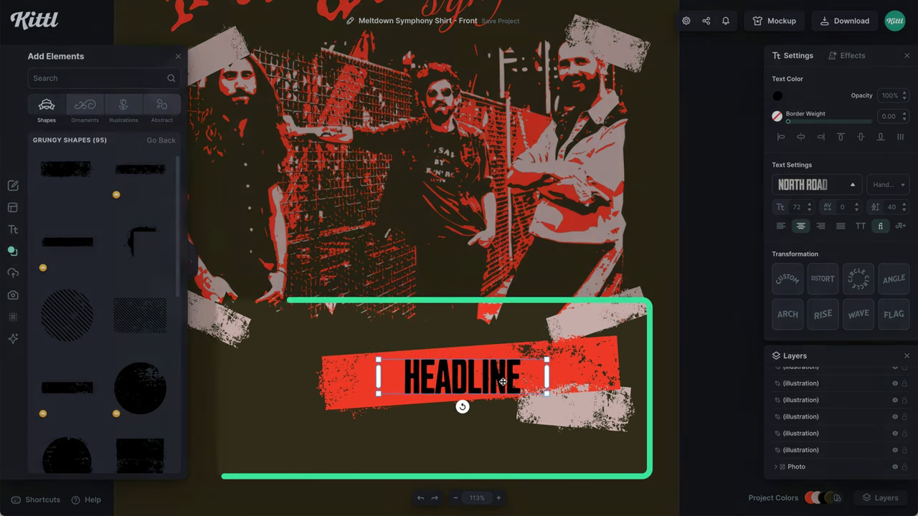
- Change the headline to AMERICAN TOUR and widen its text box so it fits on one line
double_click(462, 375)
text(AMERICA)
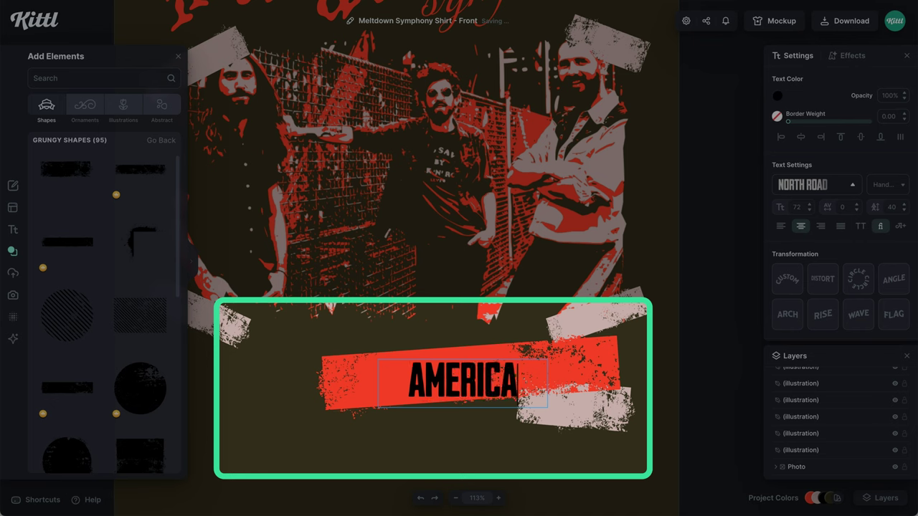
text(N TOUR)
click(657, 362)
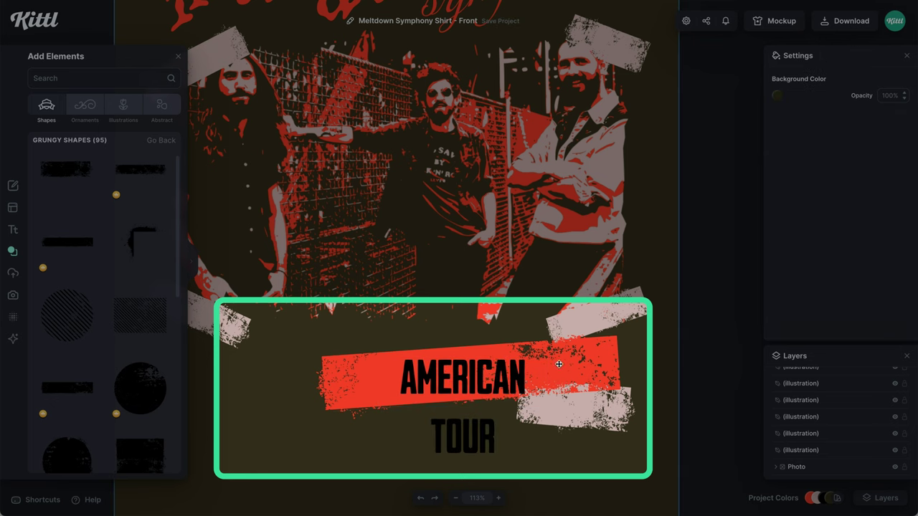
click(501, 390)
drag(547, 404, 587, 405)
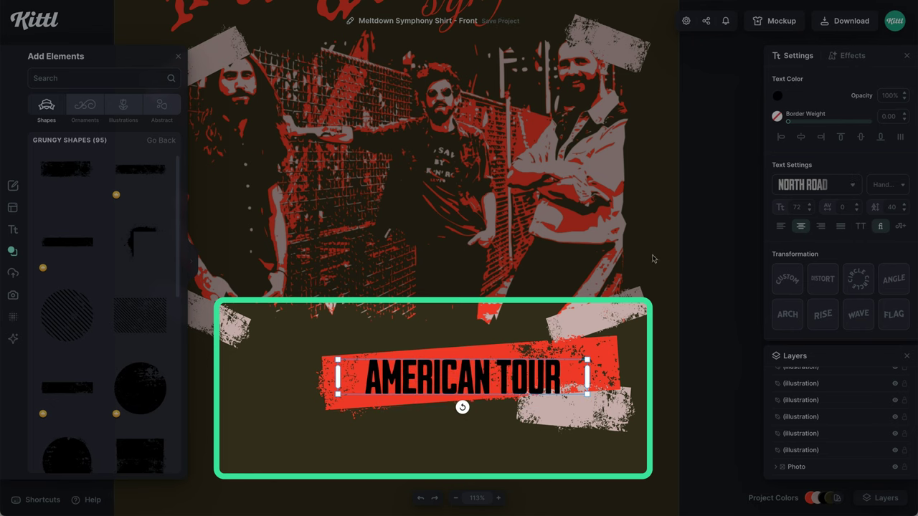
- Left-align the AMERICAN TOUR text, color it beige cfb8b3 and tilt it along the right part of the red bar
click(781, 227)
click(777, 95)
click(643, 308)
drag(462, 408, 525, 372)
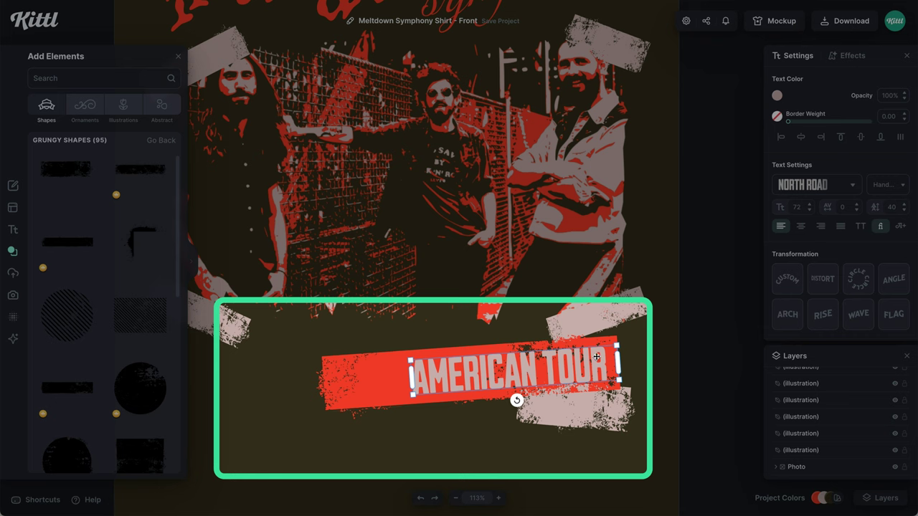
- Duplicate the AMERICAN TOUR text to its left, set the copy in the Mea Culpa typeface and change it to "the"
drag(595, 359, 385, 387)
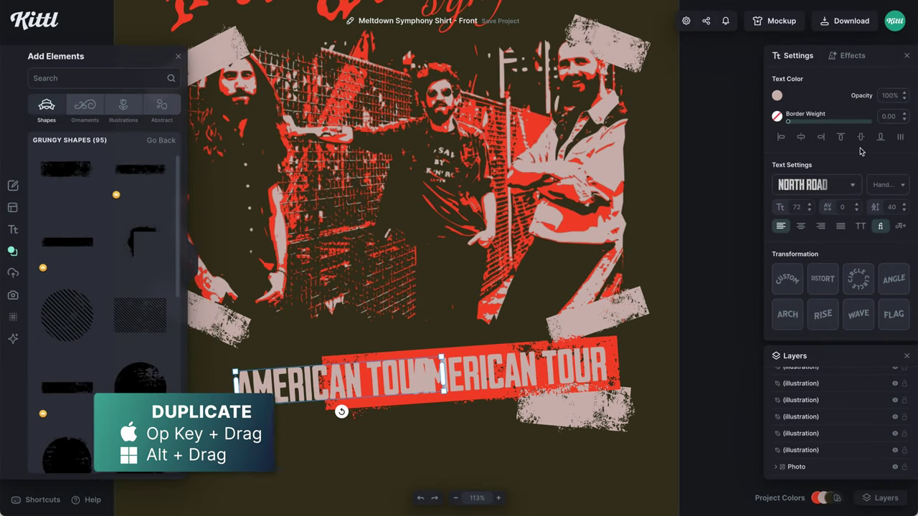
click(825, 185)
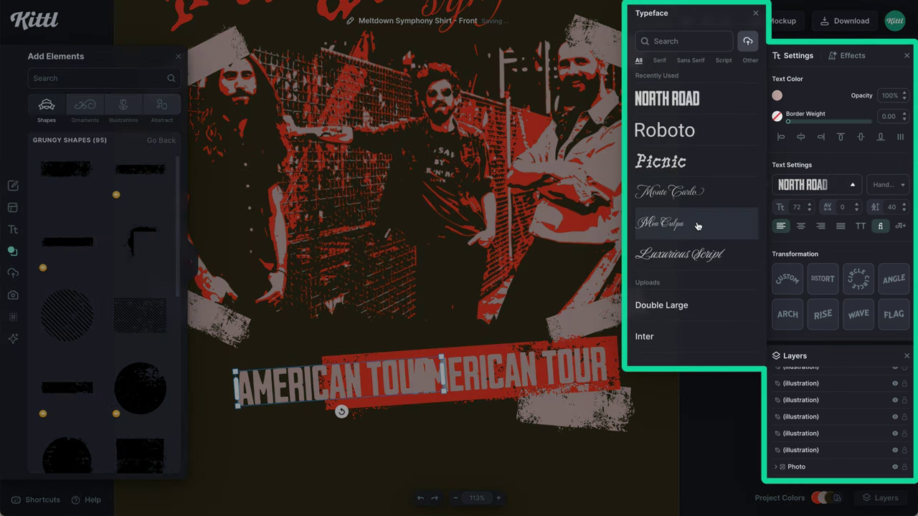
click(697, 225)
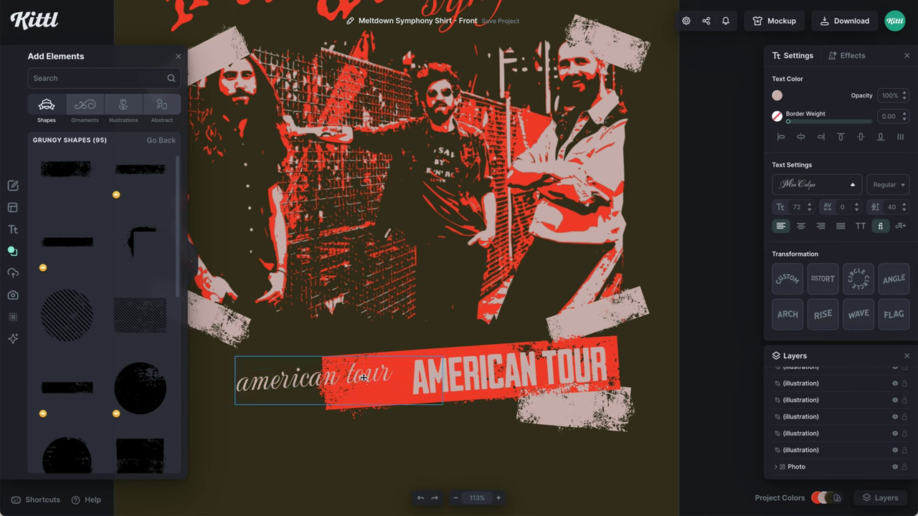
double_click(363, 378)
text(the)
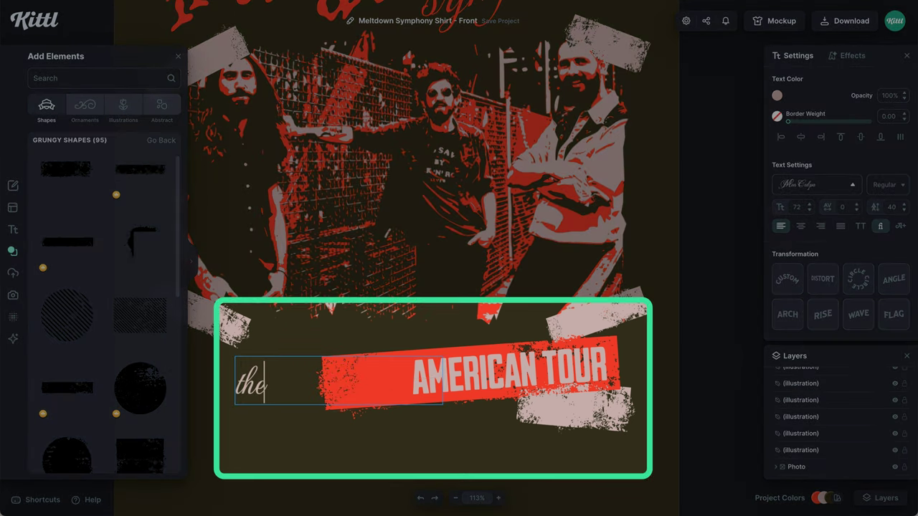
click(360, 460)
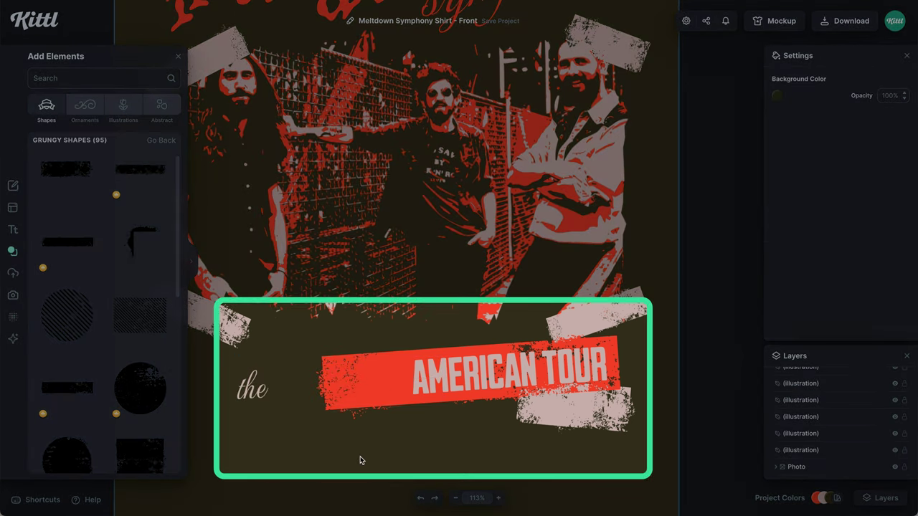
- Enlarge "the" to size 92, place it directly before AMERICAN TOUR and shorten the red bar's left end to fit
click(263, 390)
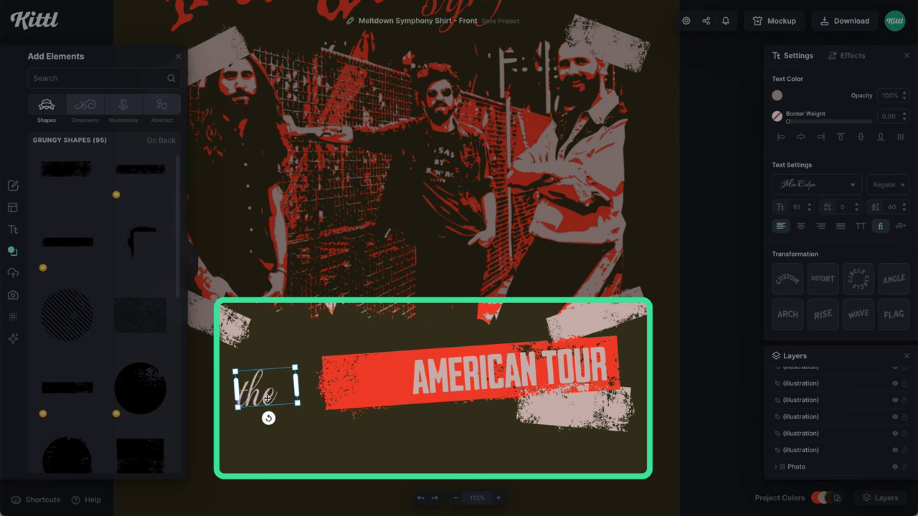
drag(266, 398, 400, 387)
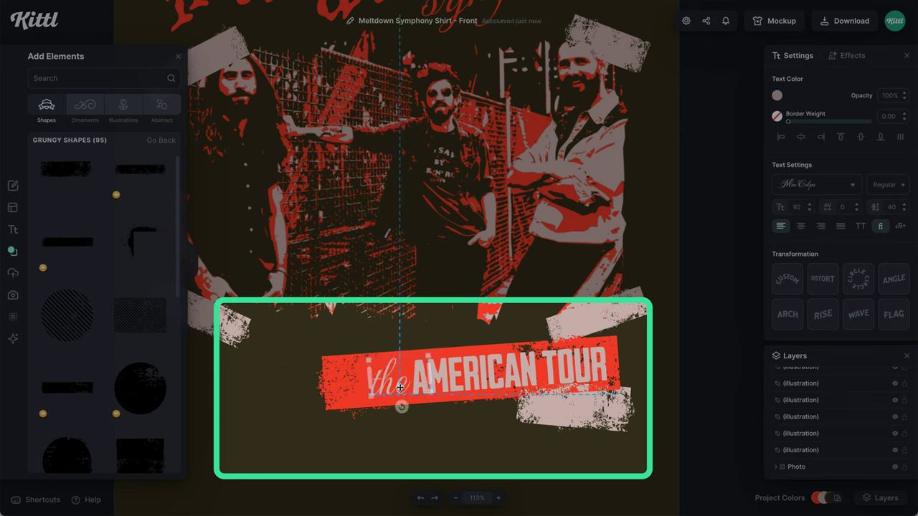
click(403, 385)
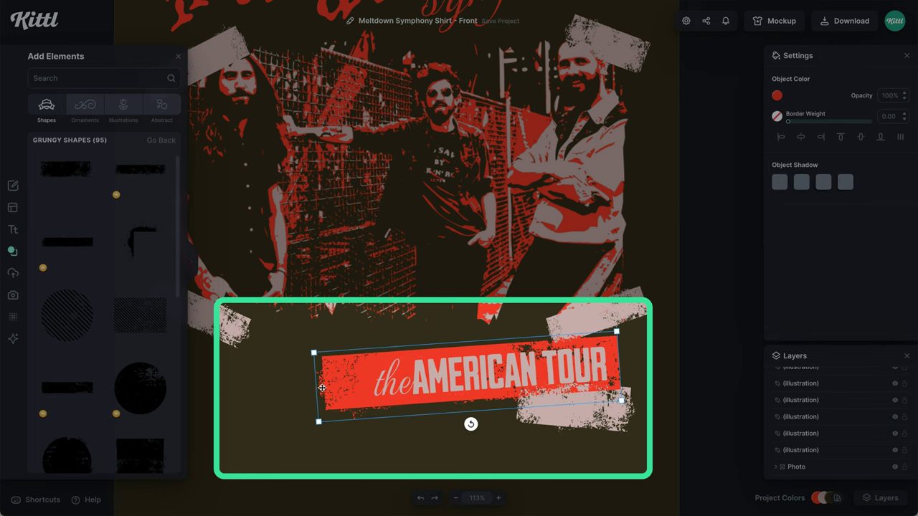
drag(404, 385, 424, 383)
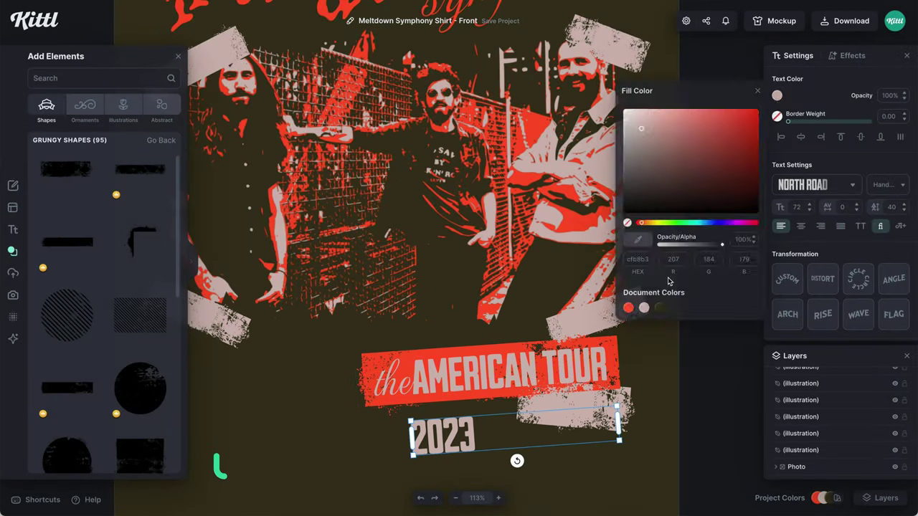
- Color the 2023 text red and tilt it onto the tape strip at the red bar's lower-right end
click(641, 303)
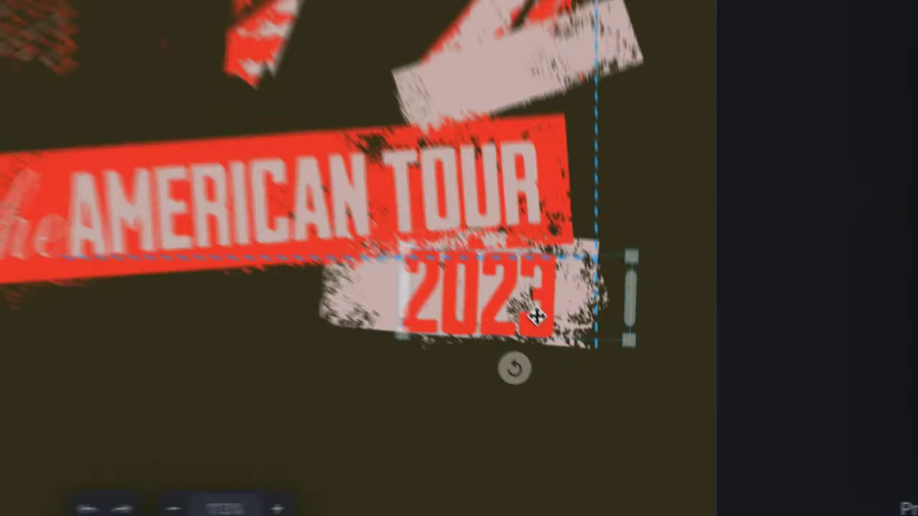
drag(537, 316, 508, 283)
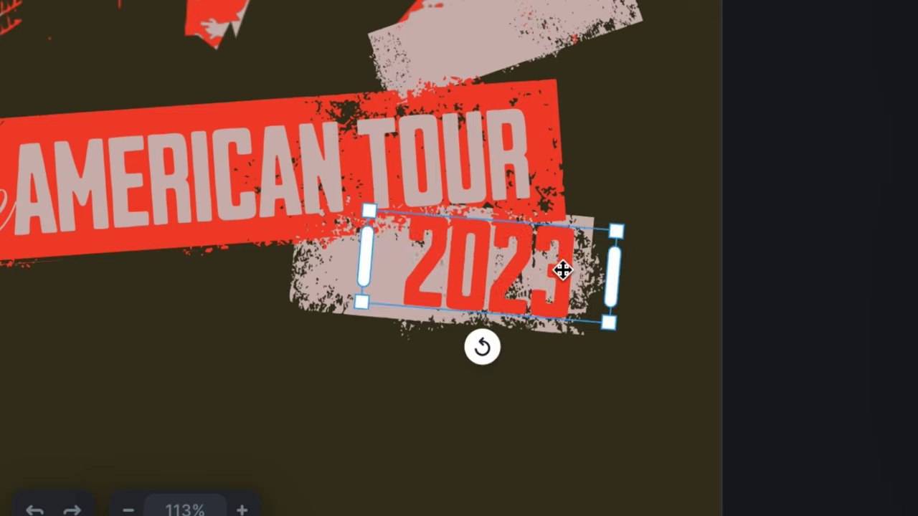
drag(571, 290, 565, 287)
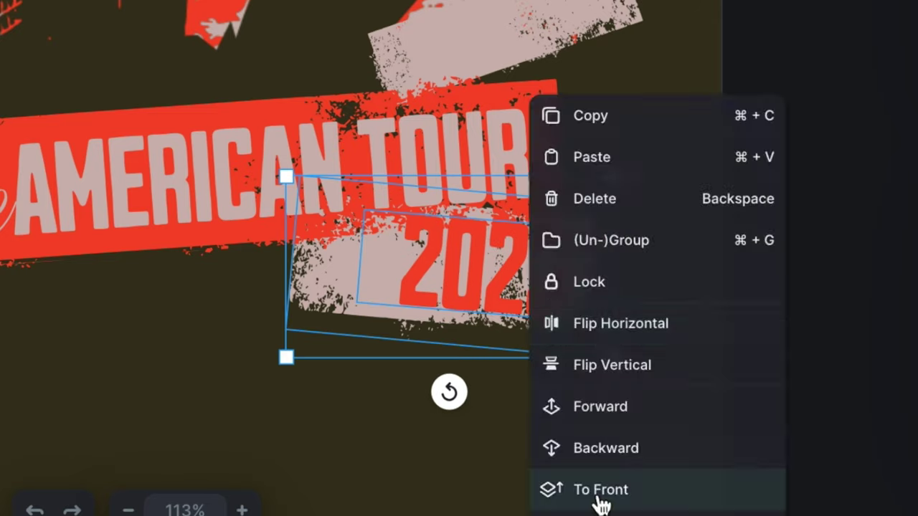
- Bring the 2023 text and its tape strip to the front and narrow the strip around the text
click(598, 497)
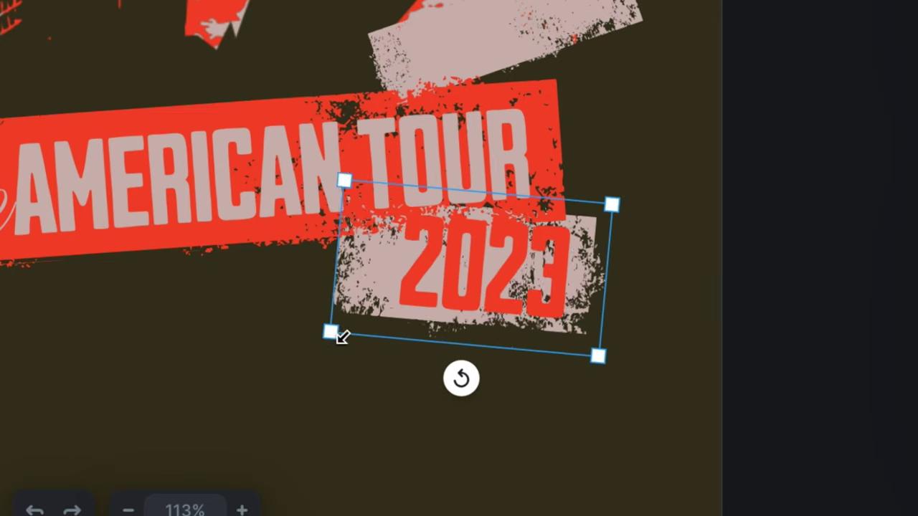
click(336, 386)
click(591, 185)
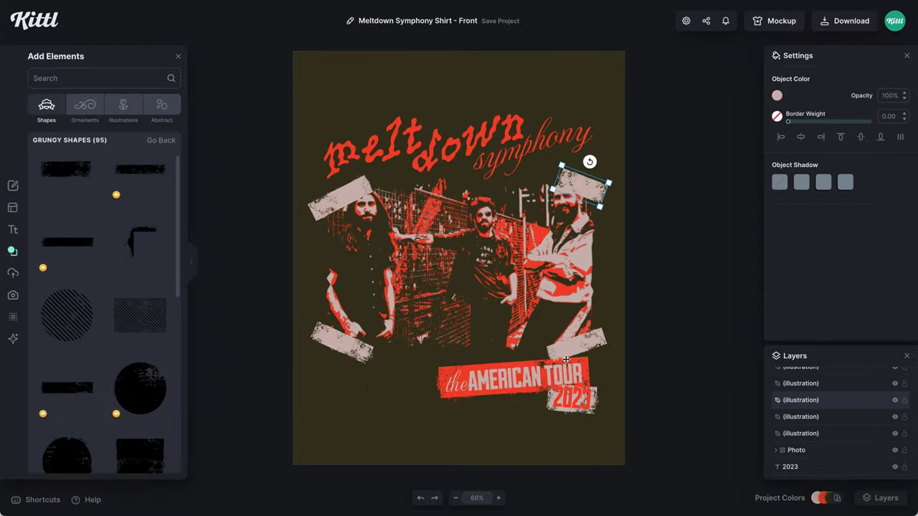
- Group the red bar, tour texts and 2023 strip, and enlarge the group toward the lower left
drag(635, 364, 369, 446)
key(ctrl+g)
drag(434, 418, 412, 431)
- Reduce the tape strips around the band photo and shift them inward onto its corners
click(545, 149)
click(581, 348)
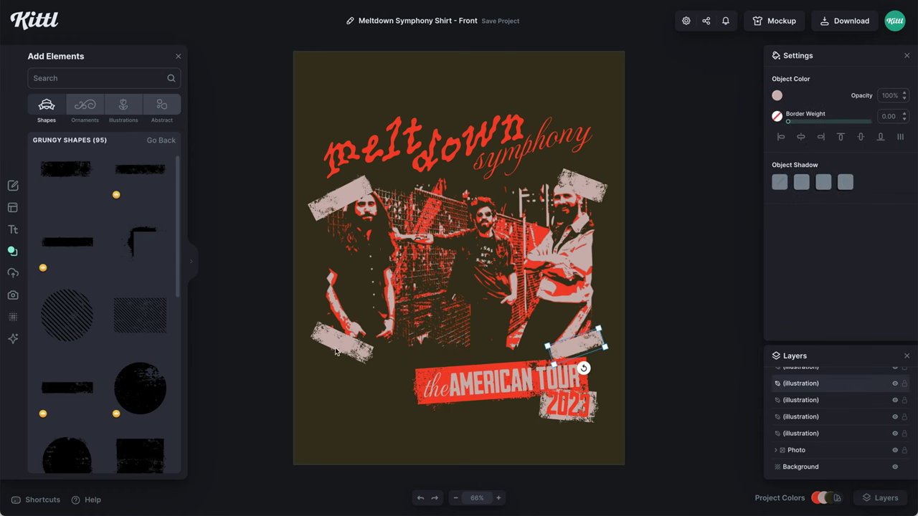
click(362, 178)
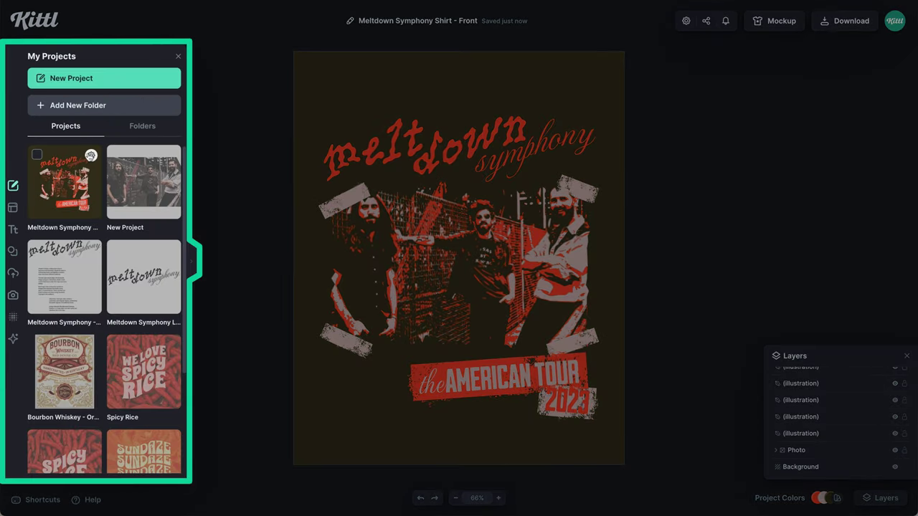
- Duplicate the Meltdown Symphony Shirt - Front project and open the copy
click(91, 156)
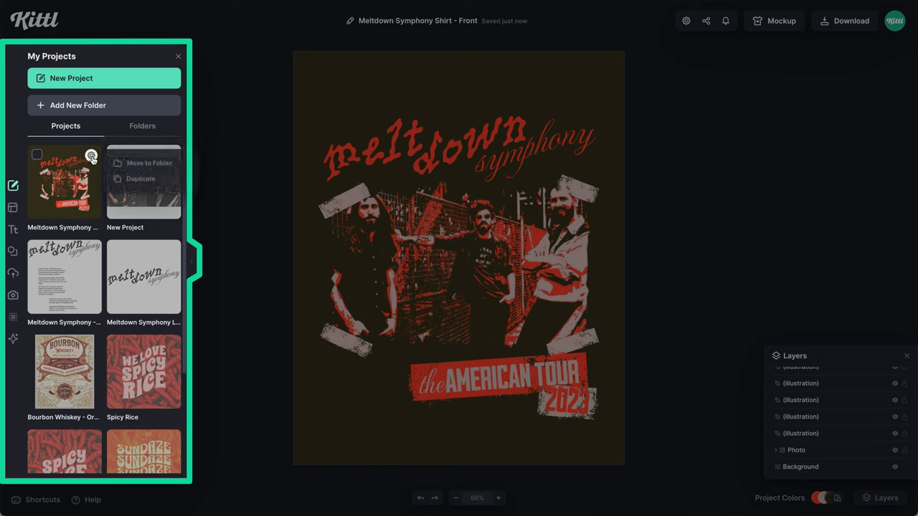
click(136, 179)
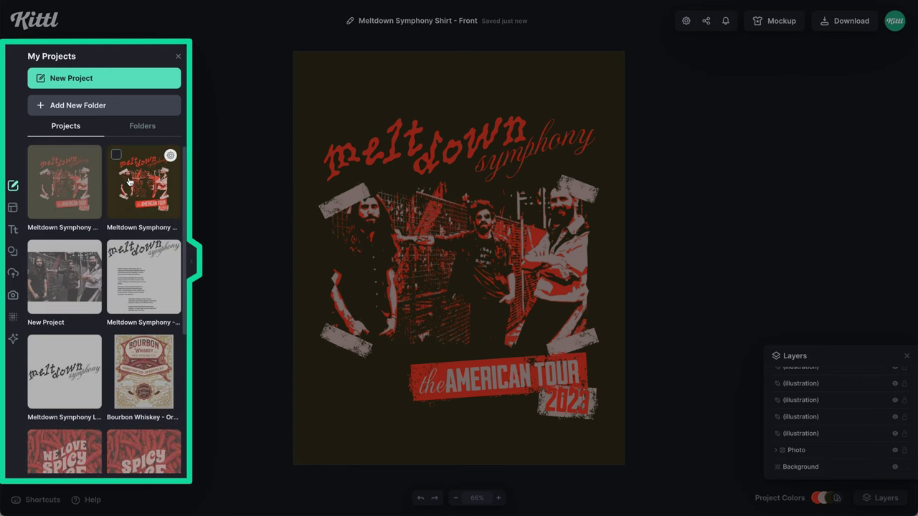
click(129, 182)
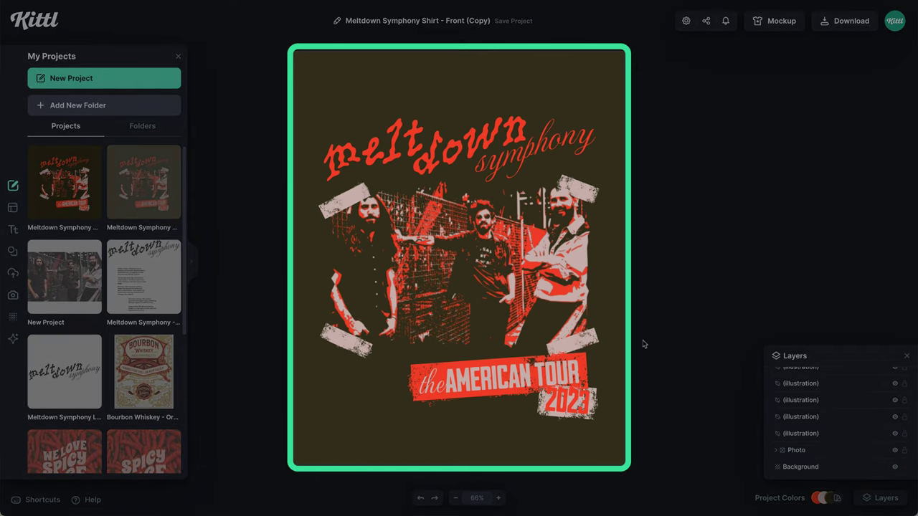
- Delete the band photo and the four tape strips around it from the copied design
drag(649, 348, 399, 137)
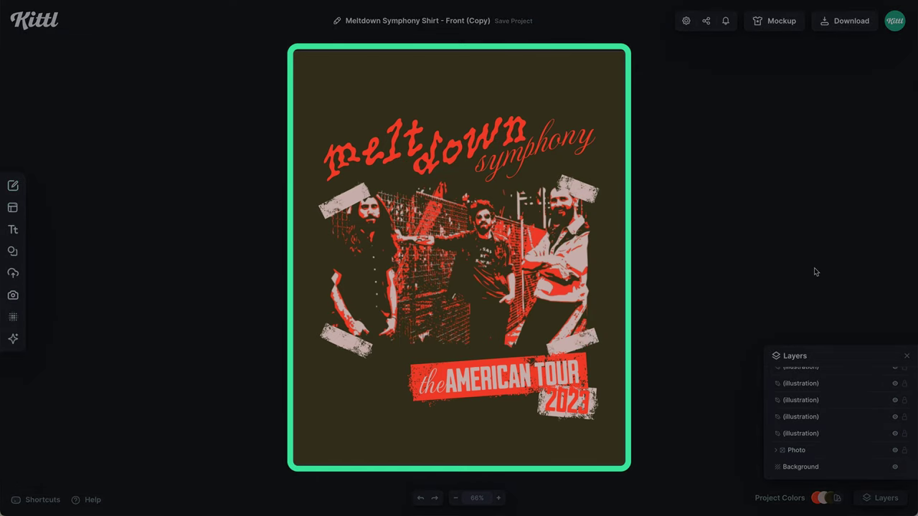
click(517, 252)
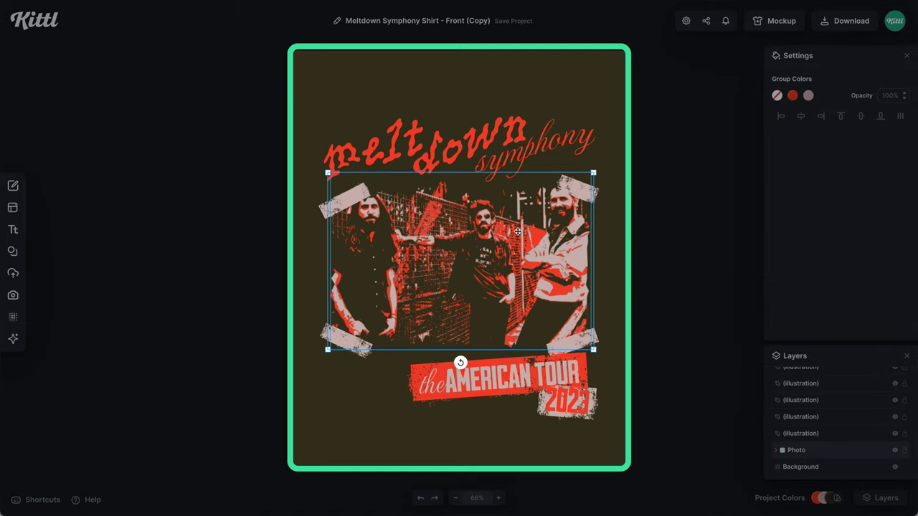
key(Delete)
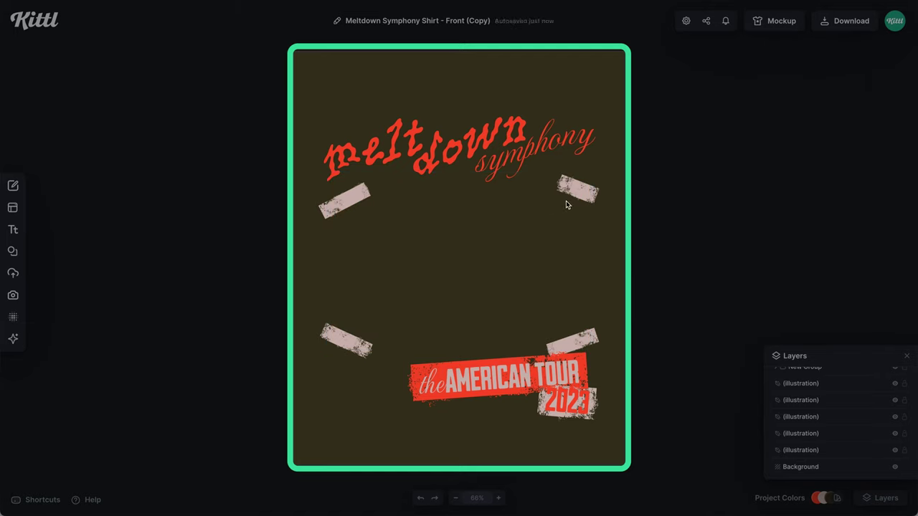
click(577, 189)
shift+click(590, 336)
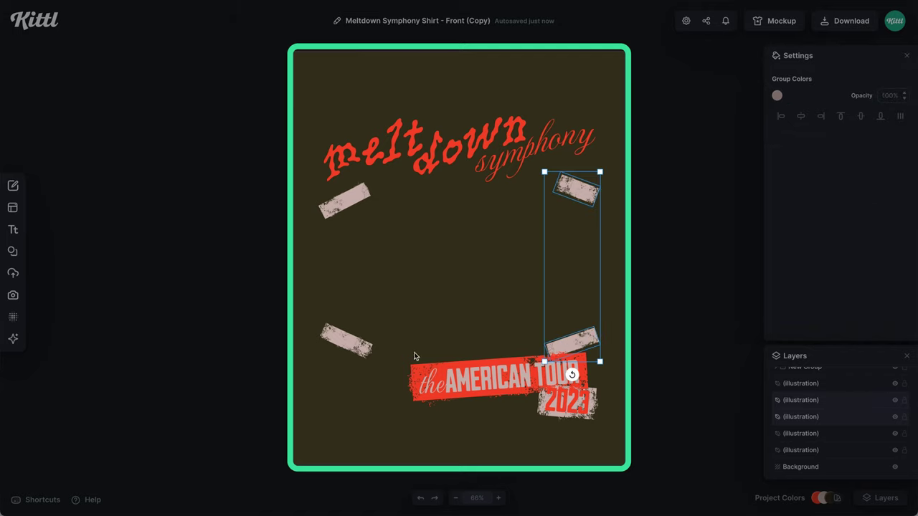
shift+click(347, 341)
shift+click(349, 203)
key(Delete)
- Shrink the meltdown symphony logo to roughly half its width and move it near the top of the design
click(473, 172)
drag(473, 172, 489, 191)
drag(611, 136, 495, 174)
drag(433, 177, 428, 113)
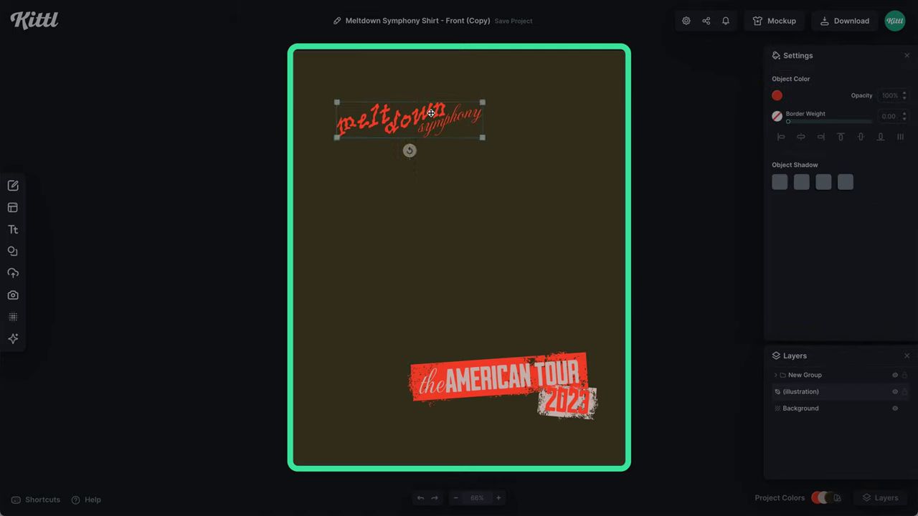
- Enlarge the AMERICAN TOUR 2023 group and move it up directly beneath the logo
click(473, 380)
drag(408, 352, 378, 350)
drag(487, 387, 449, 173)
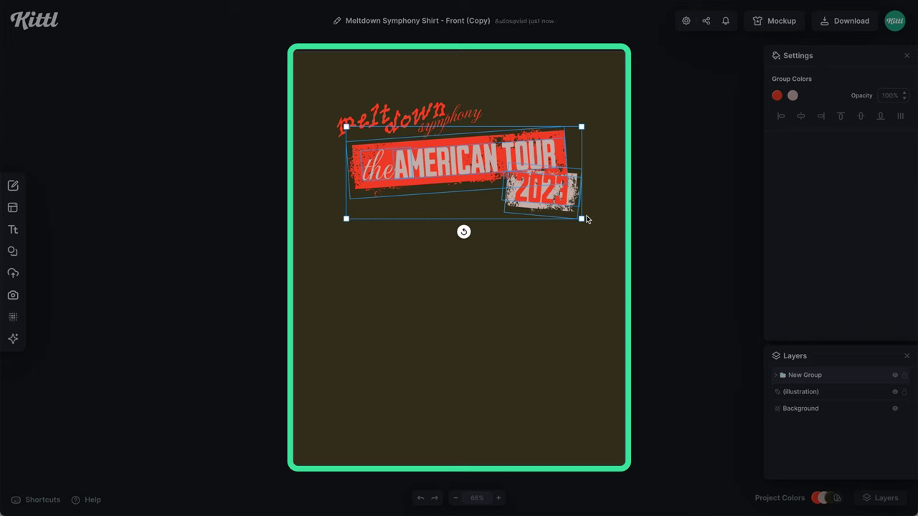
drag(581, 219, 588, 221)
- Shrink the logo slightly more and shift it right so it sits just above the red tour bar
click(466, 114)
drag(483, 103, 476, 104)
click(475, 322)
drag(407, 119, 421, 118)
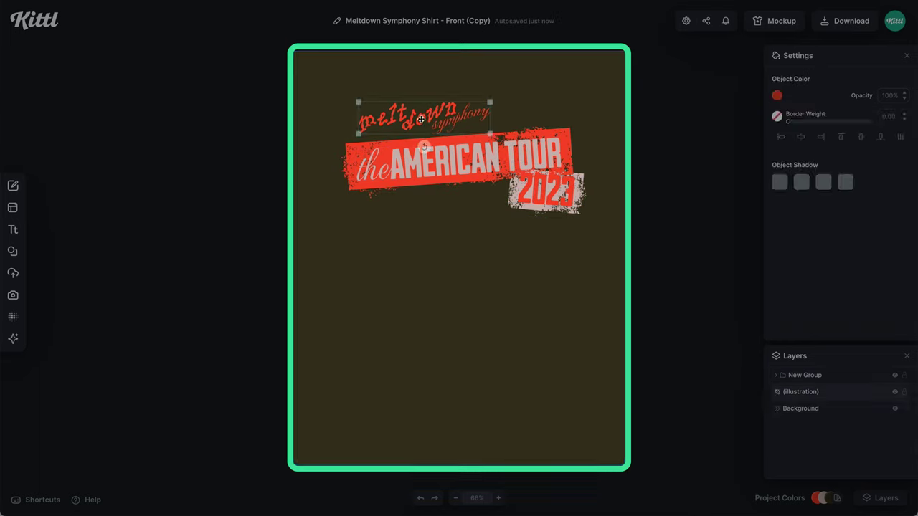
click(462, 166)
click(442, 282)
- Add a text in the North Road typeface and replace its content with the copied tour city list starting with Omaha, NE
key(t)
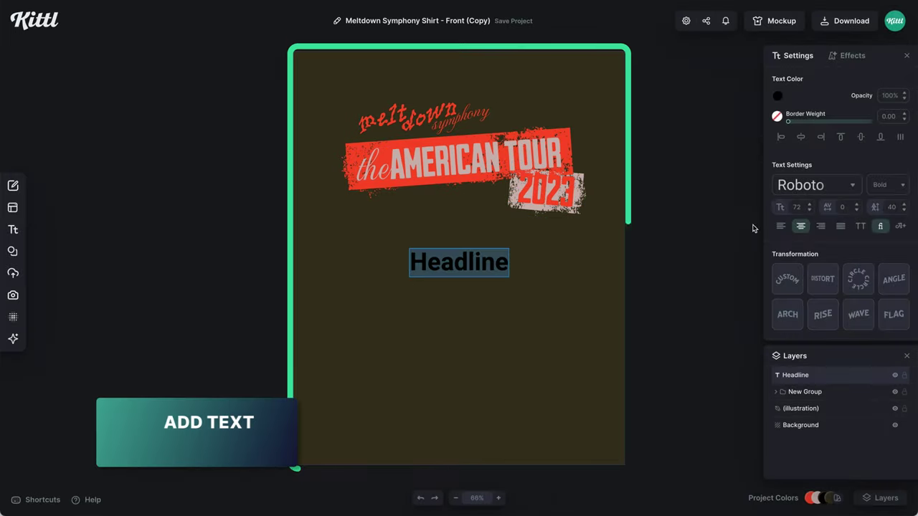
click(803, 185)
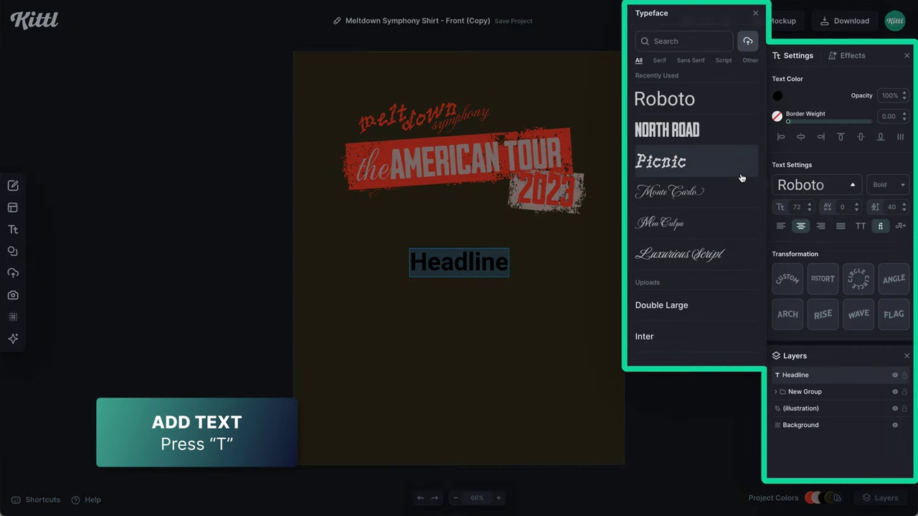
click(734, 127)
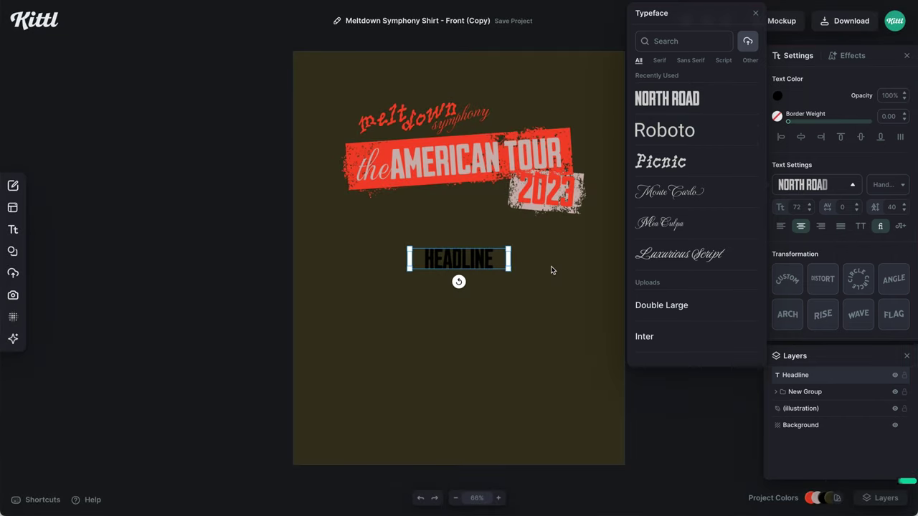
drag(550, 269, 484, 284)
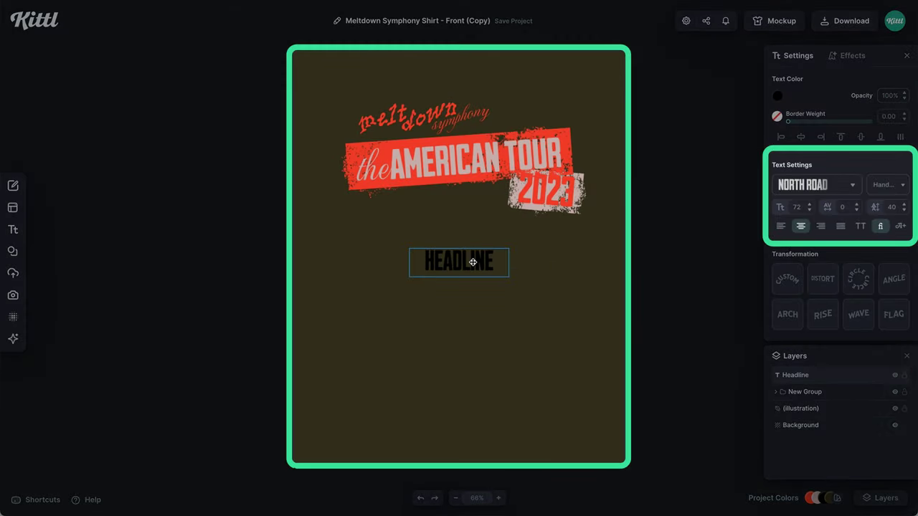
key(ctrl+v)
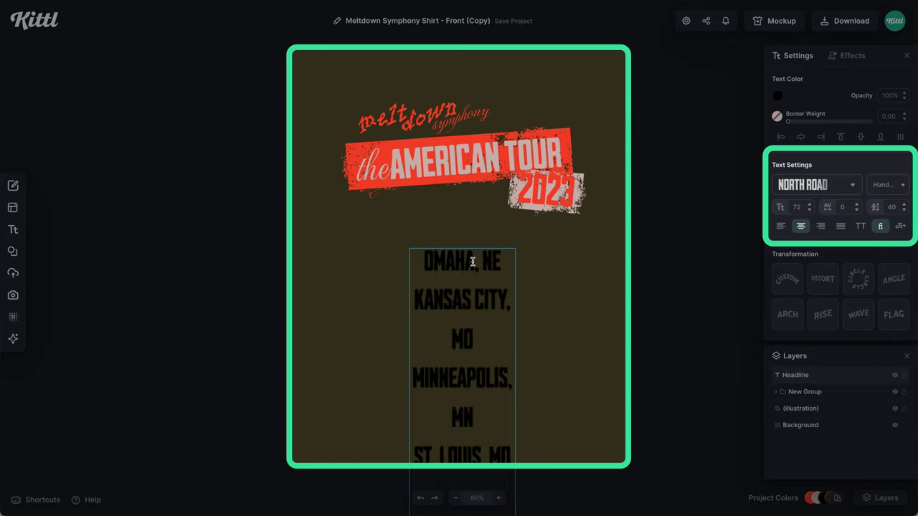
key(Escape)
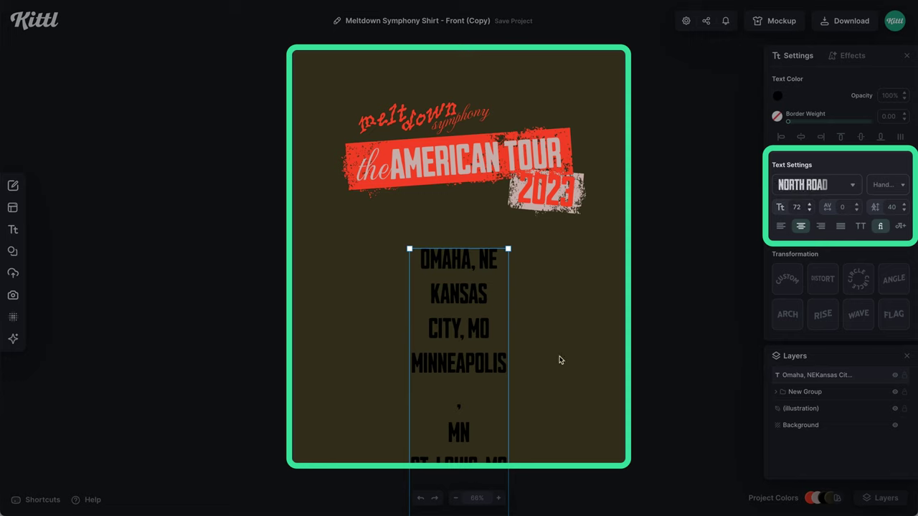
- Set the city list's font size to 32 and move the list up just beneath the red tour bar
text(52)
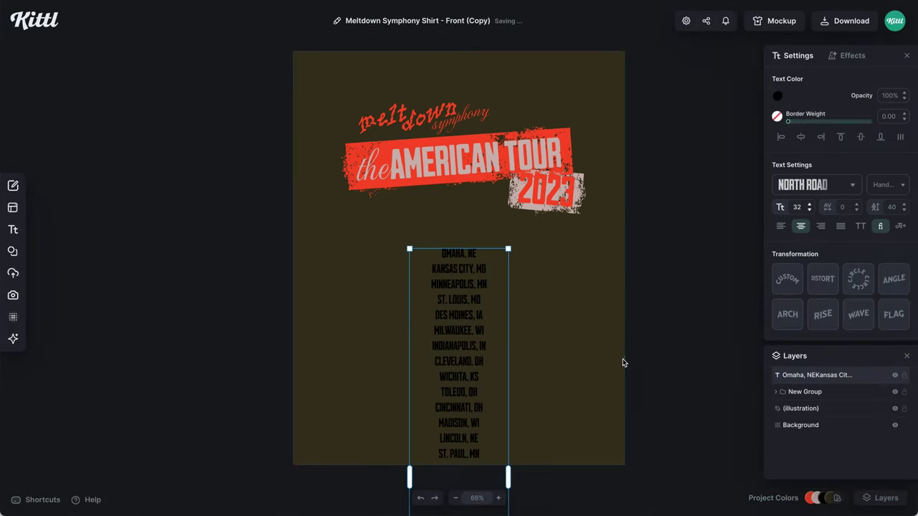
click(622, 358)
drag(454, 343, 428, 290)
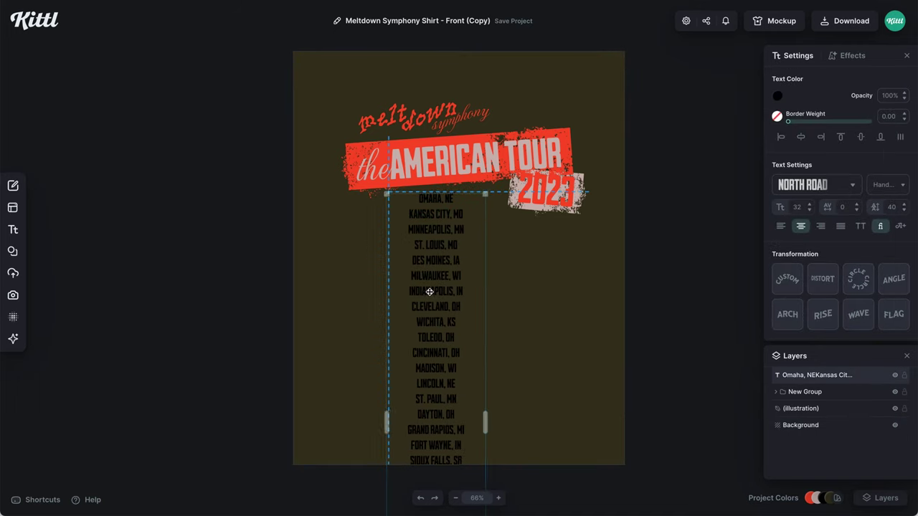
click(405, 69)
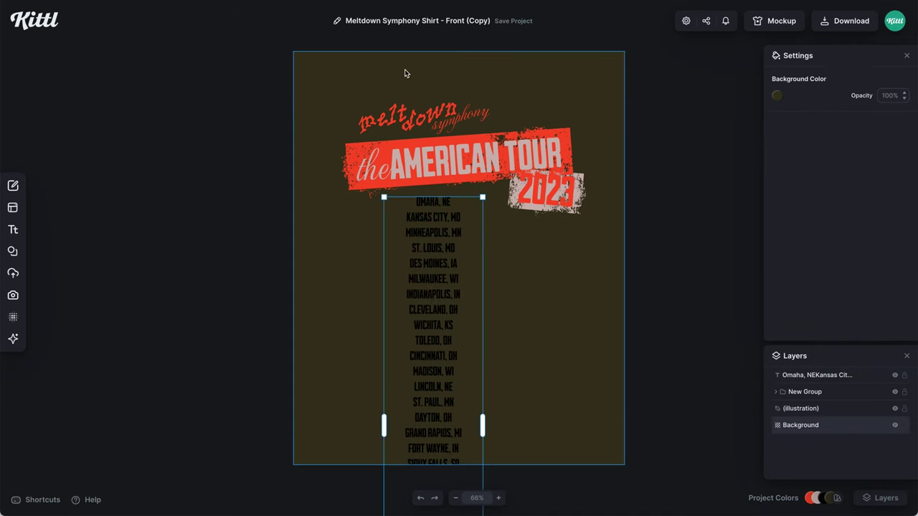
- Move the logo and tour artwork up slightly, and raise the city list beneath the red tour bar
drag(405, 69, 499, 138)
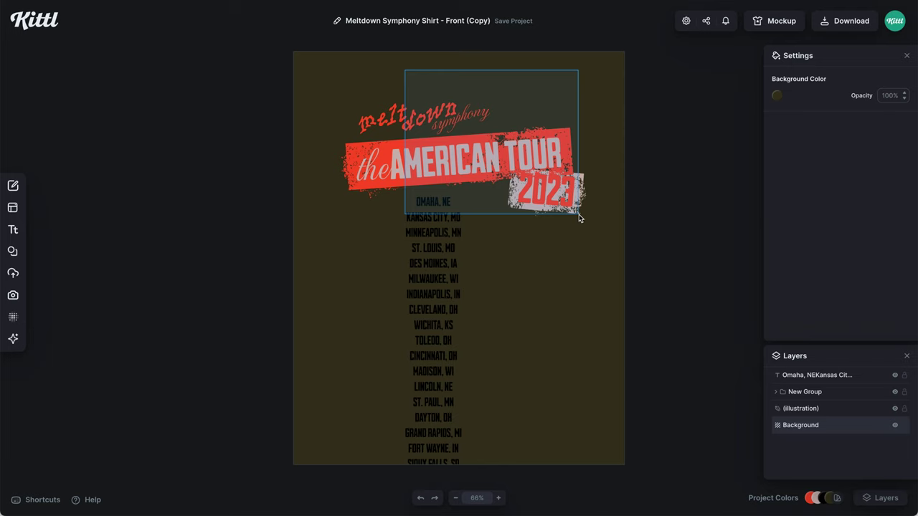
drag(564, 192, 569, 177)
drag(445, 298, 441, 280)
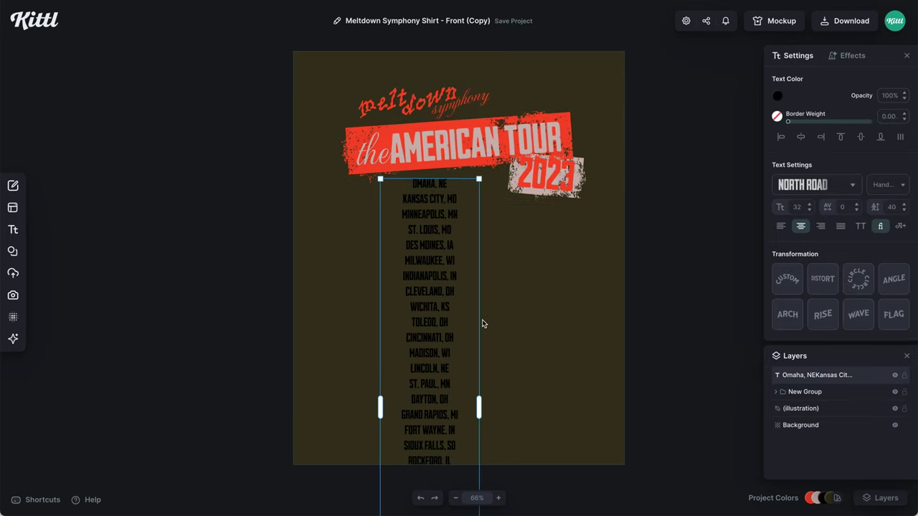
- Split the city list into two side-by-side columns, the first ending at Dayton, OH and the second starting at Grand Rapids, MI
click(546, 351)
scroll(545, 351, down, 5)
double_click(508, 372)
drag(508, 372, 548, 472)
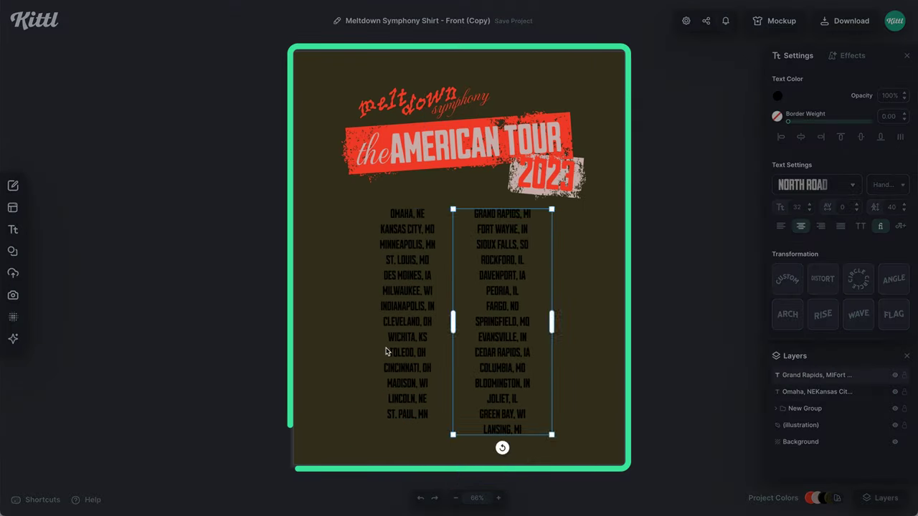
- Recolor both city columns with the document's beige, group them and move them up beneath the tour bar
click(588, 378)
click(644, 308)
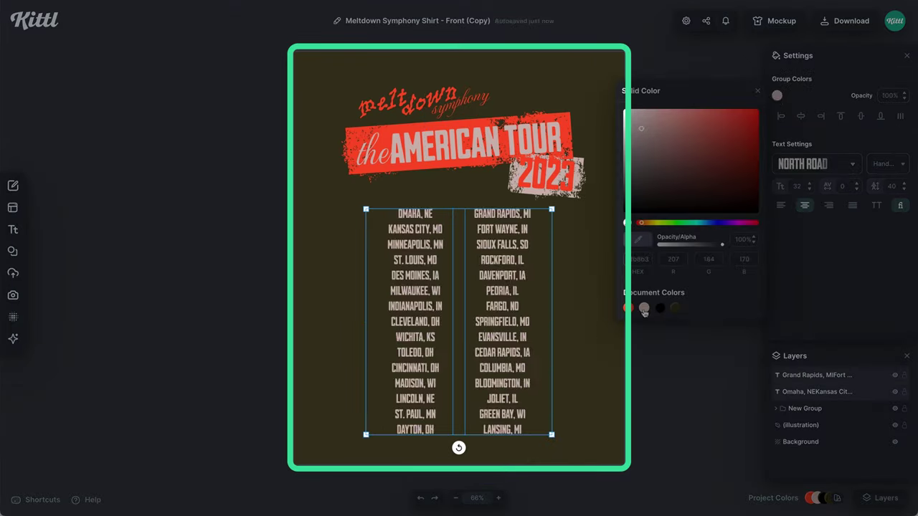
key(ctrl+g)
drag(506, 268, 498, 252)
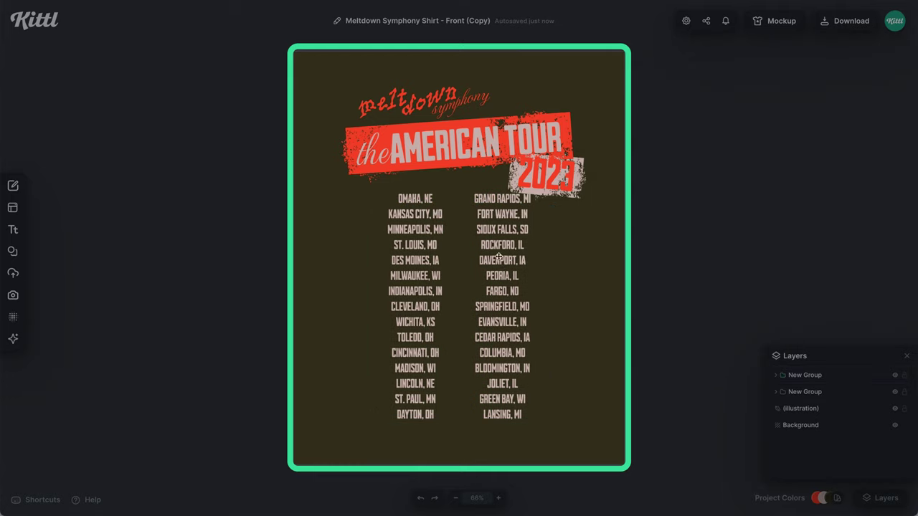
- Shrink the city list slightly and send it two layers back, behind the tour artwork
click(602, 291)
drag(606, 404, 368, 111)
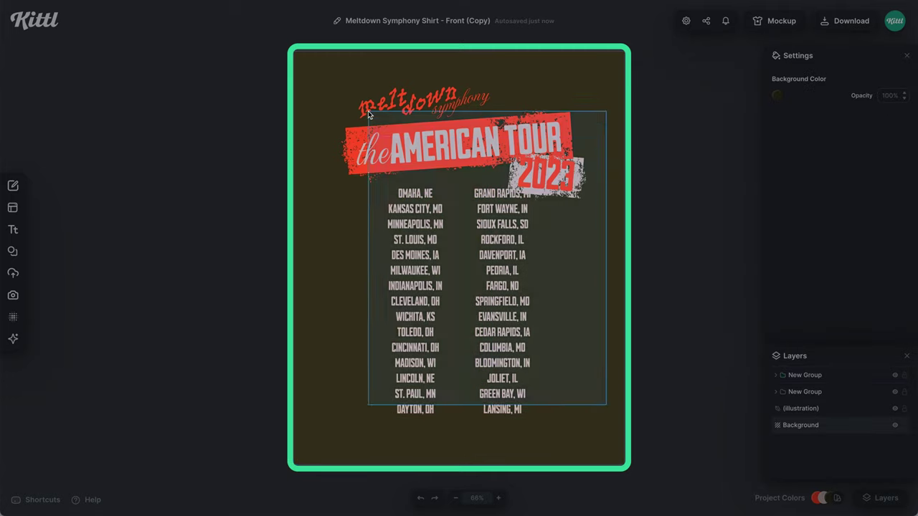
drag(500, 386, 500, 382)
click(500, 382)
drag(551, 411, 549, 408)
key(ctrl+[)
key(ctrl+[)
- Add a script-typeface text reading "here today, gone tomorrow" below the city columns
click(520, 440)
key(t)
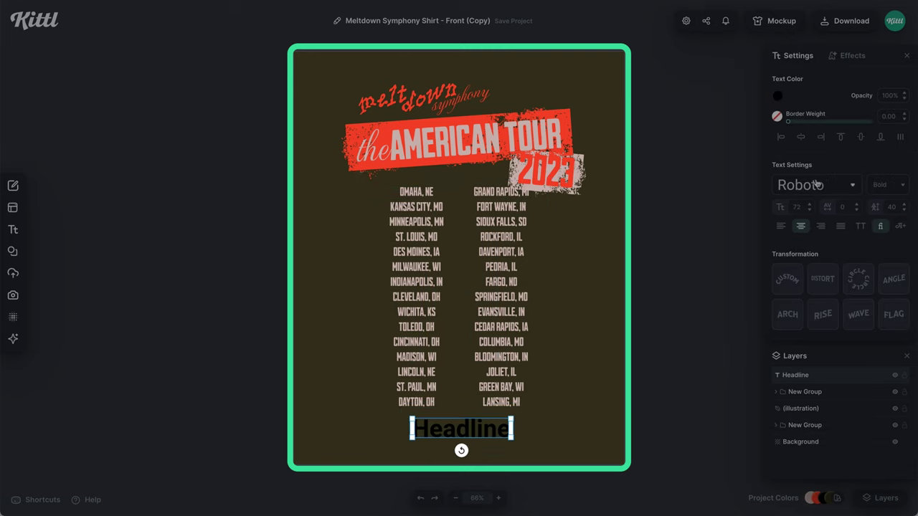
click(815, 183)
click(669, 97)
click(660, 223)
double_click(463, 430)
text(here toda)
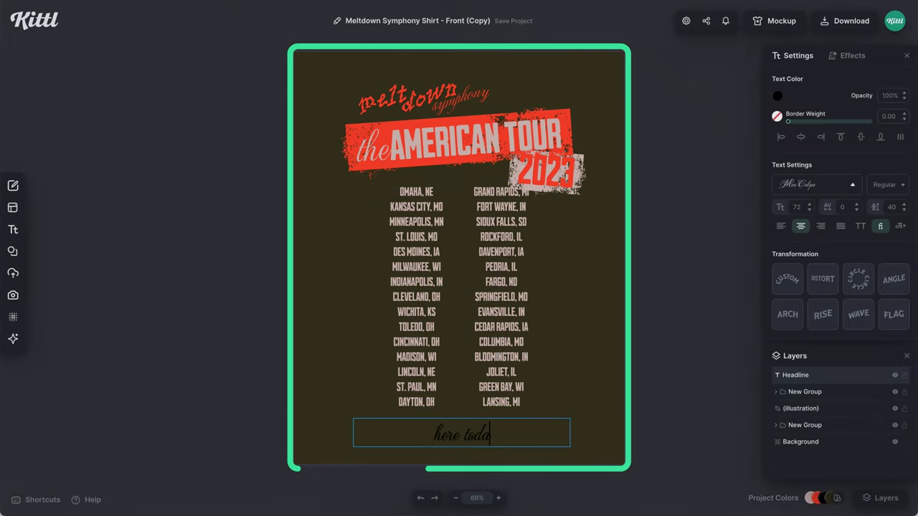
text(y, gone tomorrow)
- Color the "here today, gone tomorrow" line with the document red and shrink it slightly
click(778, 96)
click(643, 306)
drag(569, 419, 558, 423)
click(594, 395)
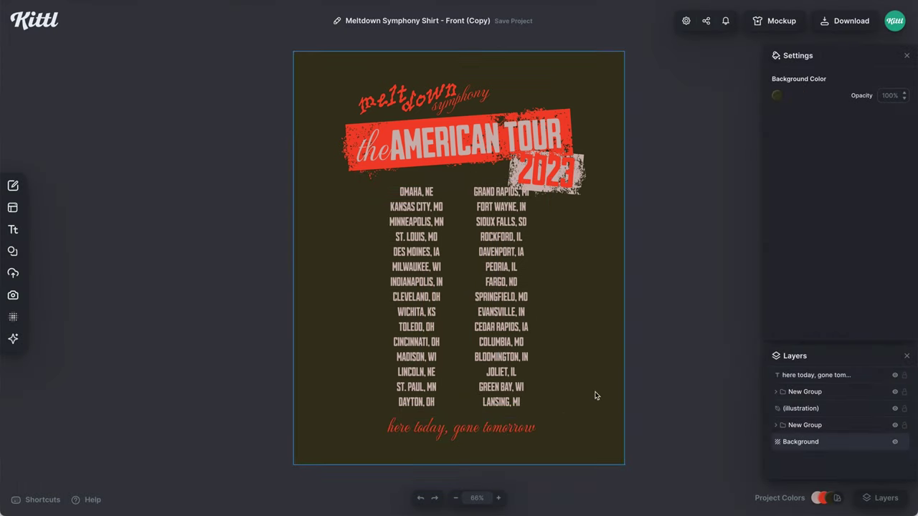
- Ungroup the city columns, duplicate one beside the list and replace the copy's content with "xxx"
click(510, 351)
key(ctrl+shift+g)
drag(509, 350, 600, 377)
double_click(601, 377)
text(x)
- Color the xxx text with the document red and place it centered beneath the "here today, gone tomorrow" line
click(777, 96)
click(643, 308)
drag(593, 219, 448, 446)
scroll(448, 446, up, 5)
drag(454, 345, 482, 334)
click(569, 355)
key(shift+1)
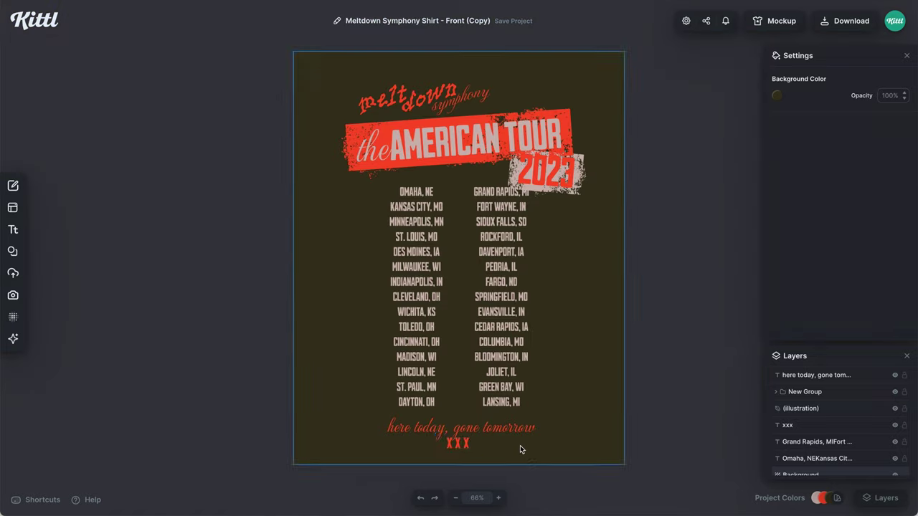
- Reduce the xxx text's size and nudge it and the tagline into alignment near the bottom of the design
click(459, 443)
click(809, 210)
click(549, 461)
drag(530, 428, 528, 429)
click(457, 441)
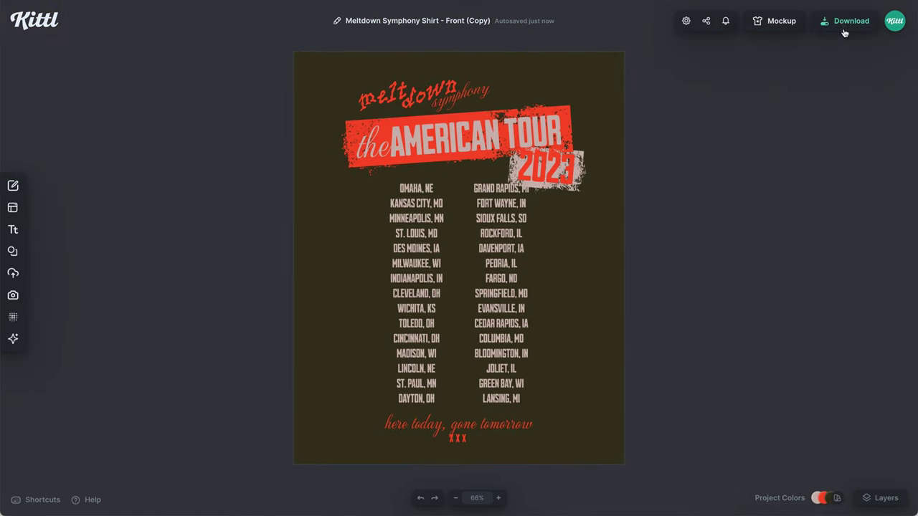
- Open the download options for the shirt back
click(843, 22)
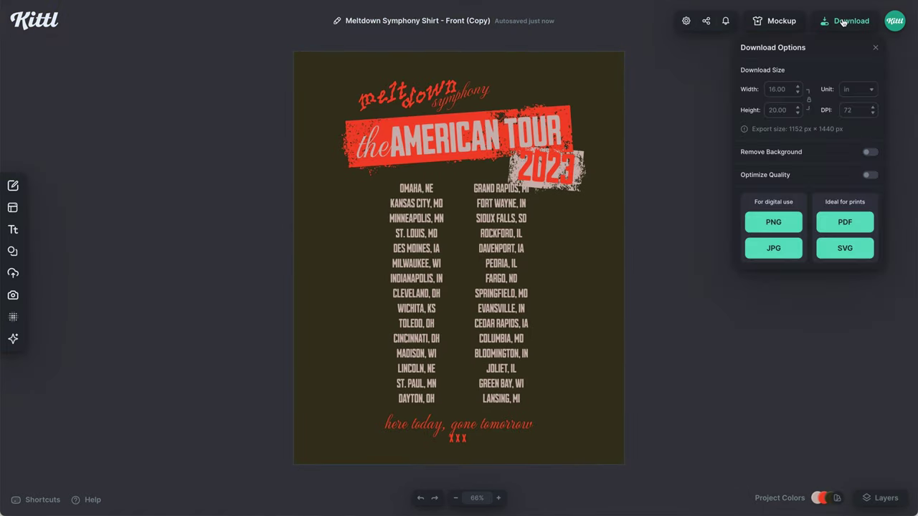
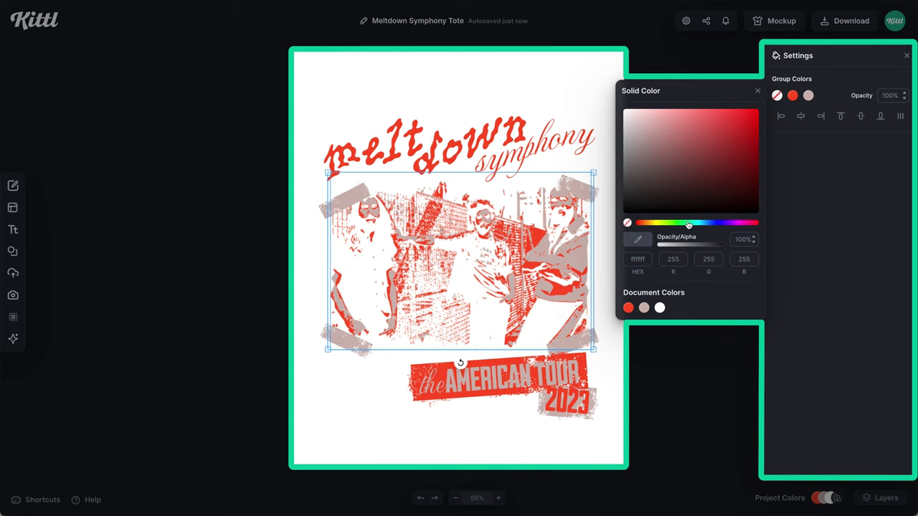
- In the Meltdown Symphony Tote project, try beige cfb8b3 and red ff5227 for the band photo group's transparent color
click(643, 307)
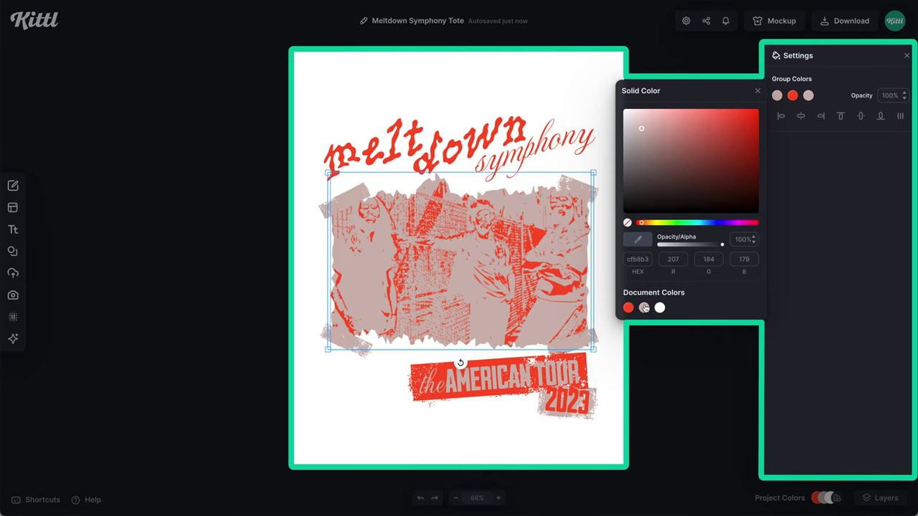
click(629, 307)
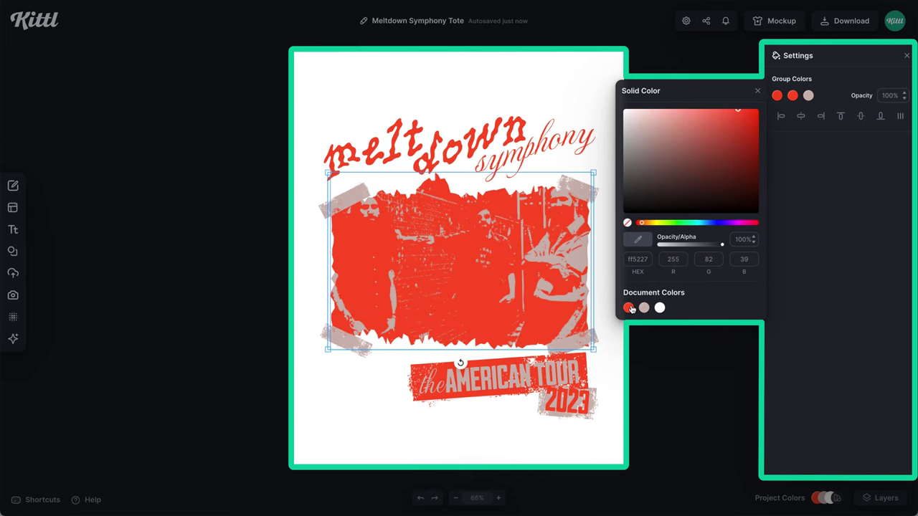
click(644, 308)
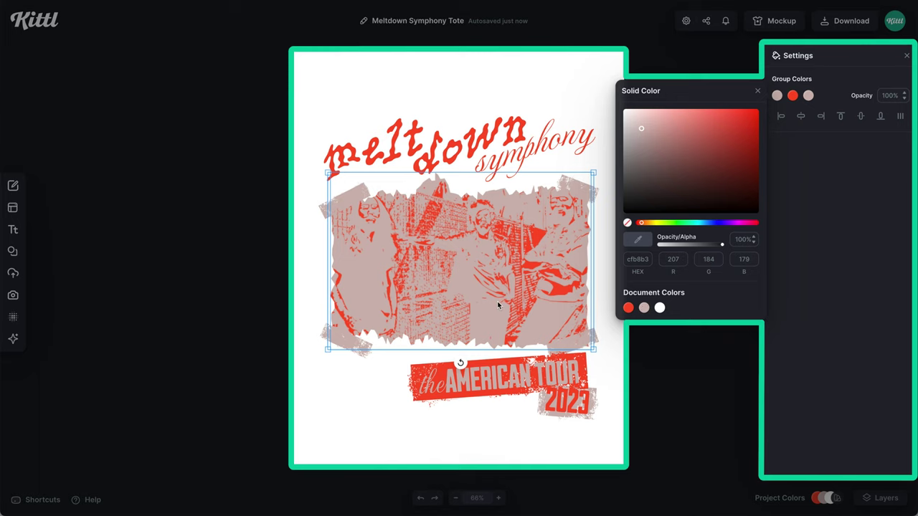
click(817, 191)
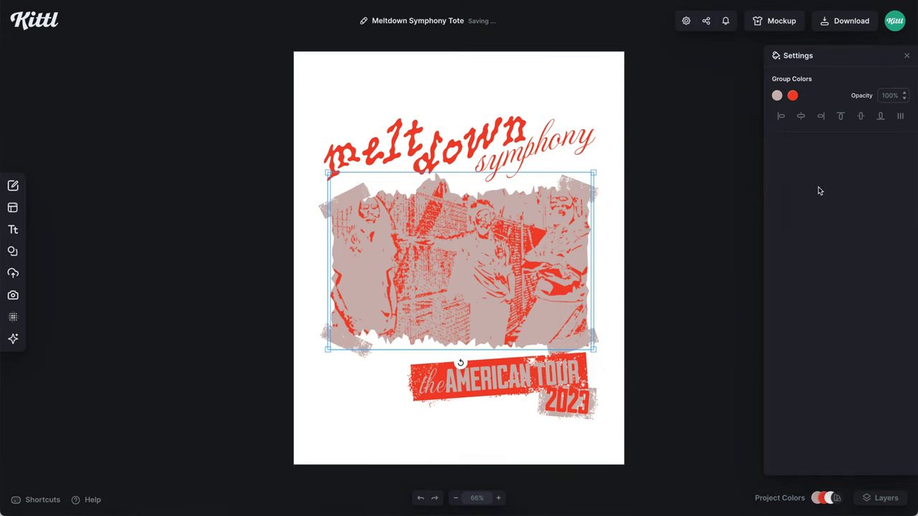
- Select the band photo and try red ff5227 on its third color, restoring beige cfb8b3
click(573, 251)
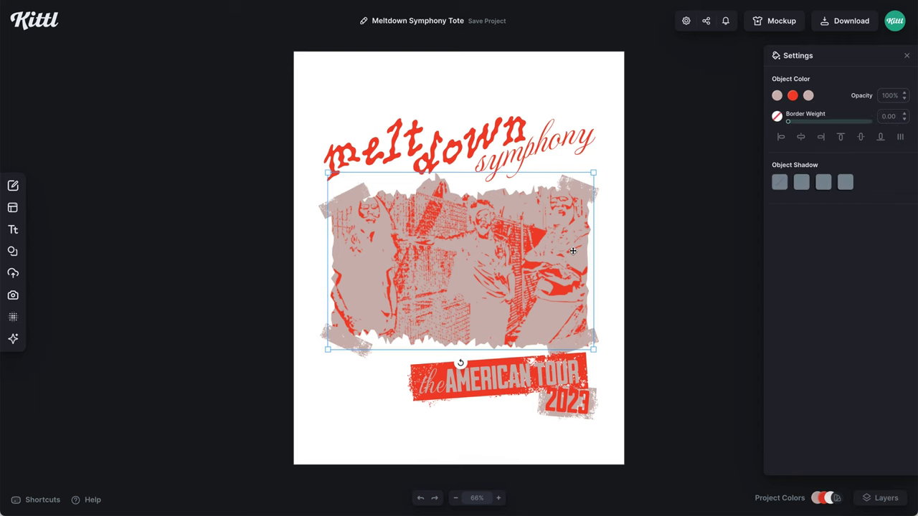
click(809, 96)
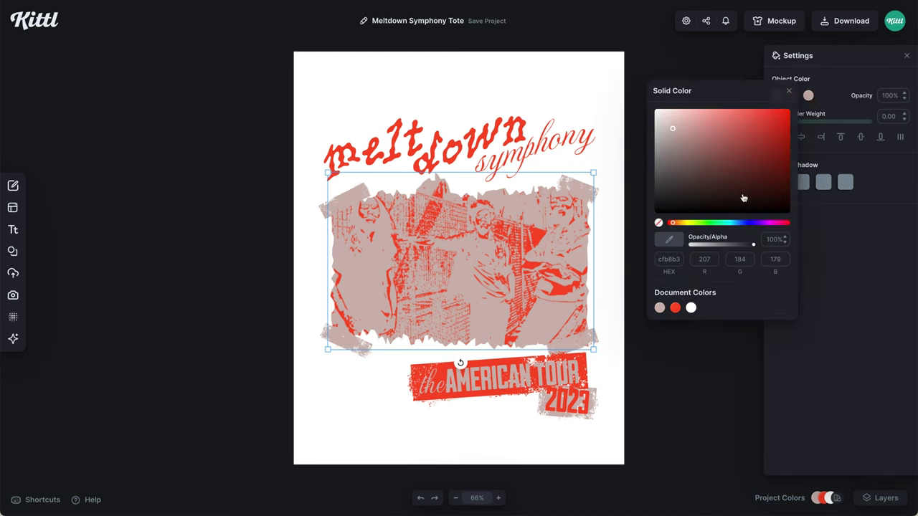
click(675, 308)
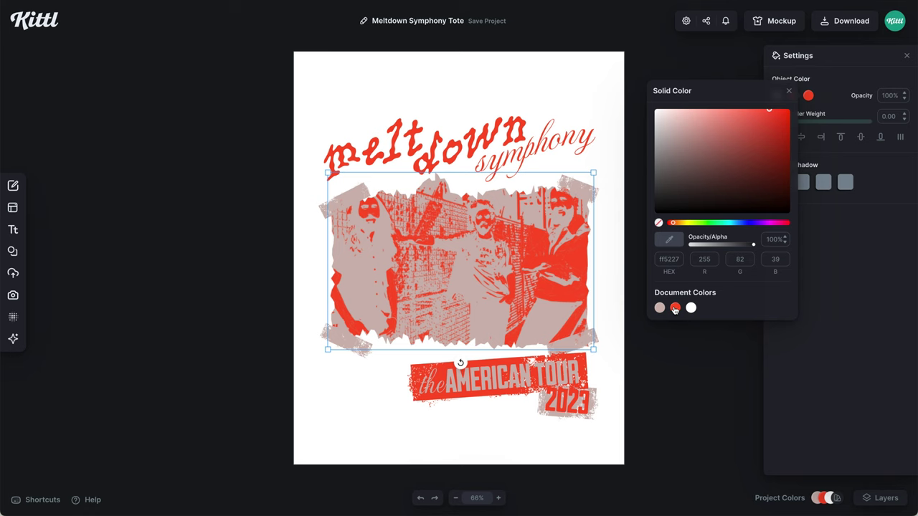
click(659, 308)
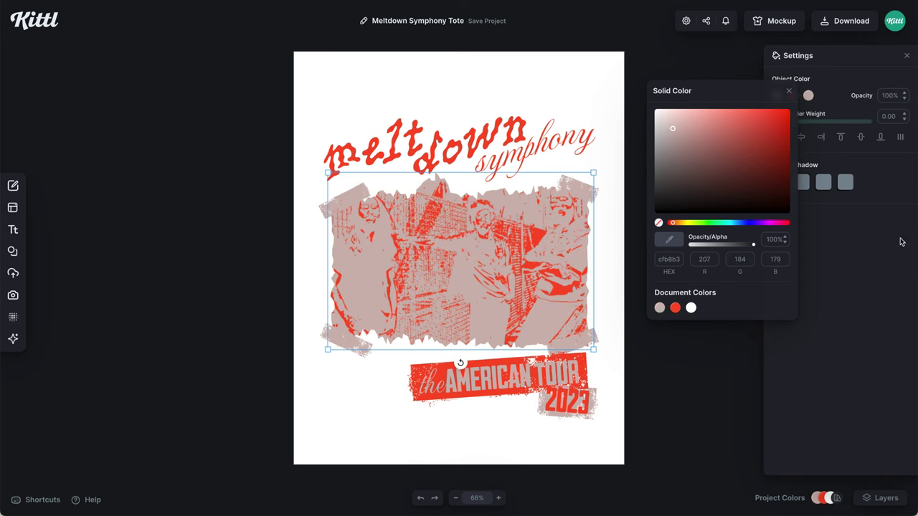
click(870, 245)
- Swap the band photo's first two colors, setting the first to red ff5227 and the second to beige cfb8b3
click(777, 96)
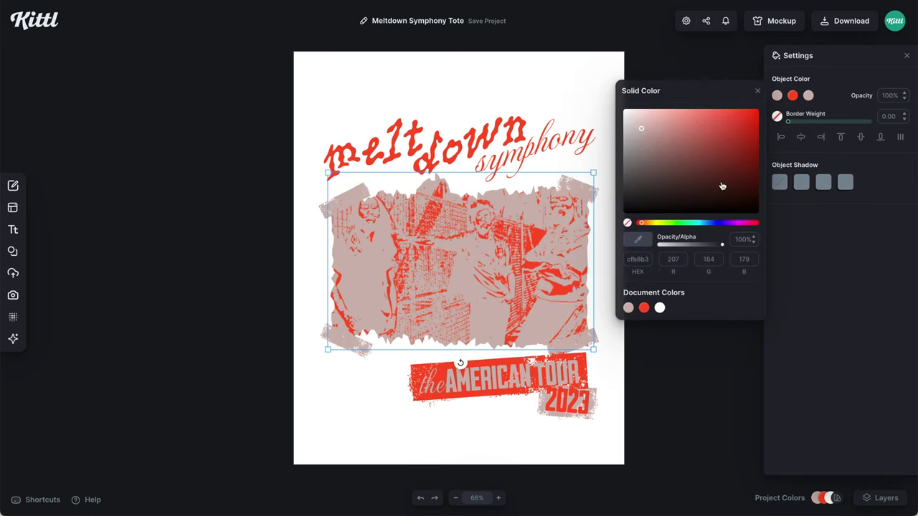
click(643, 308)
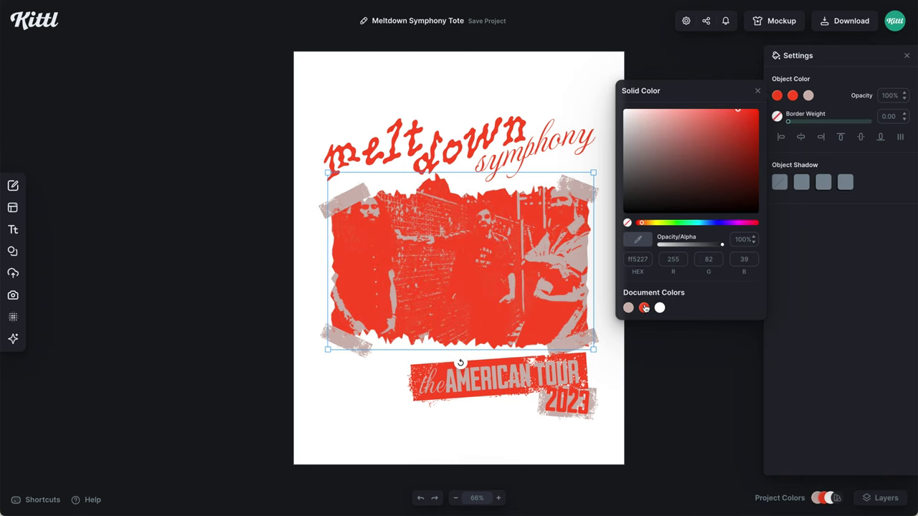
click(628, 307)
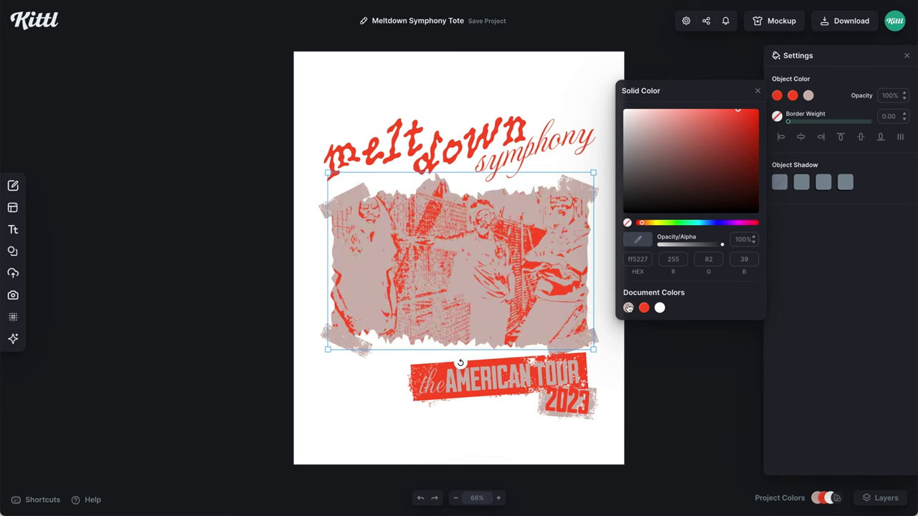
click(644, 307)
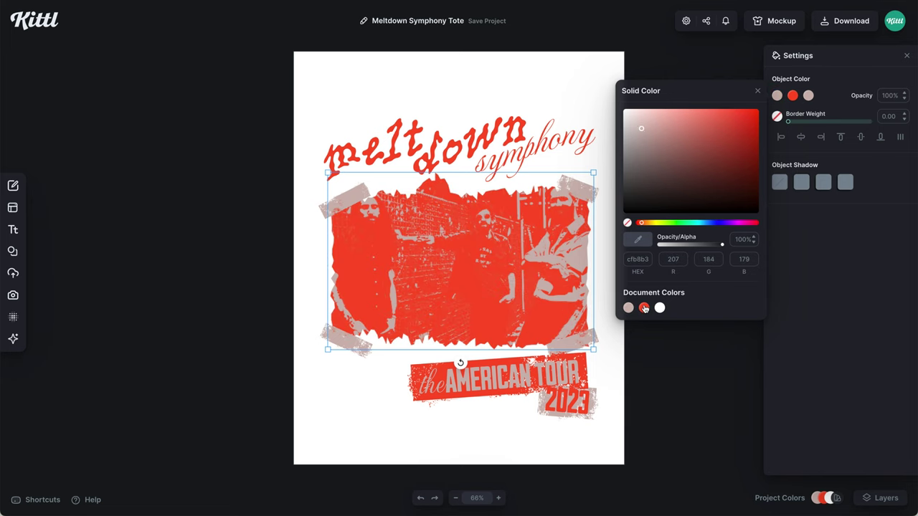
click(791, 96)
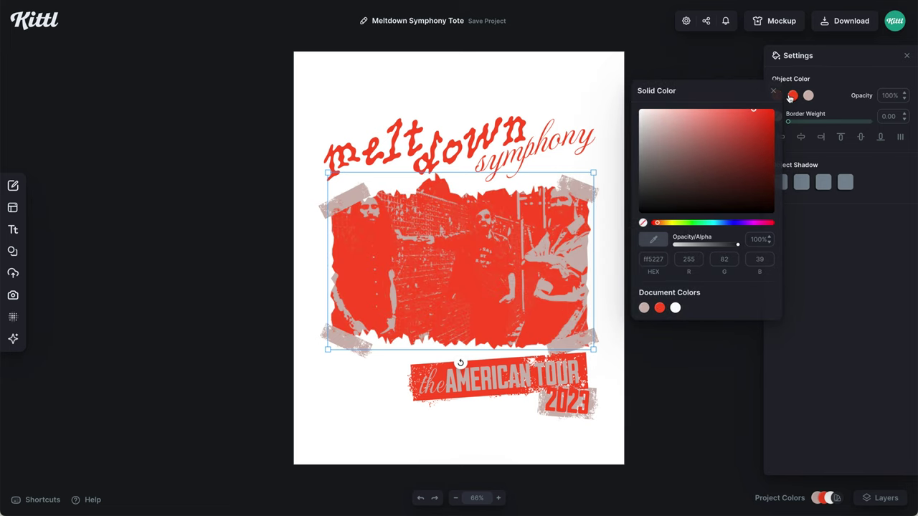
click(644, 307)
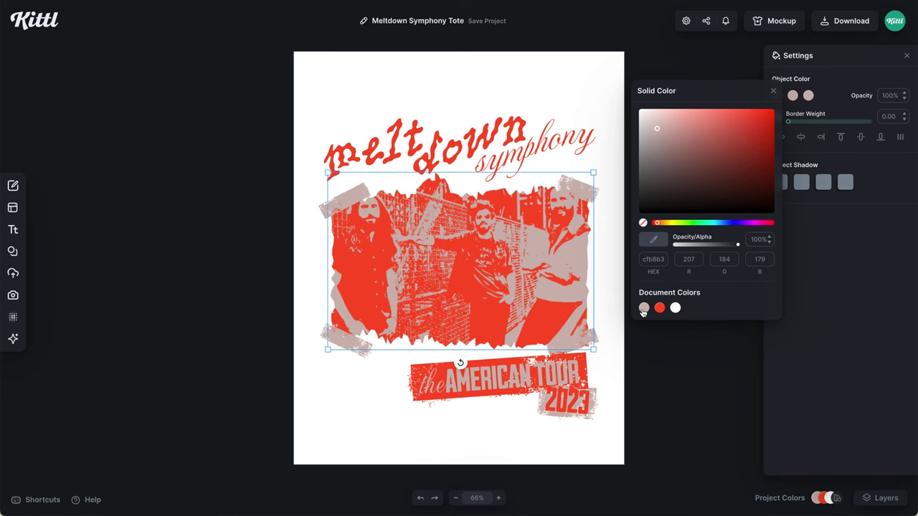
click(643, 386)
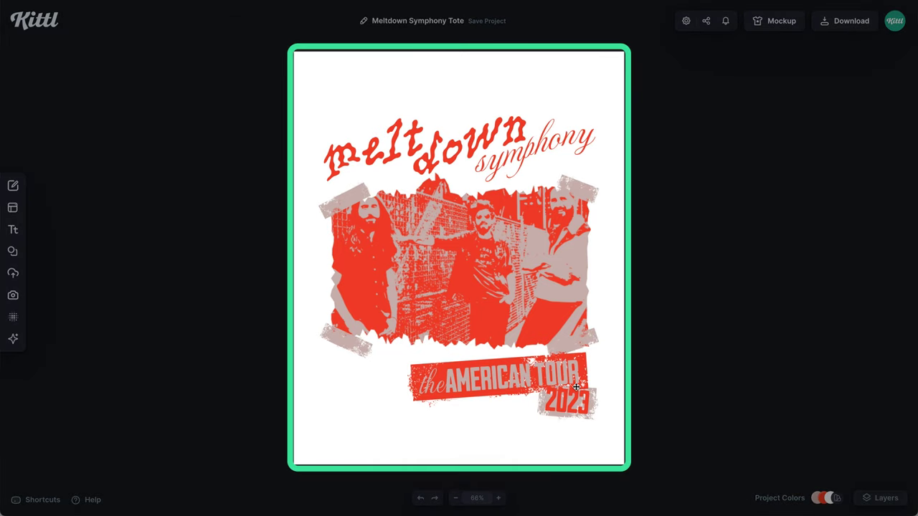
- Make the tote artboard's background transparent
click(617, 323)
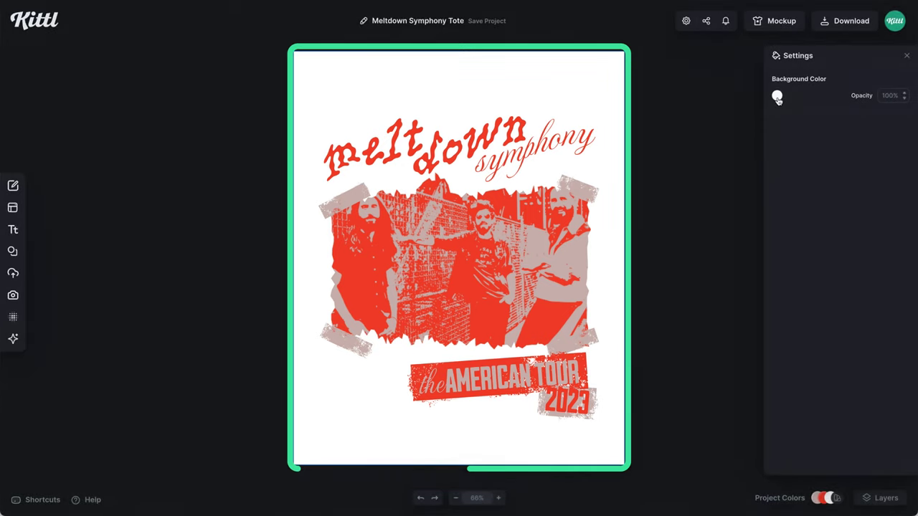
click(777, 97)
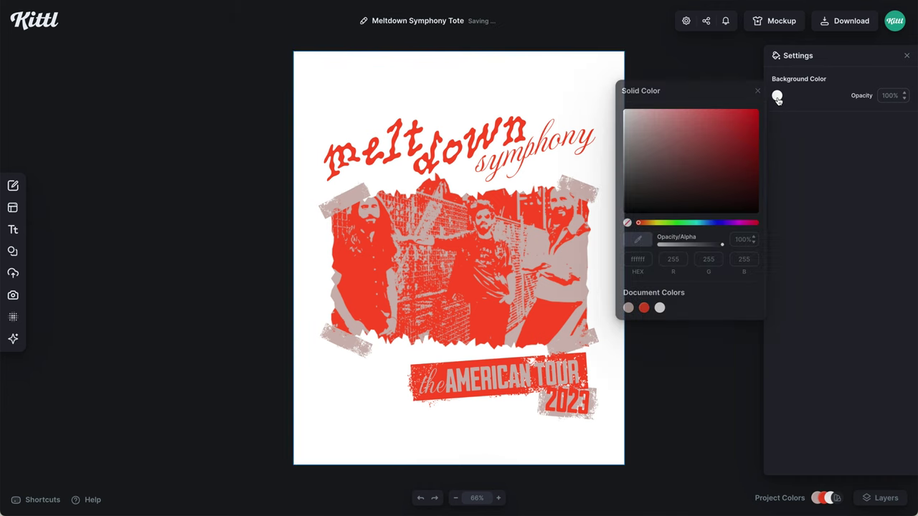
click(627, 224)
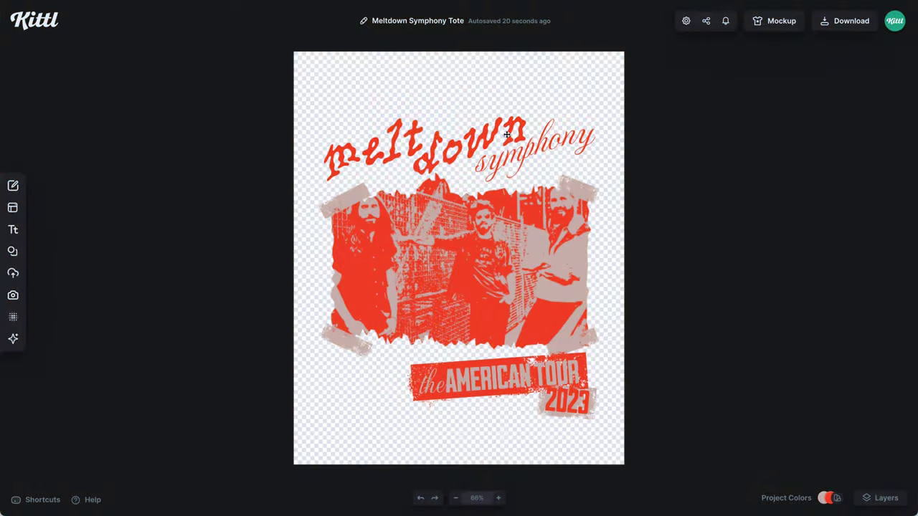
- Copy the band logo into the Meltdown Symphony Sticker project and enlarge it to nearly fill the artboard
click(490, 133)
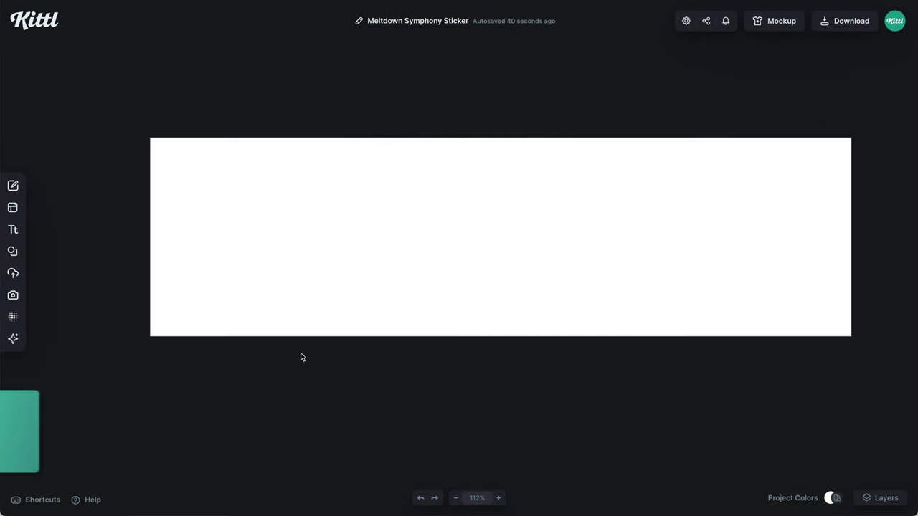
key(ctrl+v)
drag(752, 313, 817, 331)
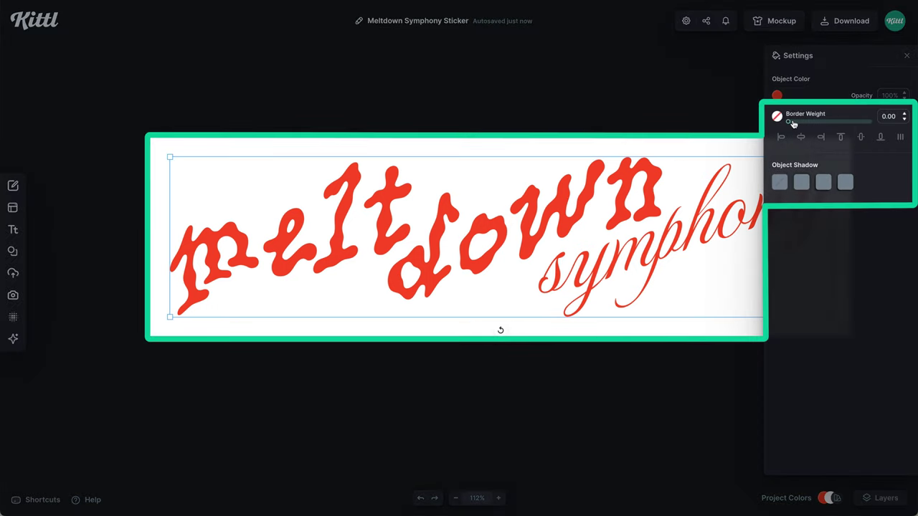
- Give the logo a border of weight 42.70 in red ff5227 and set the lettering's fill to white ffffff
drag(792, 124, 823, 131)
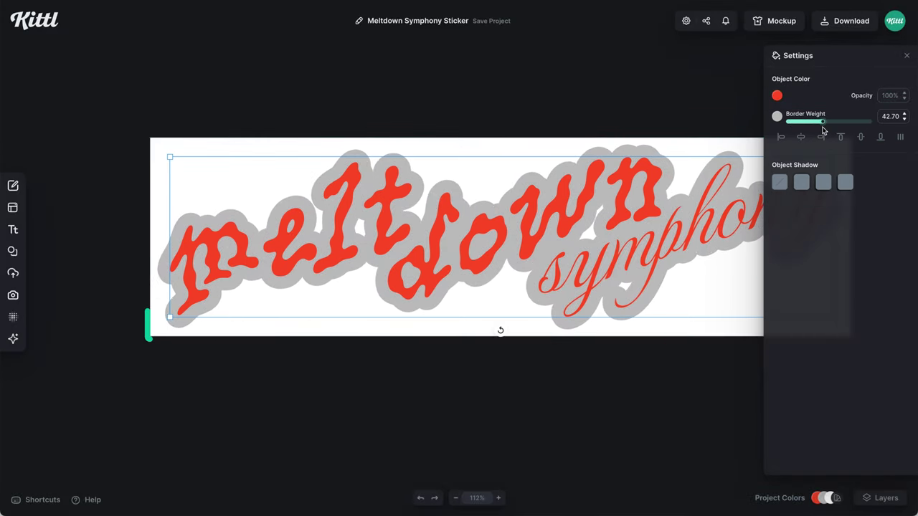
click(777, 117)
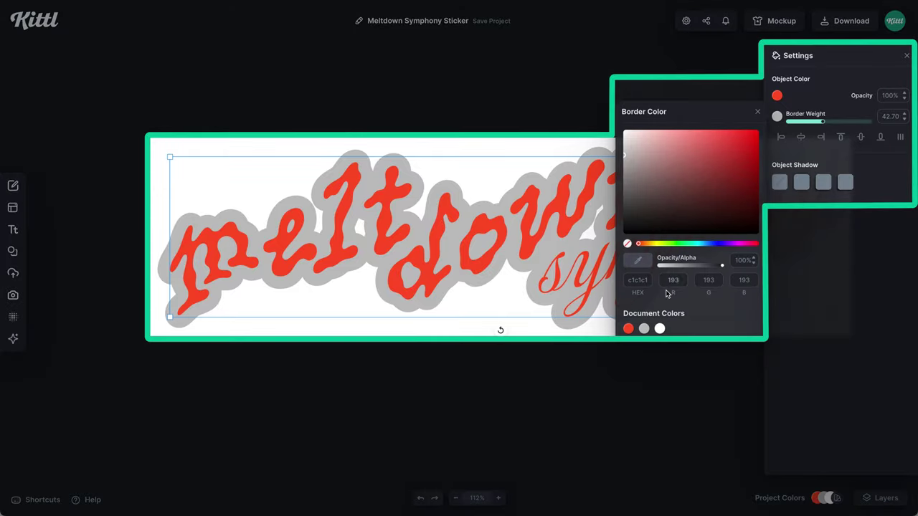
click(628, 329)
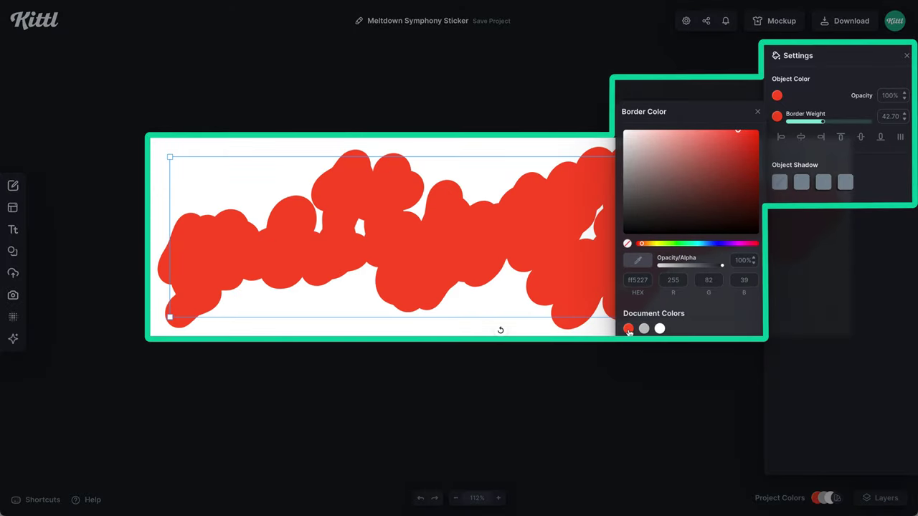
click(777, 96)
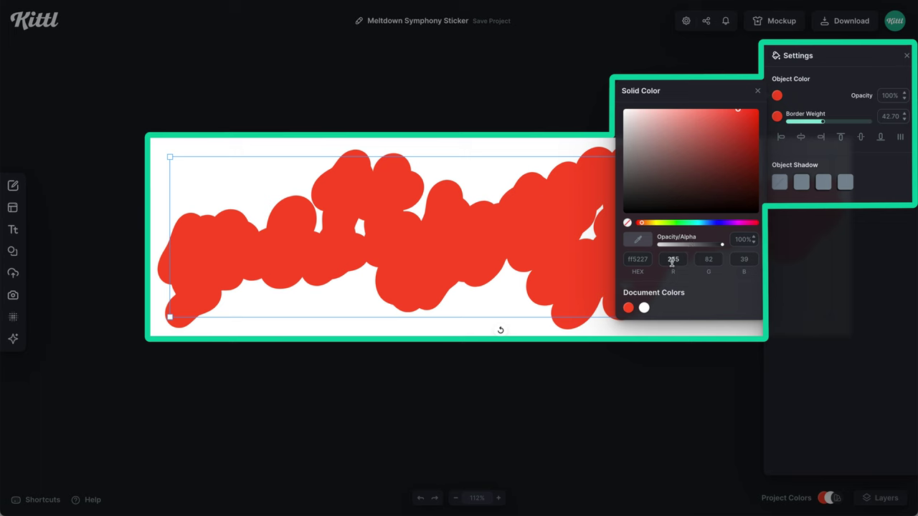
click(644, 308)
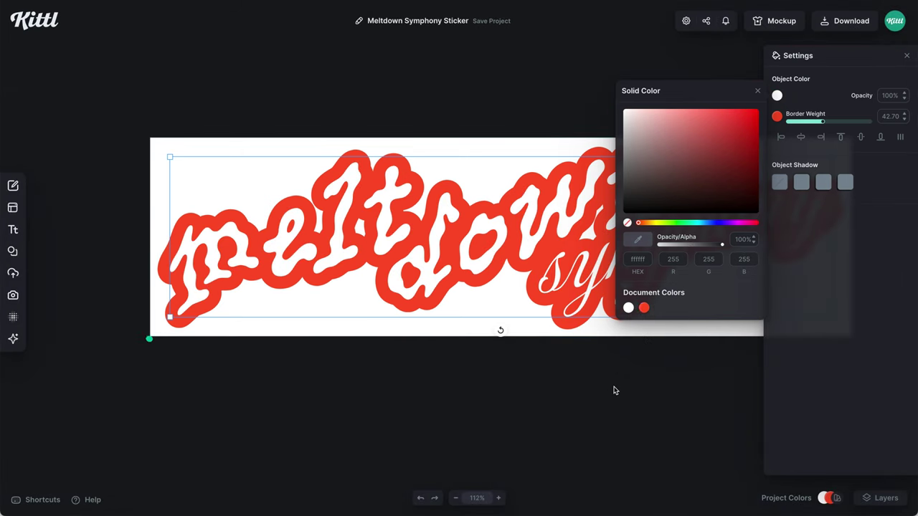
click(614, 390)
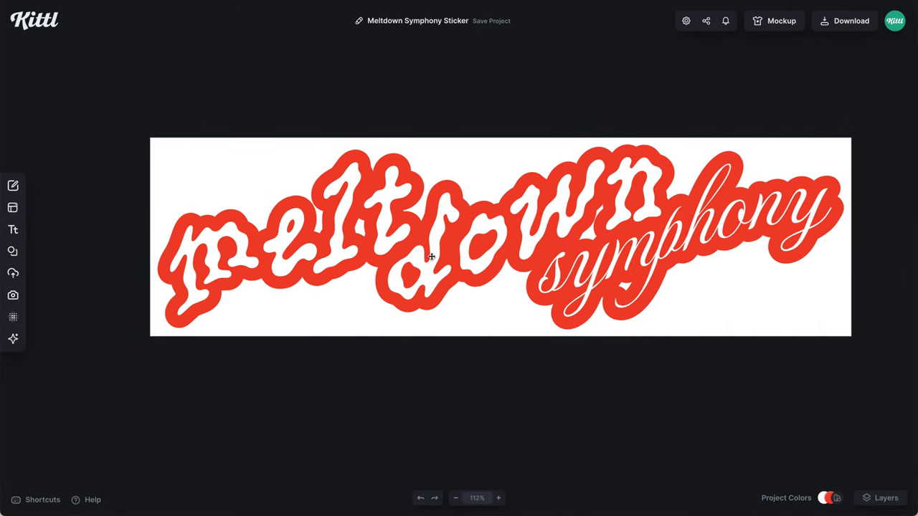
- Add a basic circle, resize and recolor it red, and place copies behind the lettering to fill the gaps in the logo's border
click(23, 253)
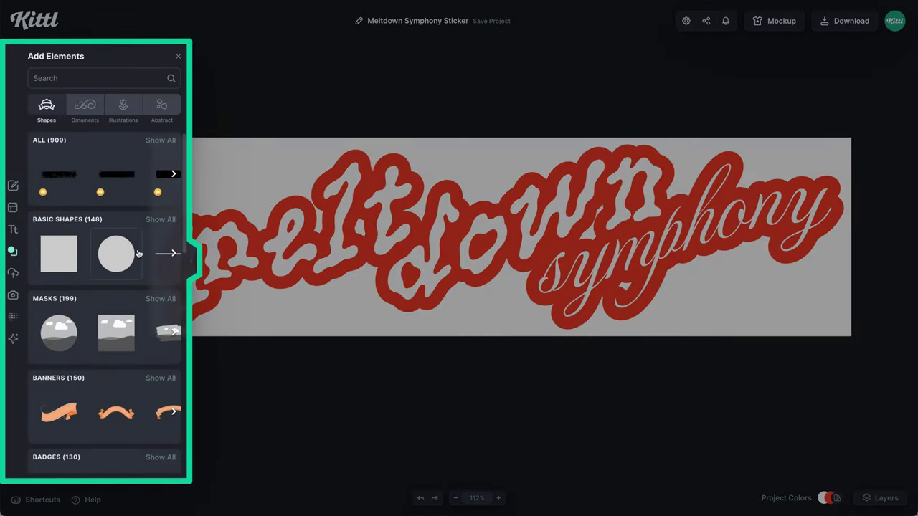
click(123, 267)
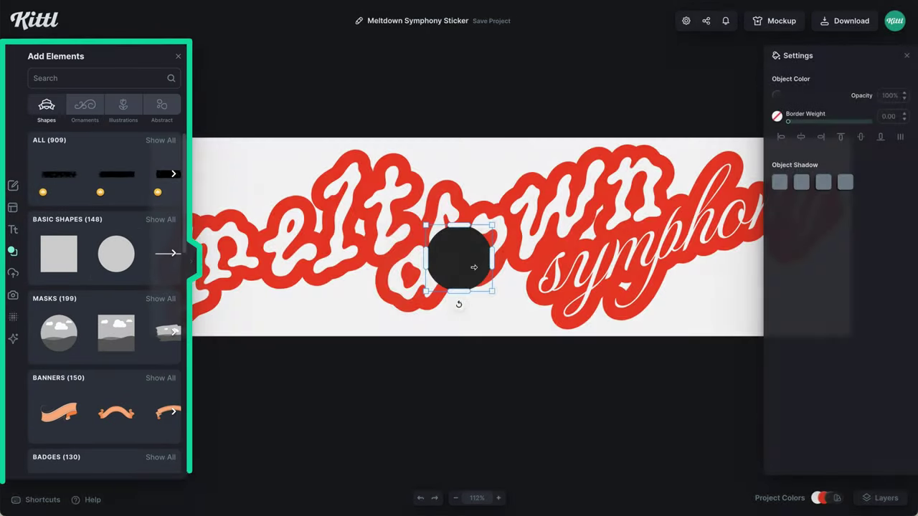
drag(494, 258, 361, 226)
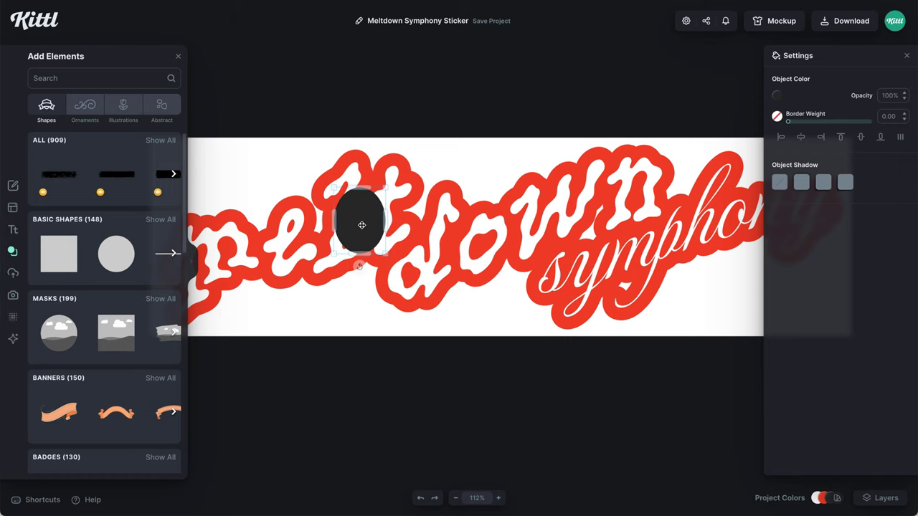
drag(385, 187, 376, 210)
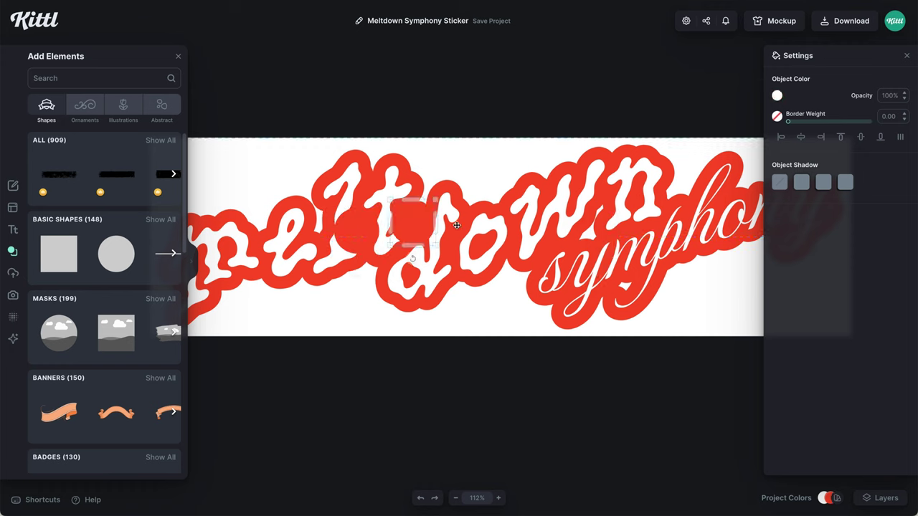
drag(420, 238, 632, 279)
shift+click(364, 229)
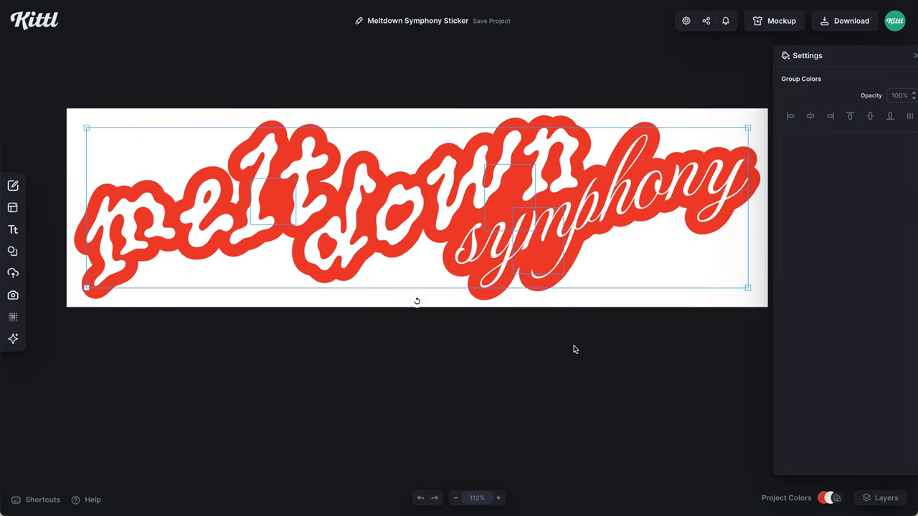
click(528, 375)
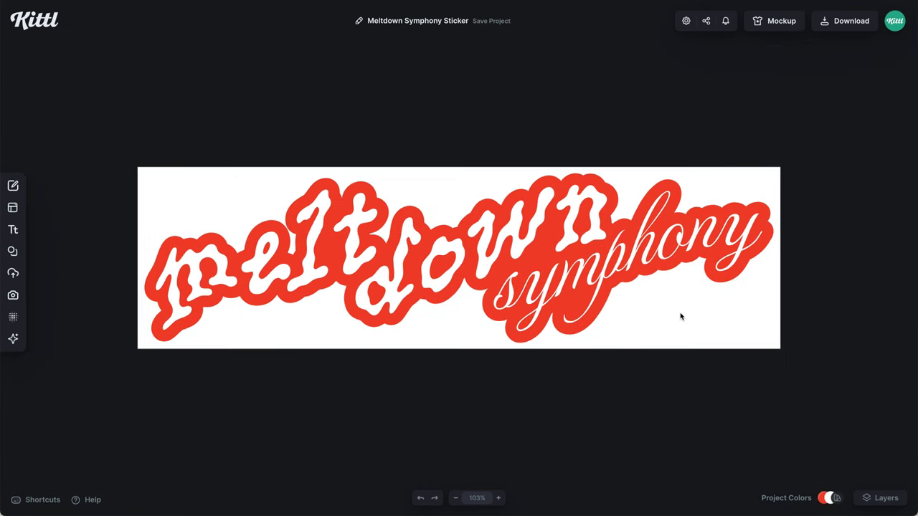
- Make the sticker artboard's background transparent
click(681, 316)
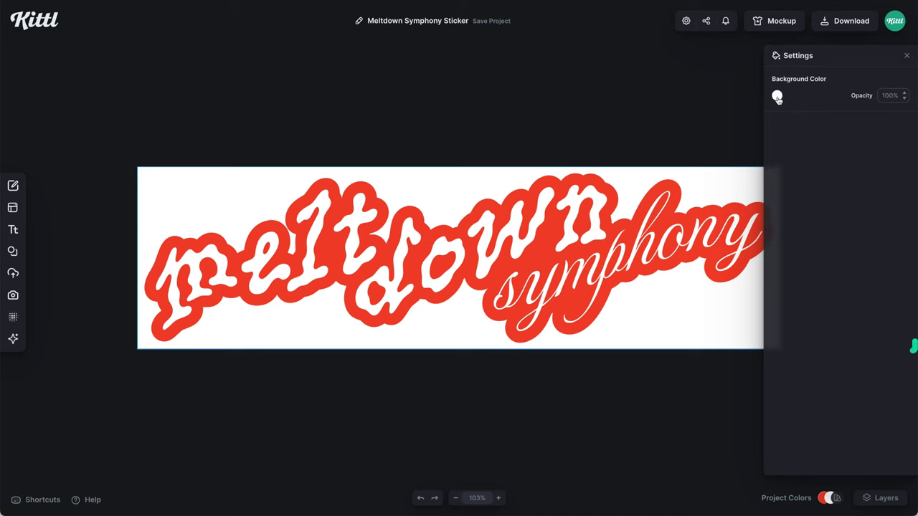
click(777, 97)
click(627, 225)
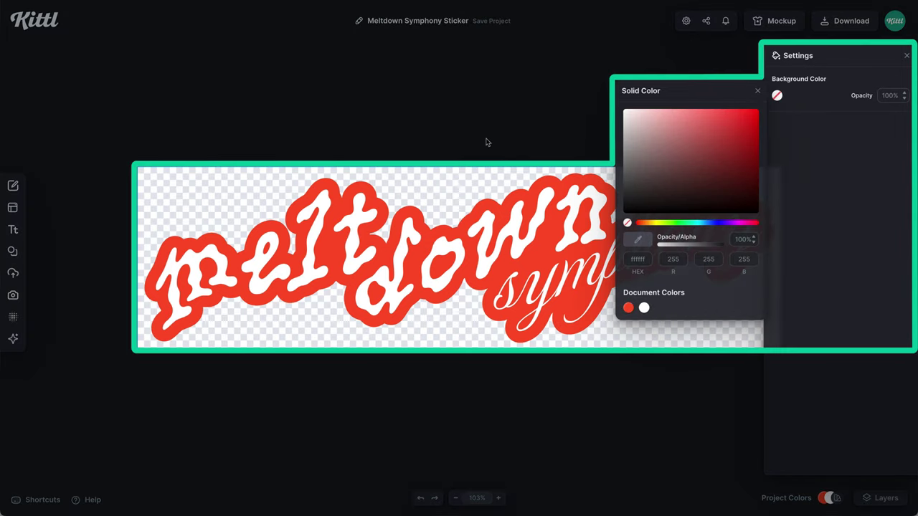
click(420, 356)
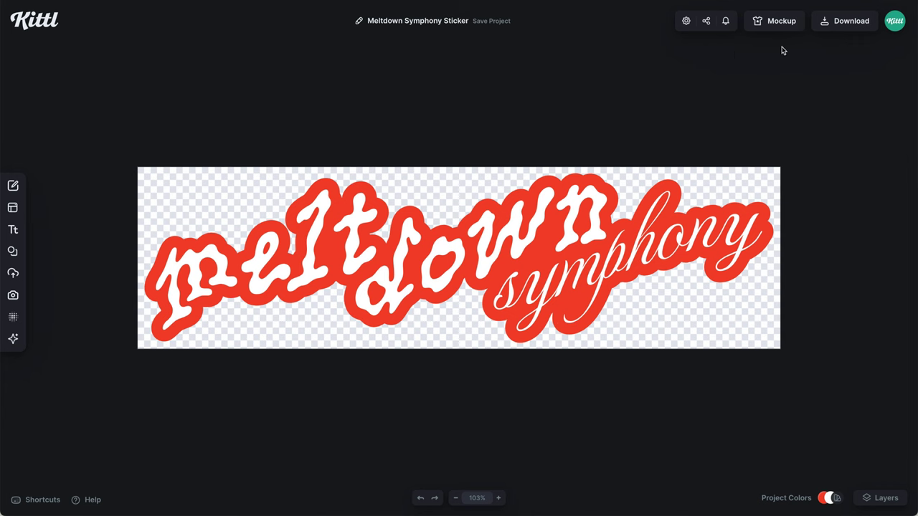
- Open the download options for the finished sticker
click(837, 29)
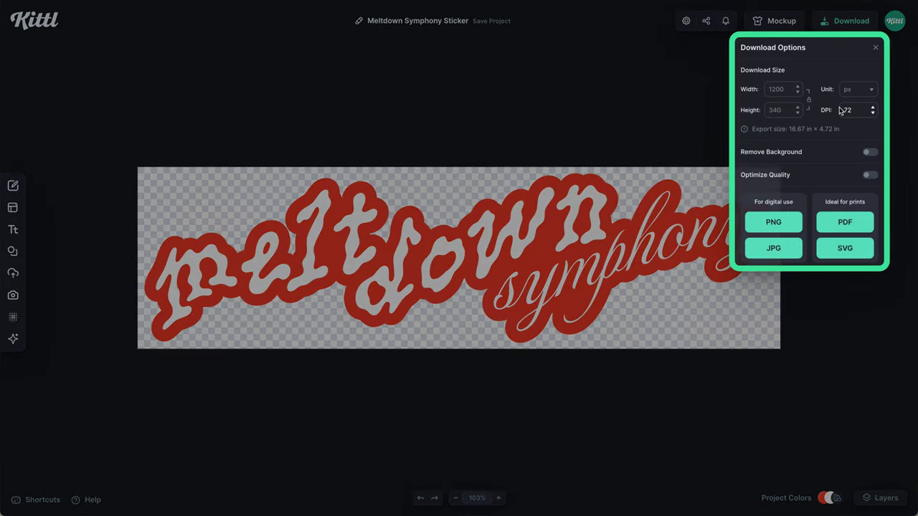